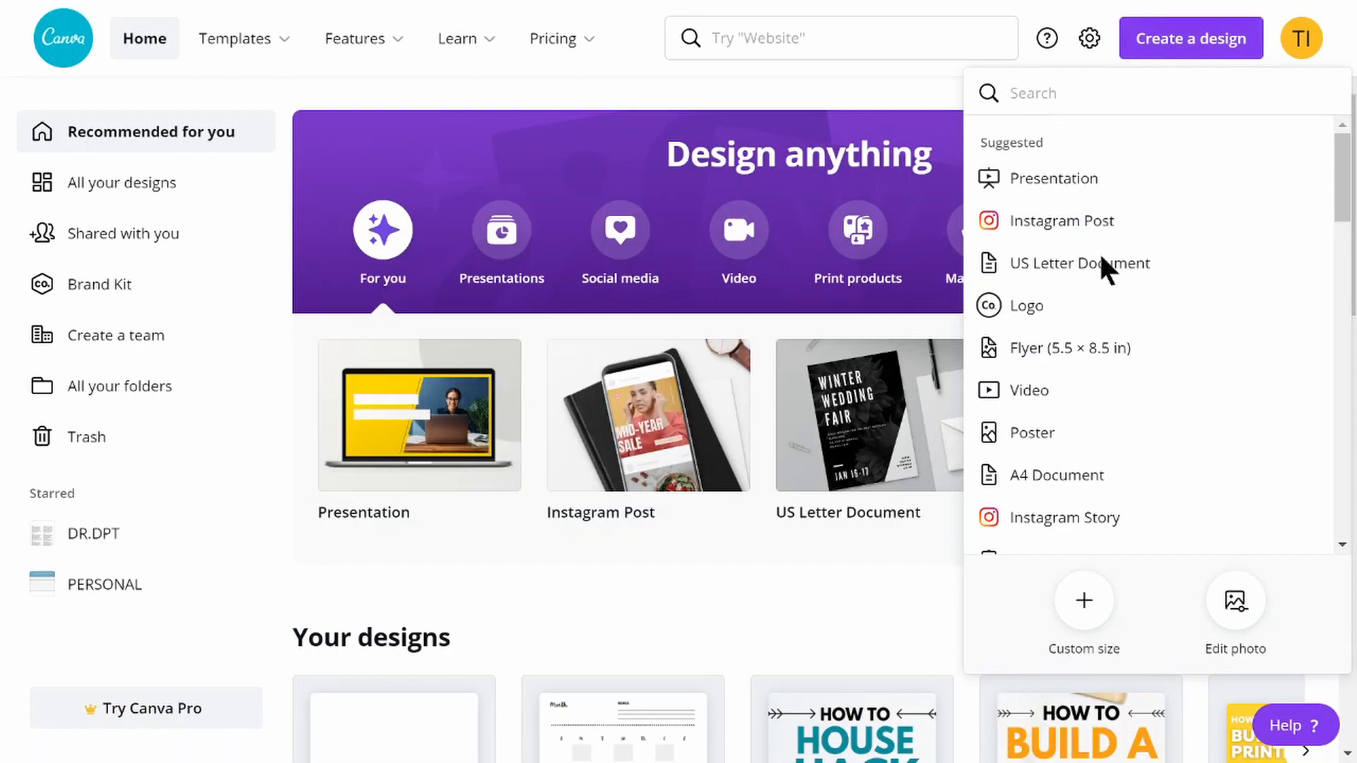
- Create a blank US Letter Document and add a heading text box to its page
click(1101, 265)
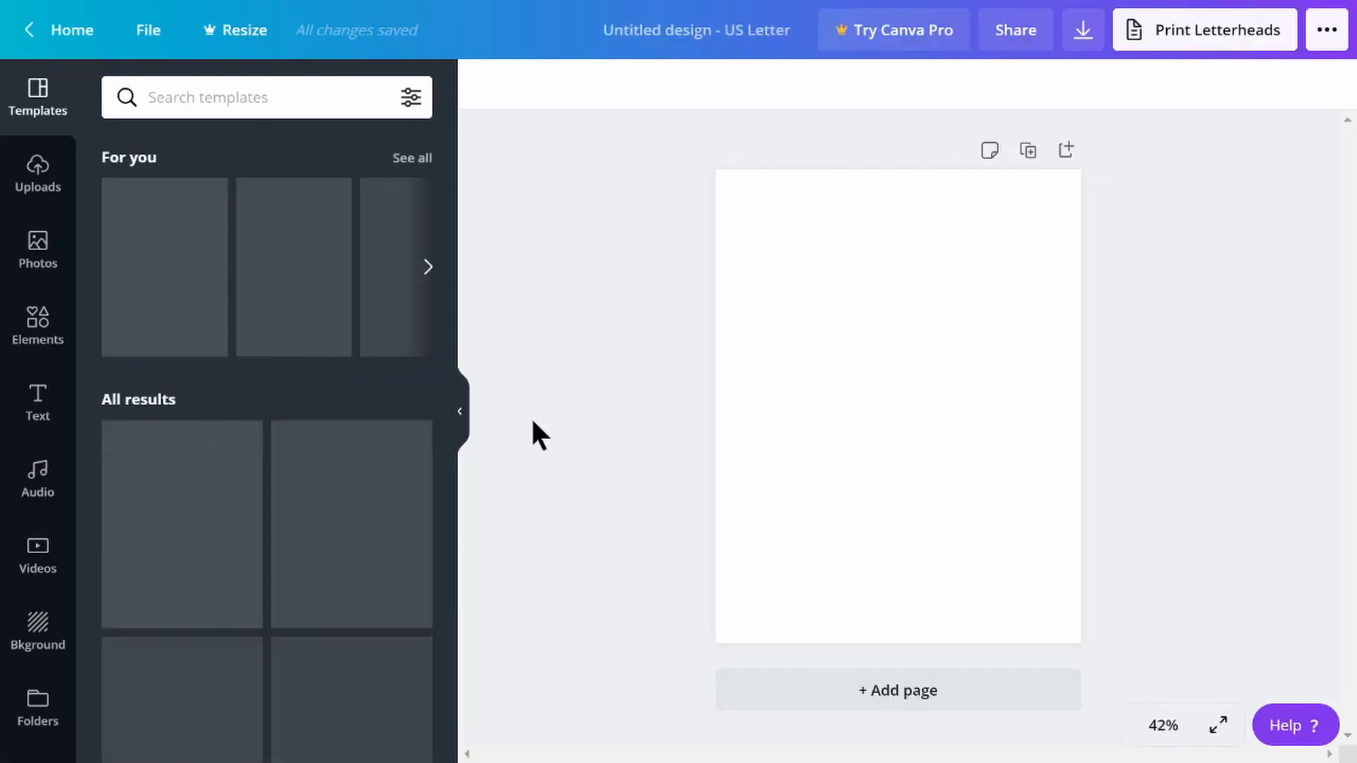
click(460, 415)
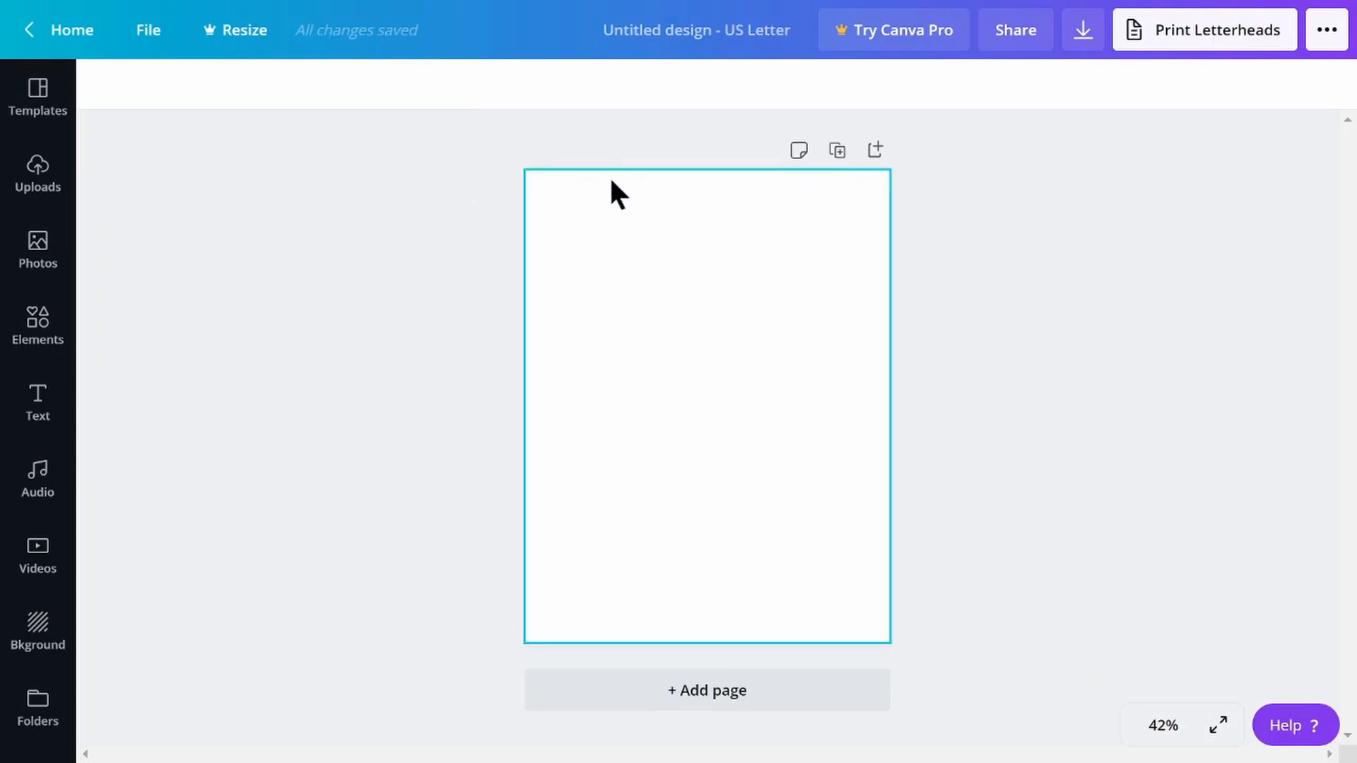
click(50, 412)
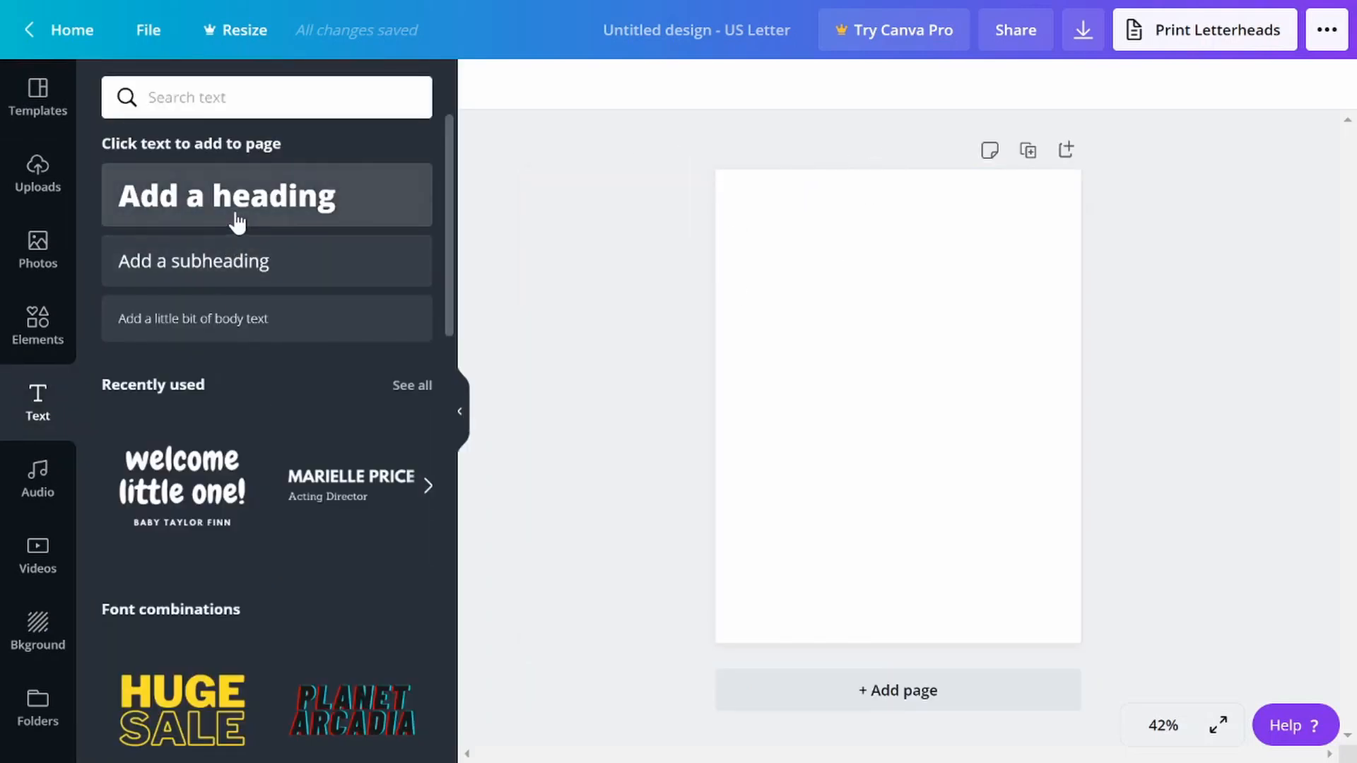
click(237, 222)
click(459, 411)
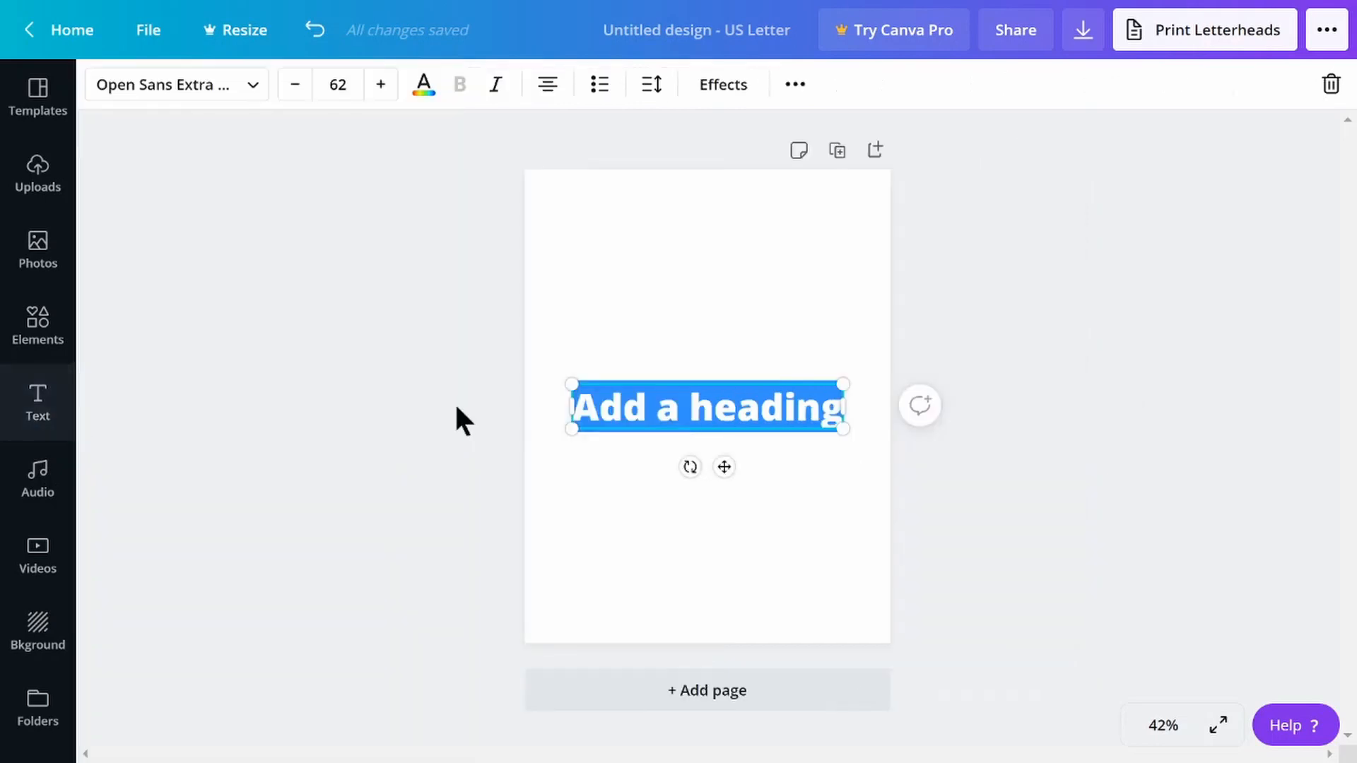
- Replace the placeholder heading text with "Year at a Glance"
click(785, 460)
double_click(777, 408)
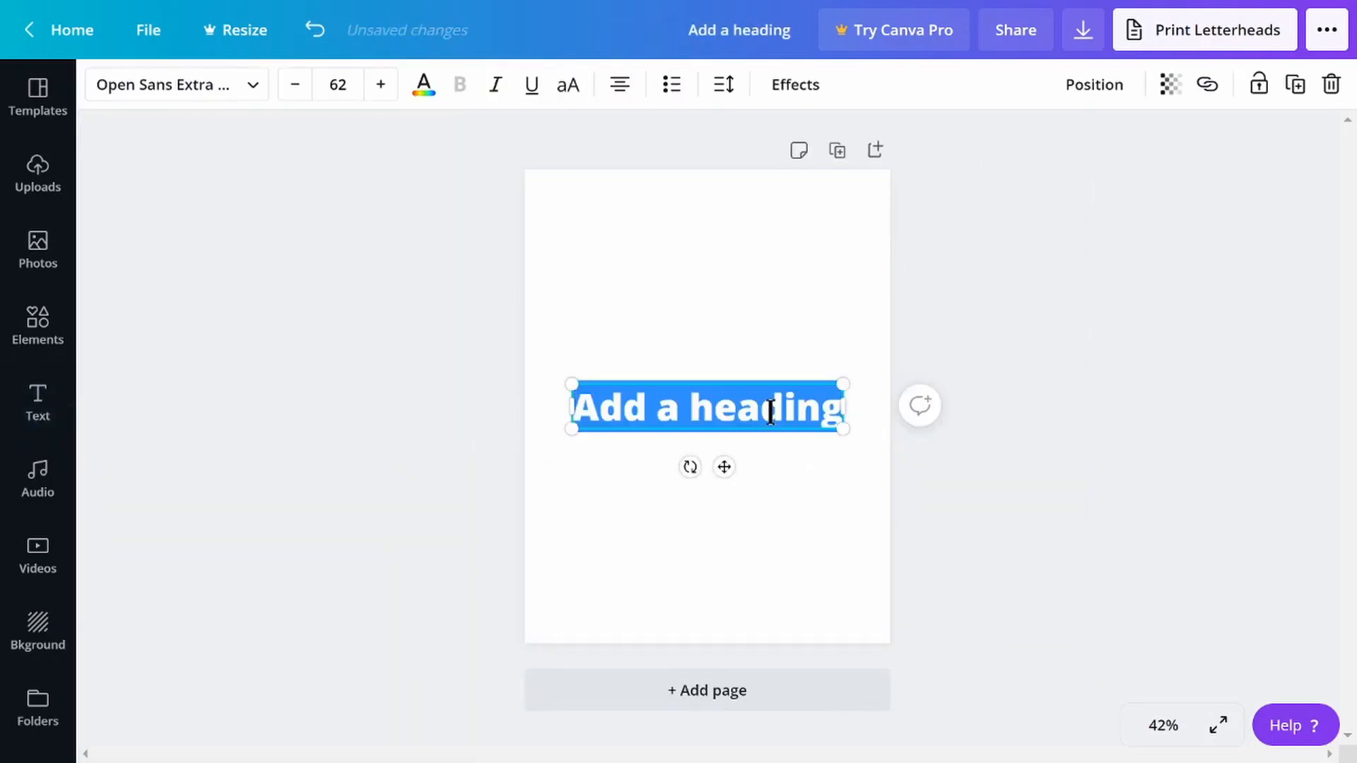
text(Year at)
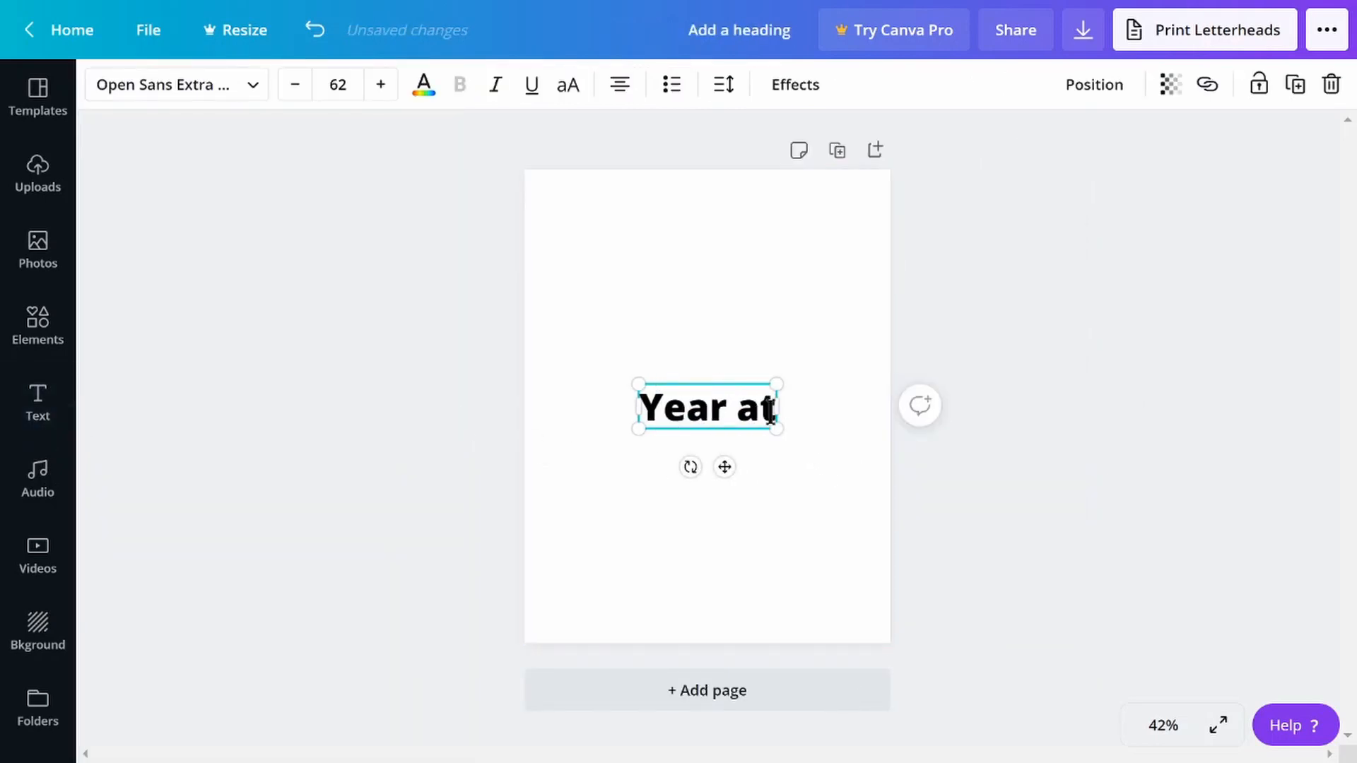
text( a Glance)
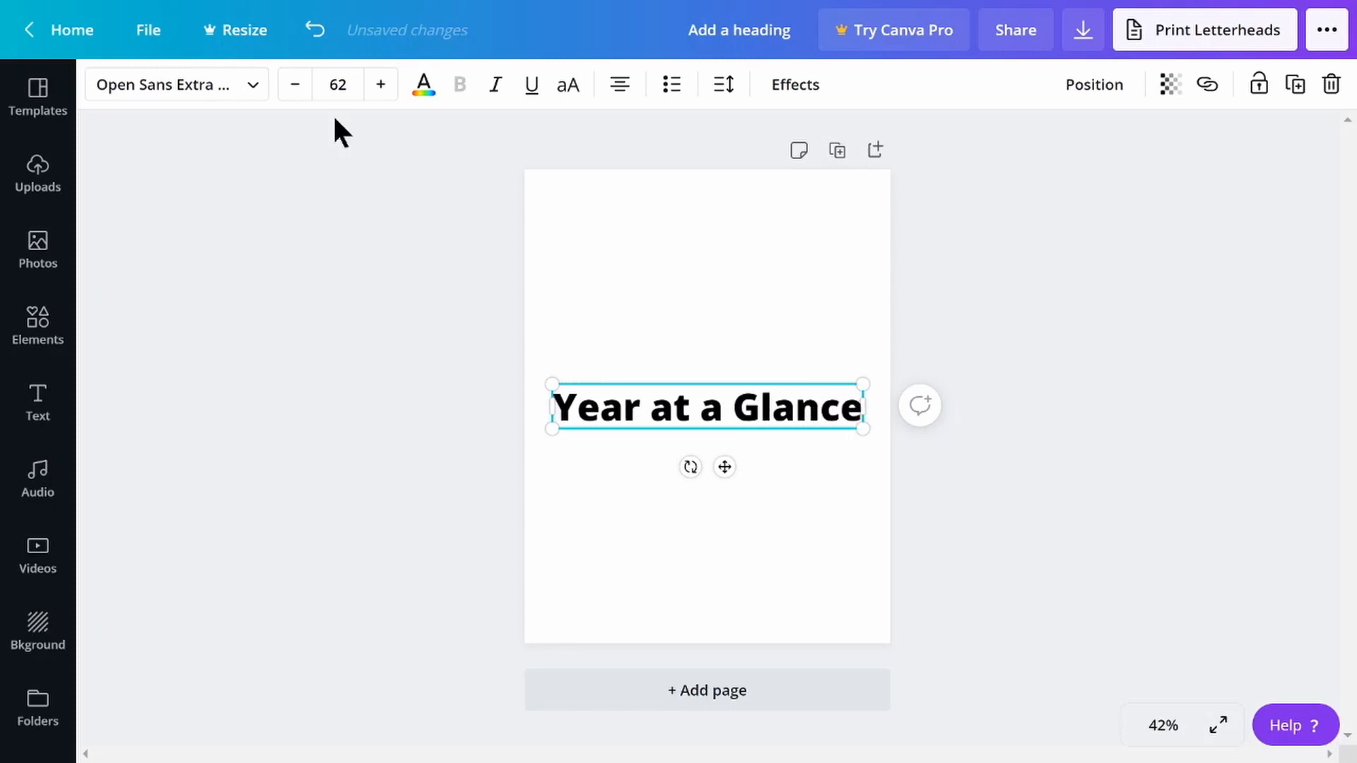
- Change the heading's font to Apricots
click(251, 88)
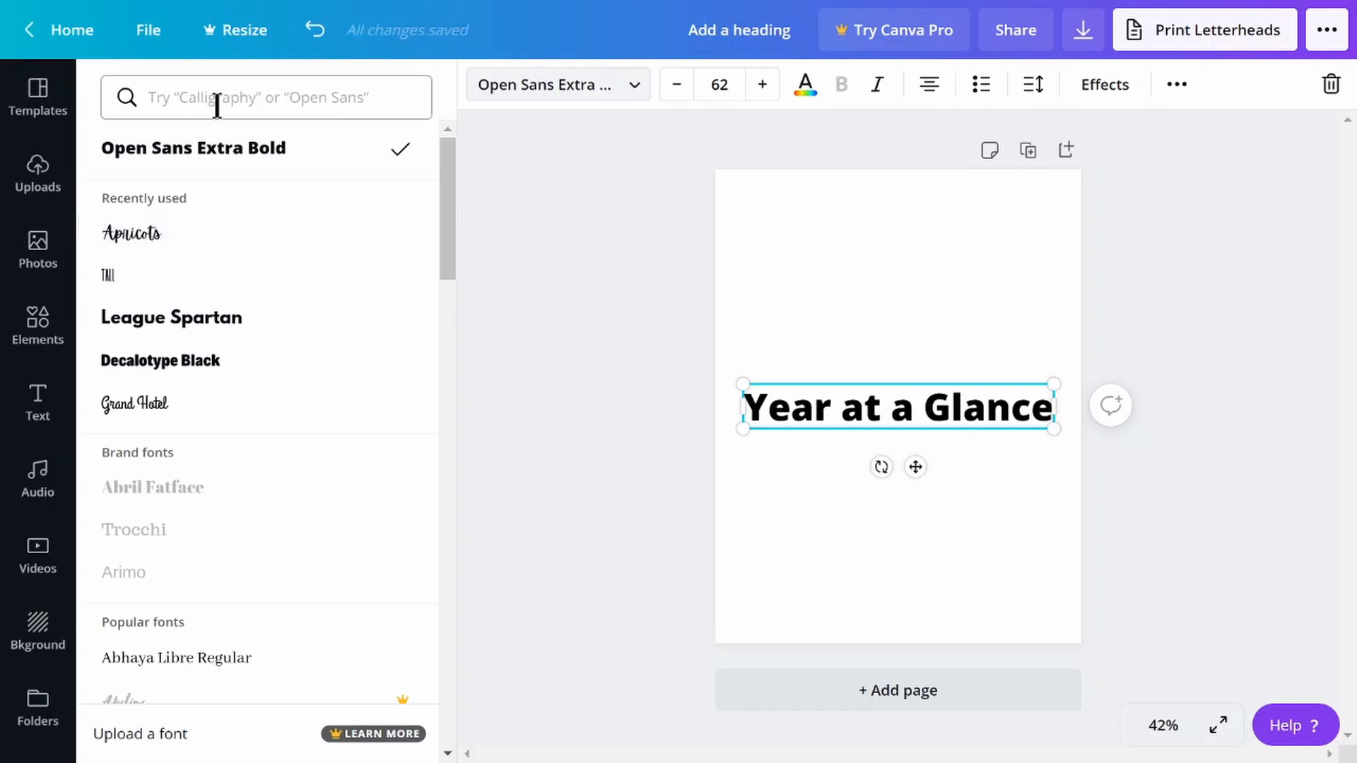
click(161, 244)
click(498, 336)
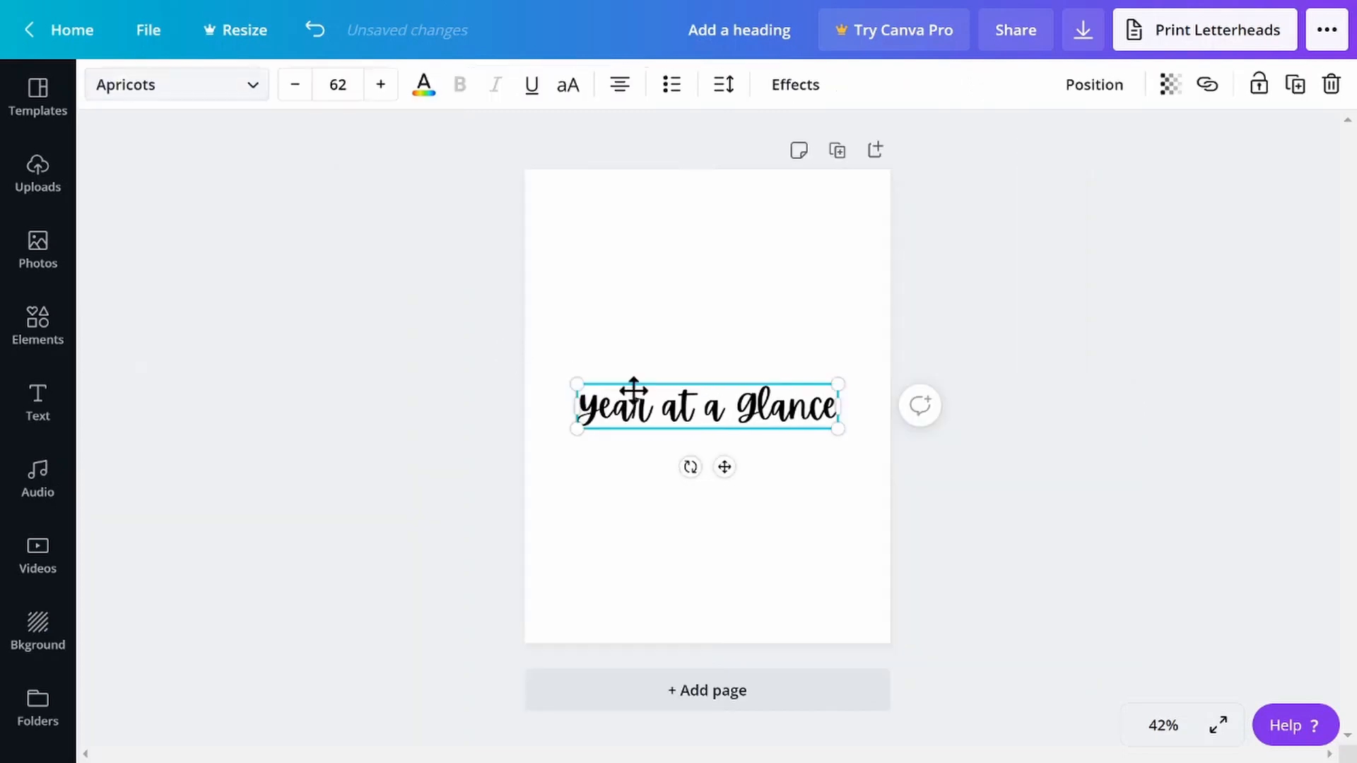
- Move the heading to the top center of the page and slightly reduce its font size
drag(730, 464, 727, 275)
click(296, 86)
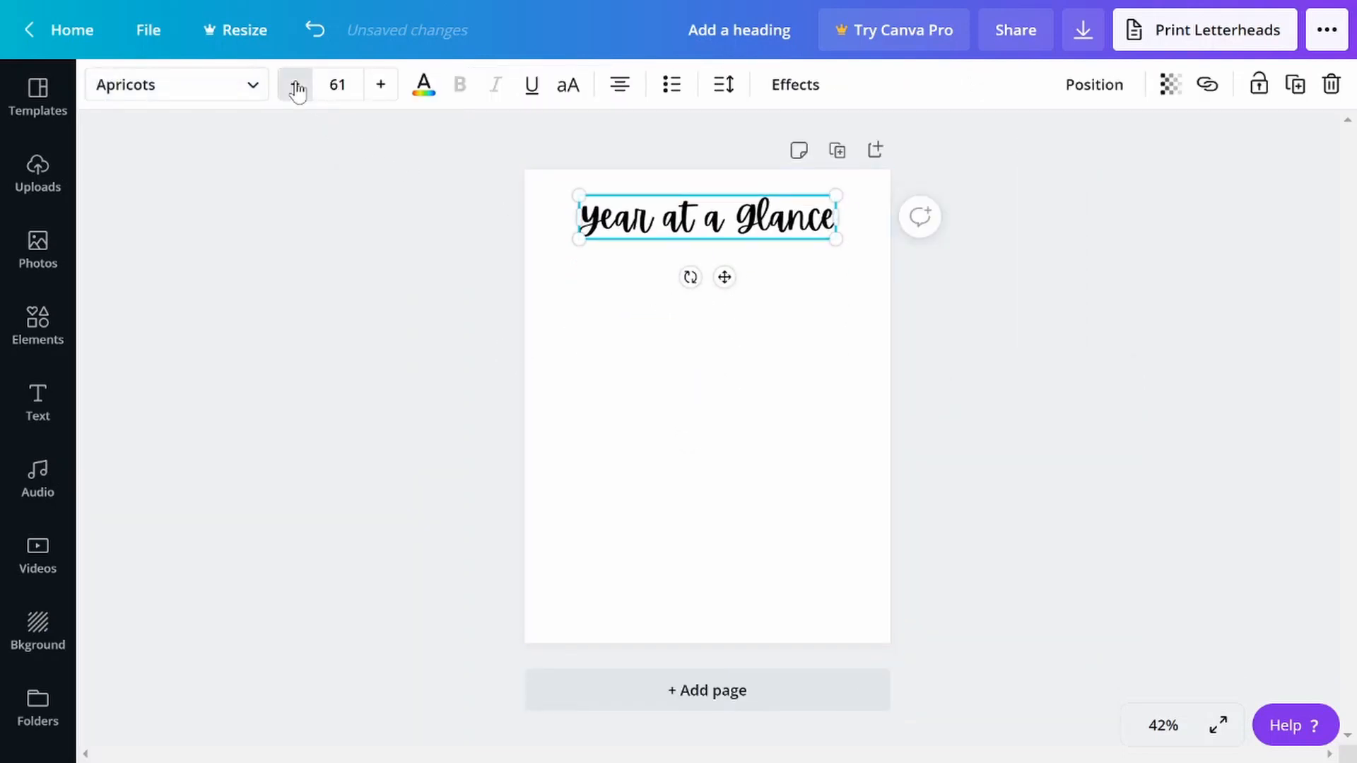
click(296, 86)
click(296, 86)
click(296, 86)
click(358, 238)
- Search the elements for "rectangle" and add the plain solid rectangle to the page
click(39, 329)
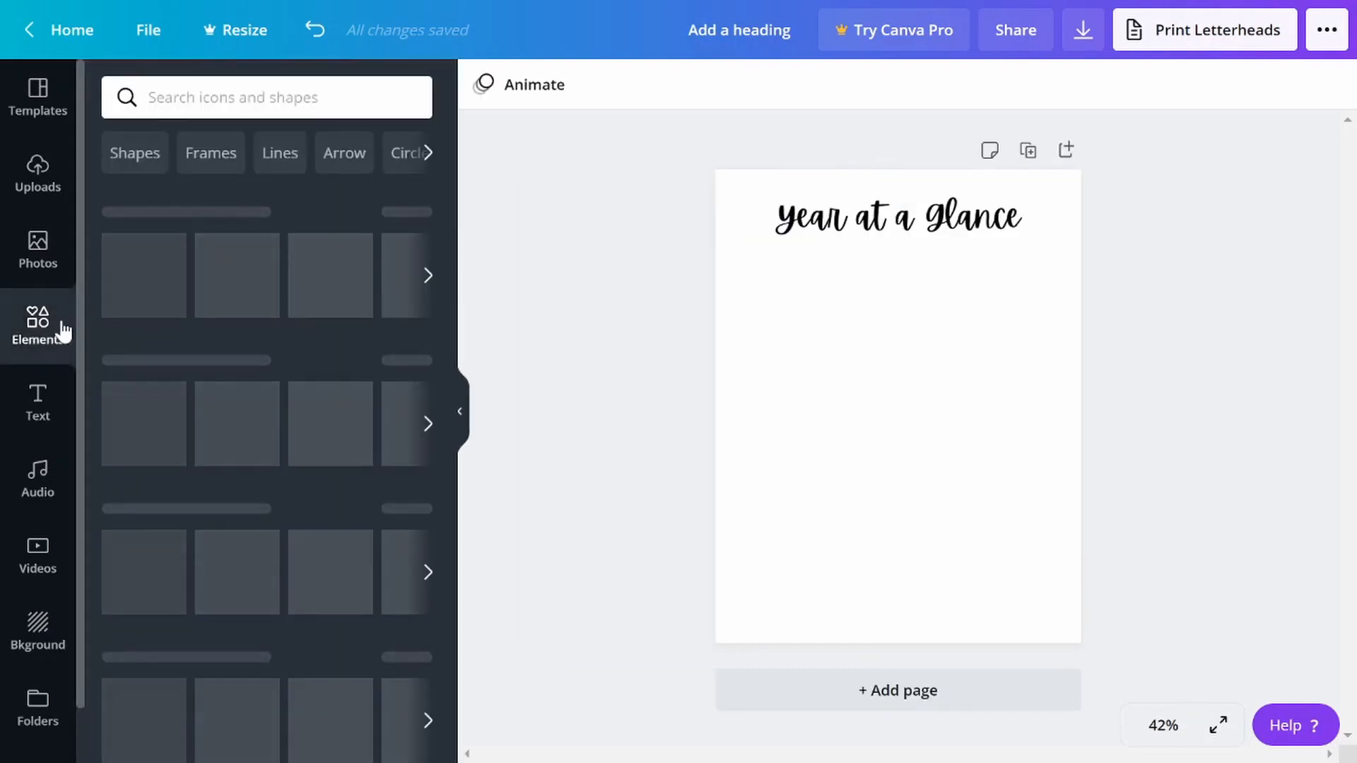
click(187, 111)
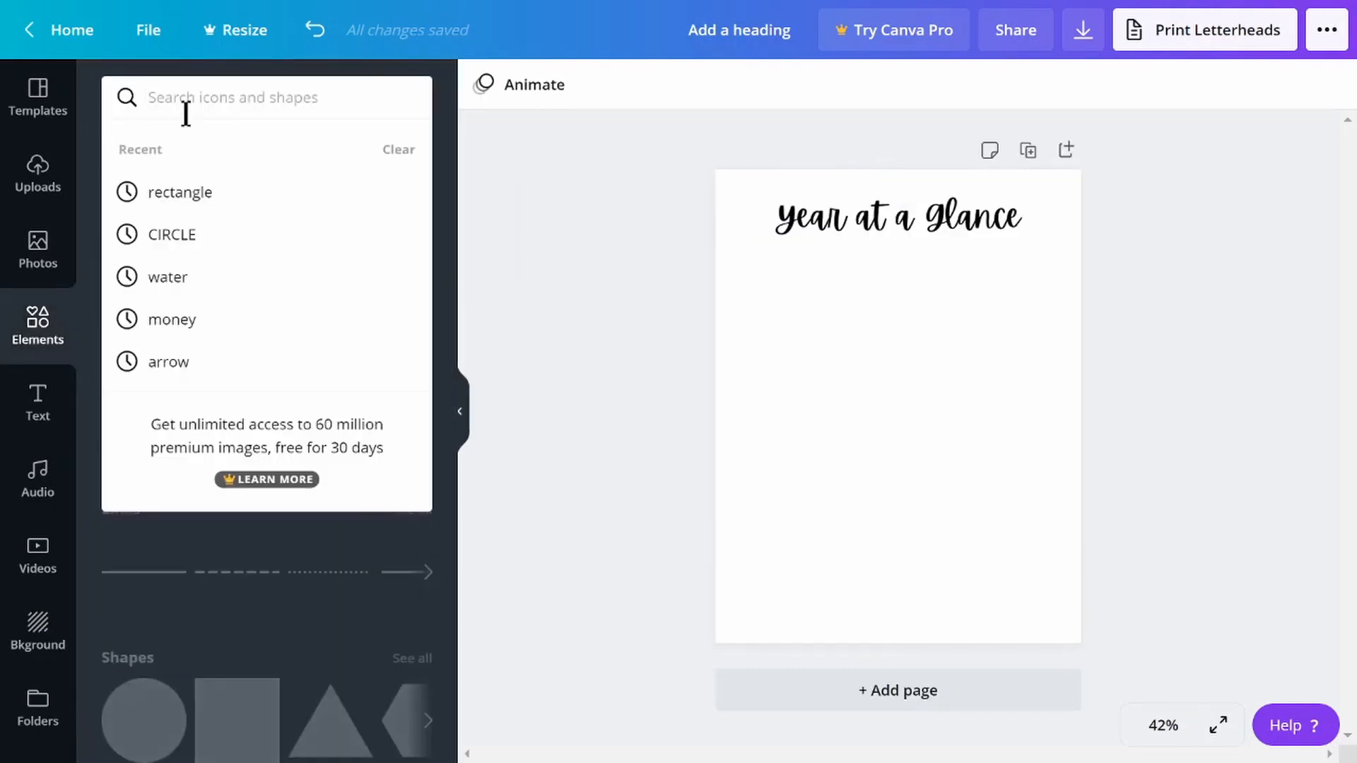
text(rect)
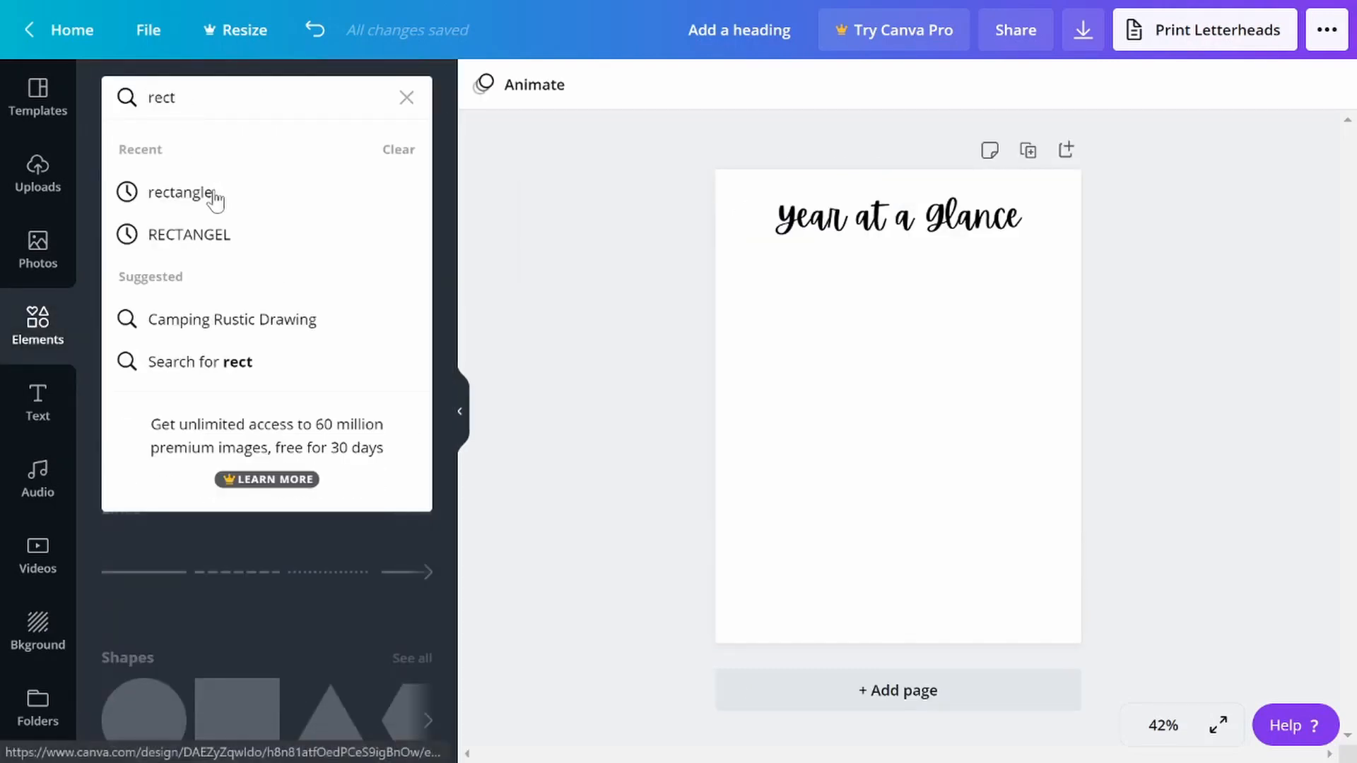
click(214, 198)
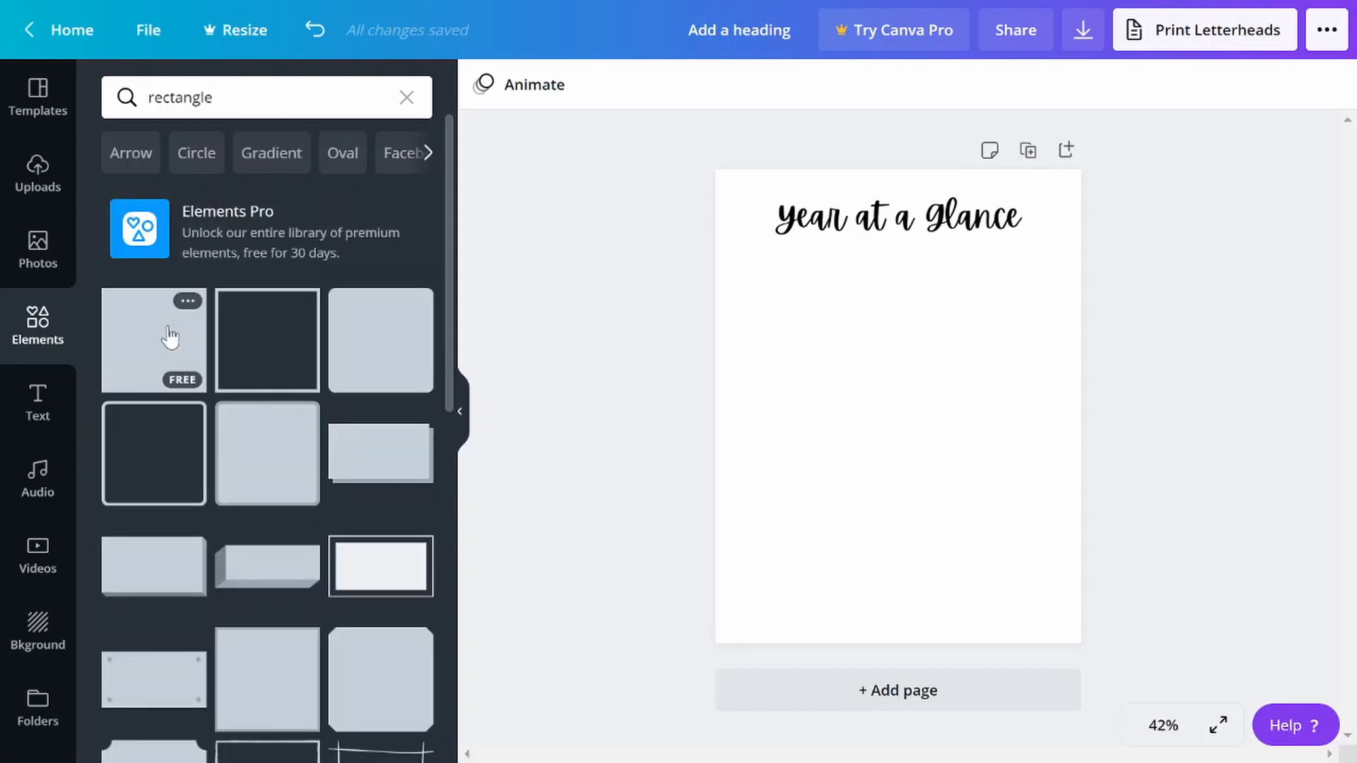
click(176, 323)
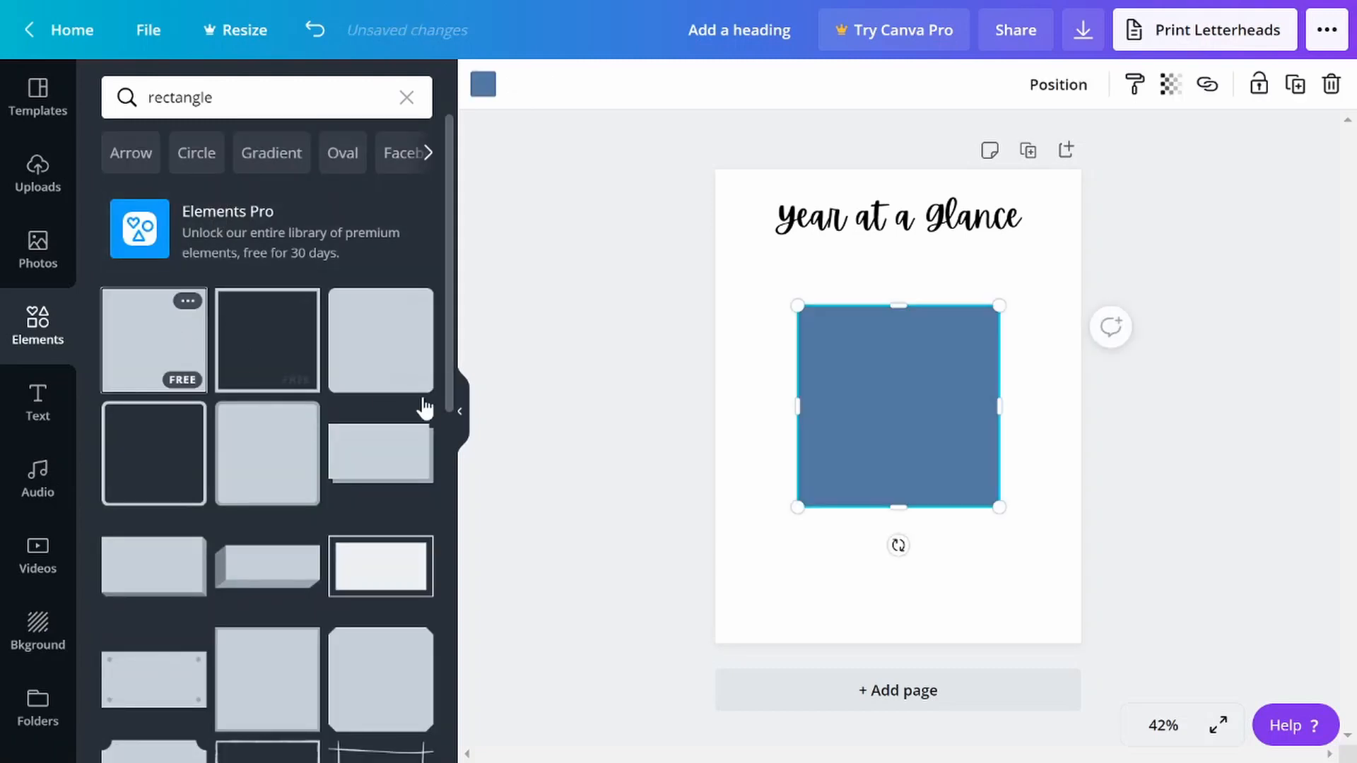
click(461, 432)
- Shrink the rectangle to a small horizontal bar and color it dark gray
drag(707, 515, 699, 337)
drag(808, 322, 655, 329)
click(94, 98)
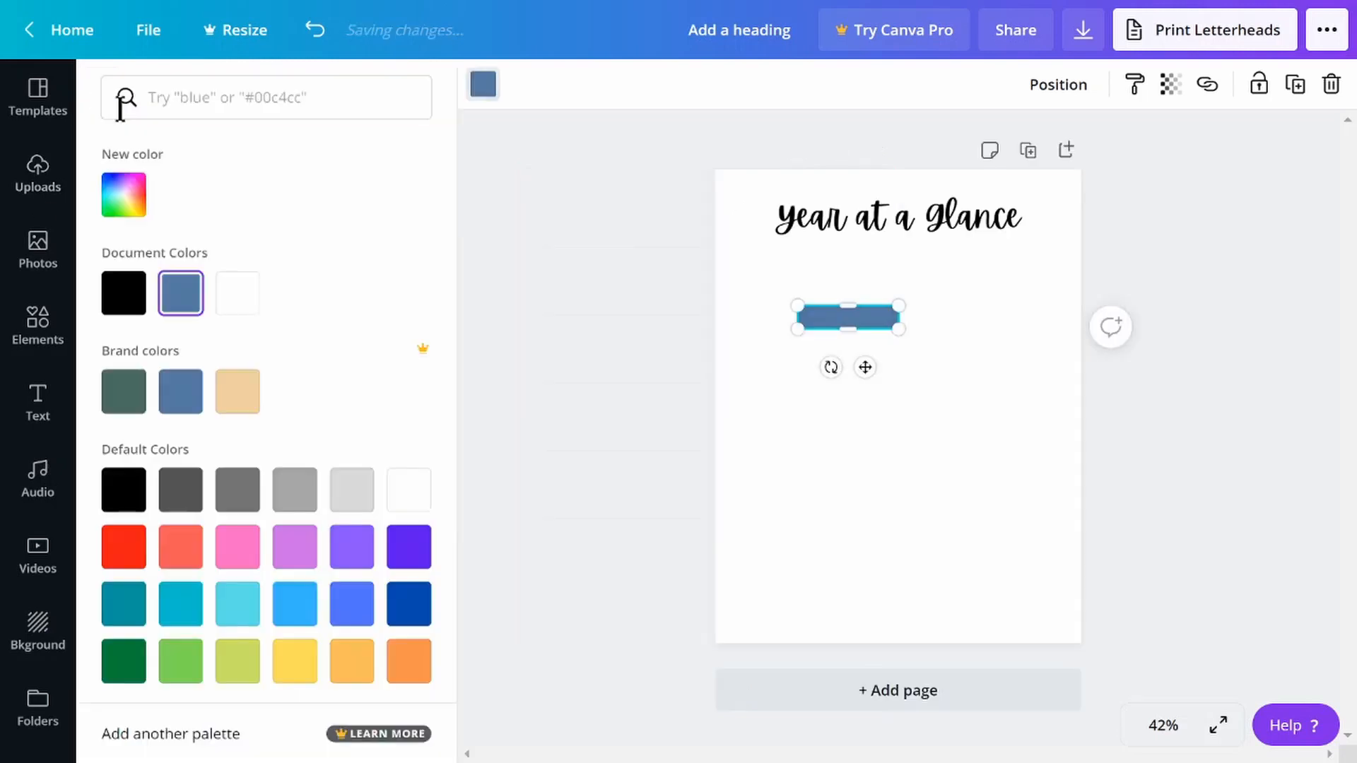
click(226, 494)
click(193, 487)
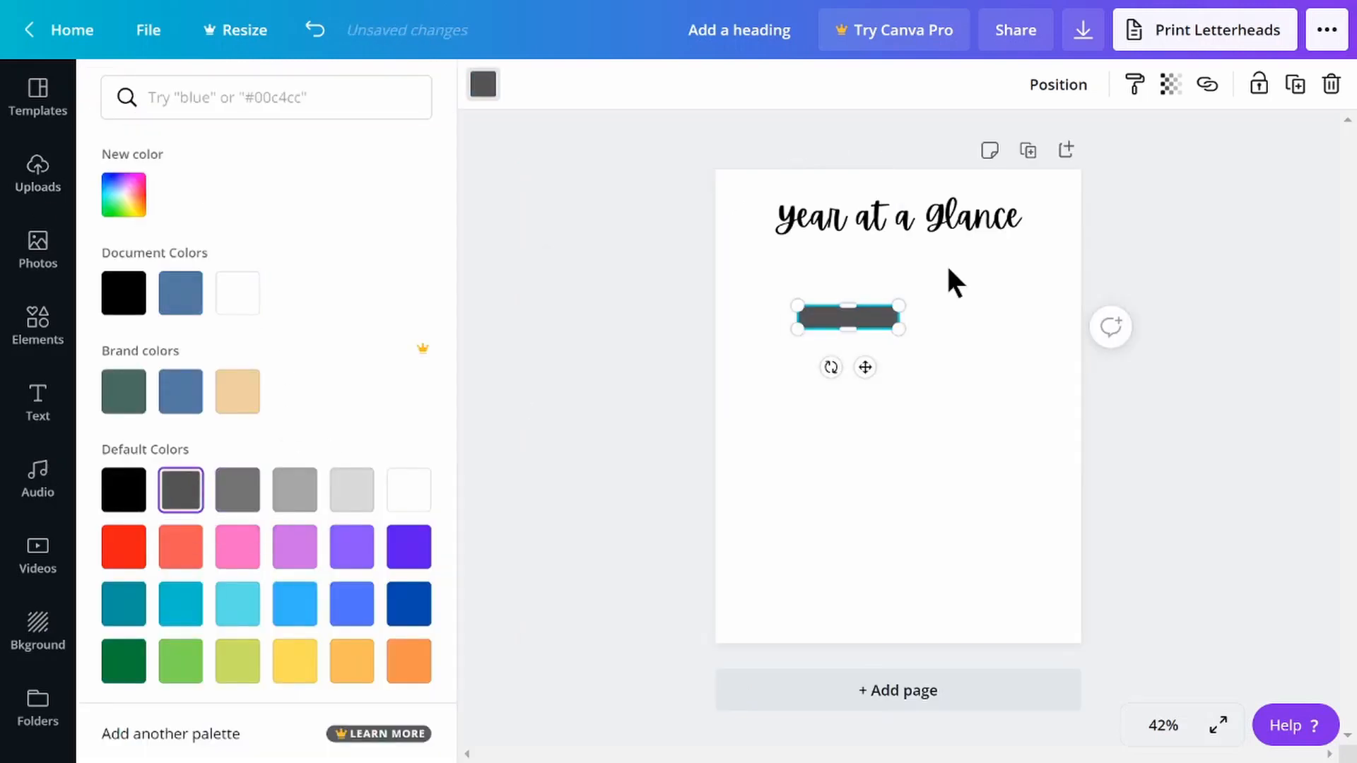
- Set the bar's transparency to 8 to make it a very light gray
click(1170, 84)
drag(1098, 158, 974, 168)
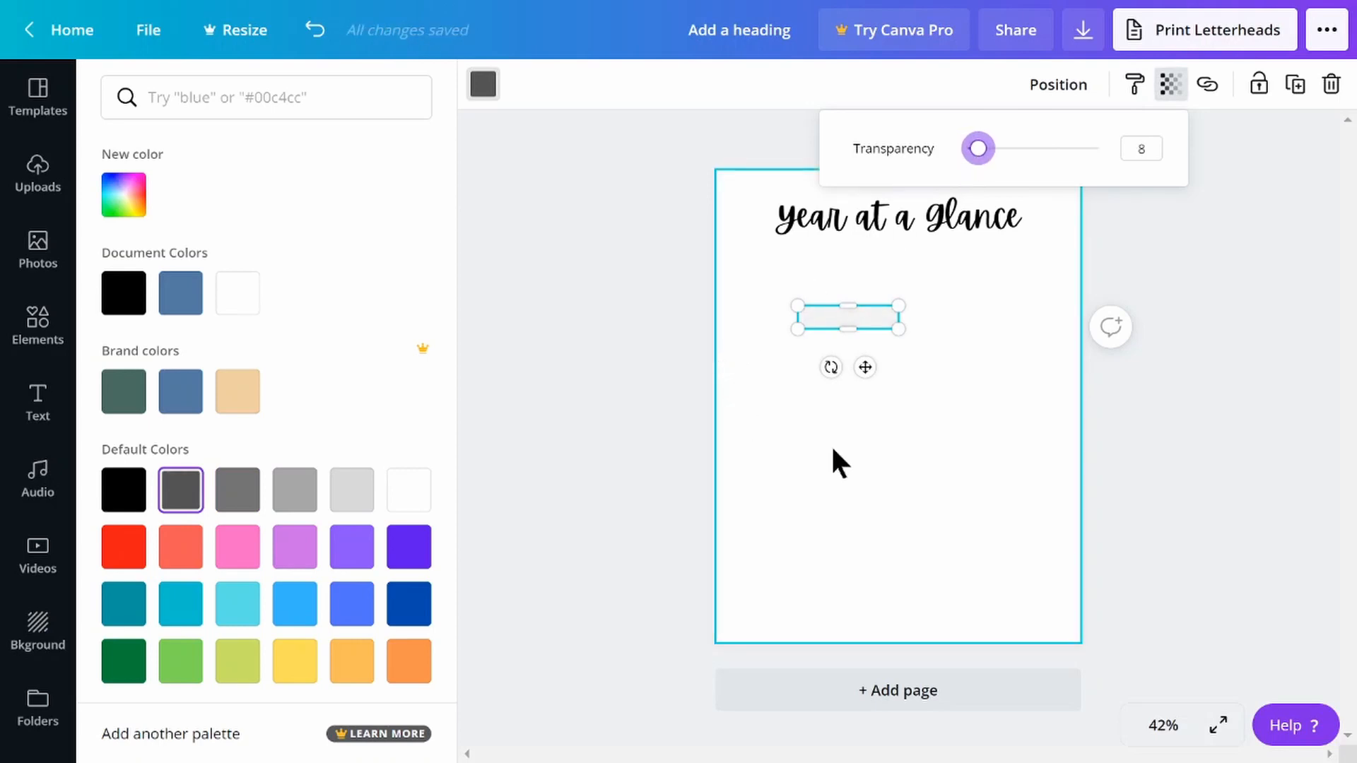
click(548, 442)
- Move the bar up beneath the heading's left part and make it slightly smaller
drag(865, 367, 873, 279)
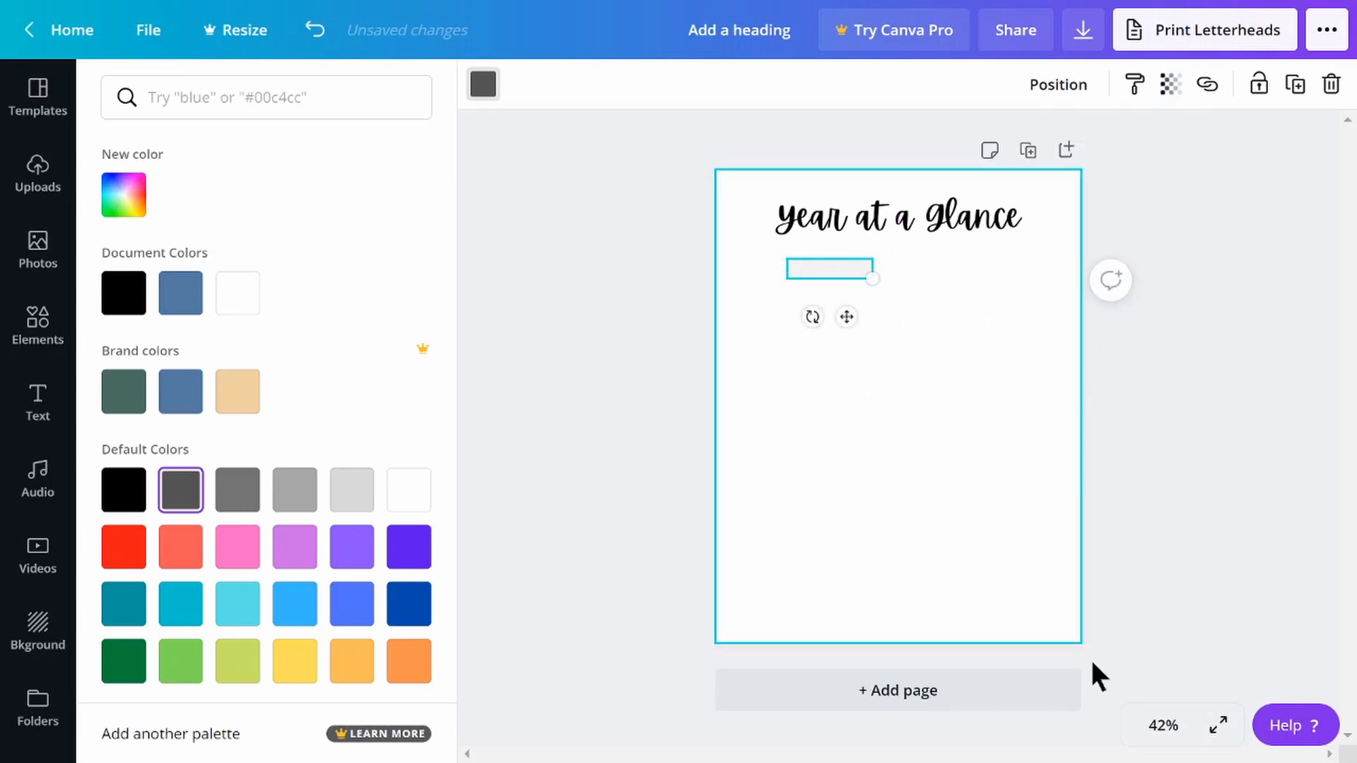
click(1151, 735)
click(1166, 433)
scroll(1069, 446, up, 3)
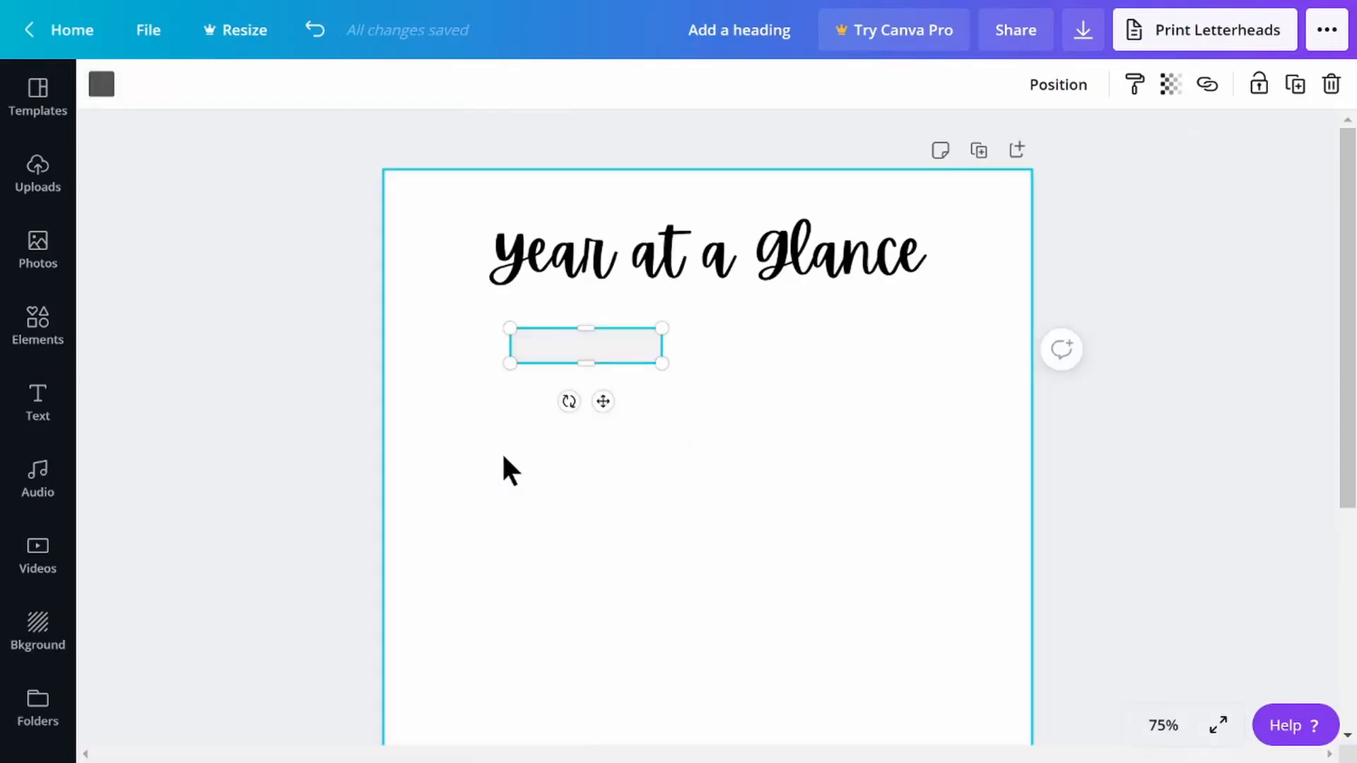
drag(660, 363, 727, 338)
- Place a duplicate of the bar directly to its right, level with it and separated by a narrow gap
click(571, 387)
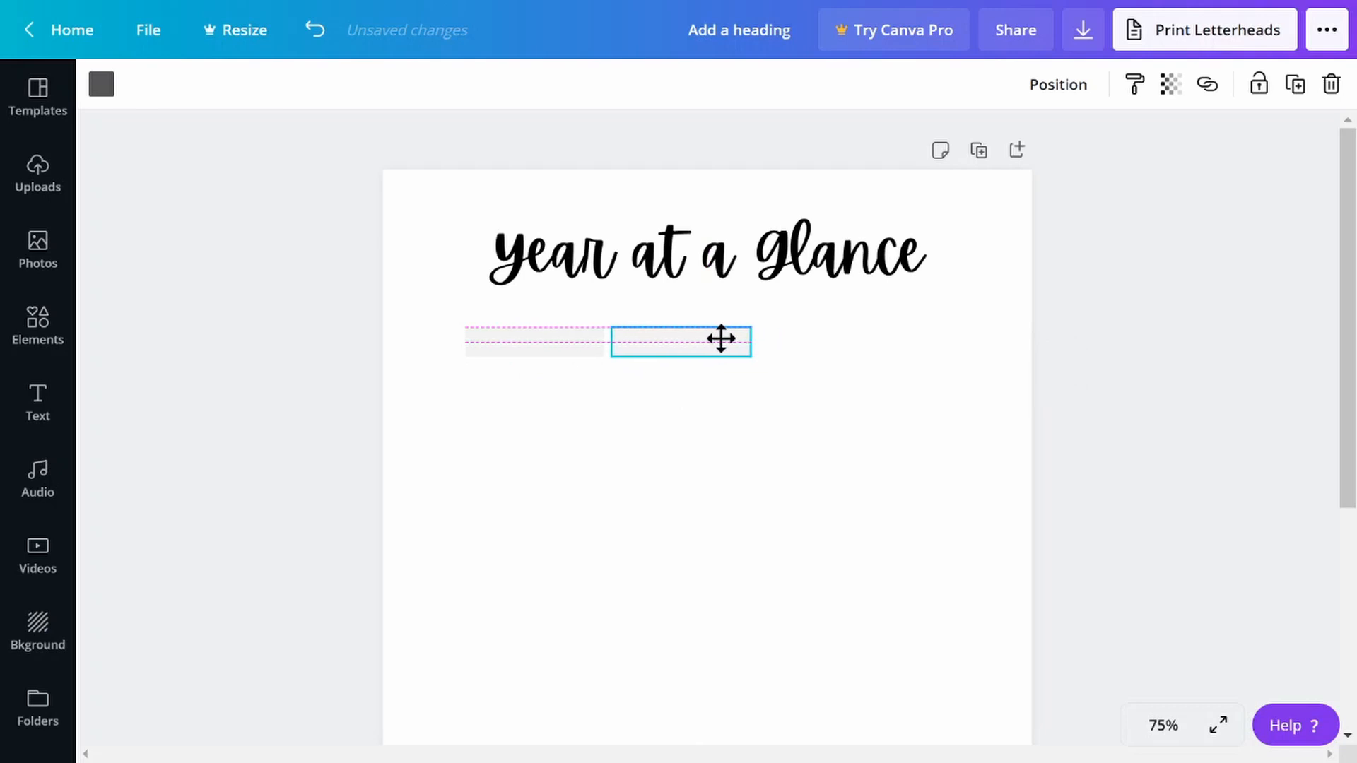
drag(720, 339, 719, 340)
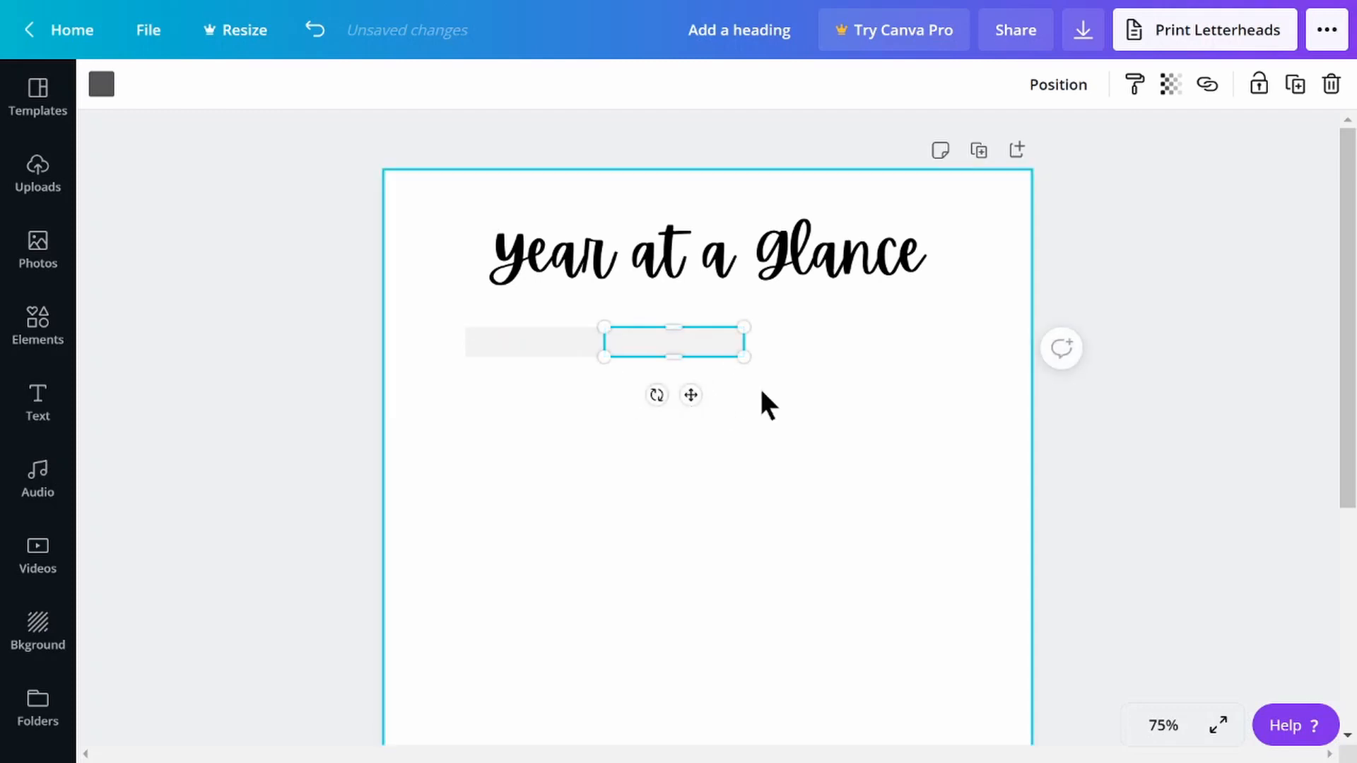
click(752, 410)
drag(749, 386, 569, 336)
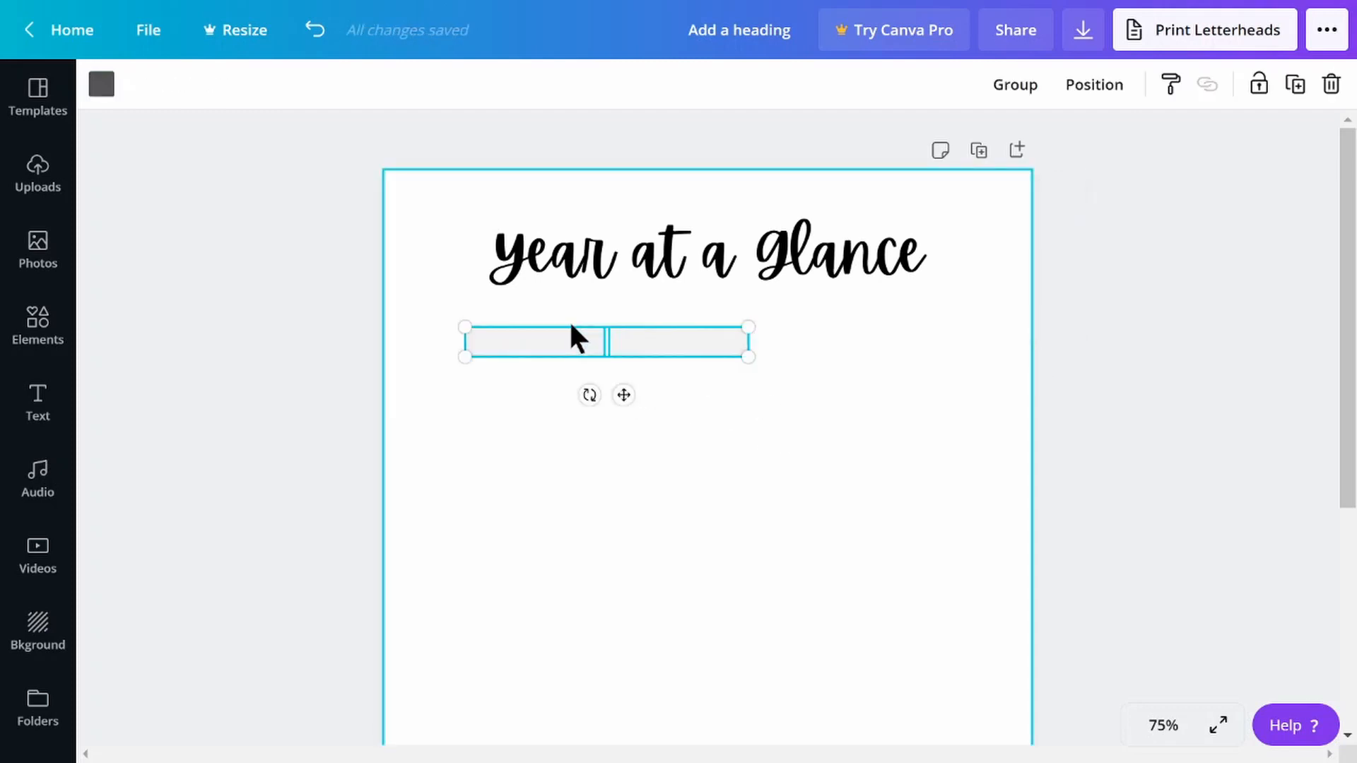
click(746, 407)
- Duplicate the bar twice more to complete a row of four bars with equal narrow gaps
click(689, 338)
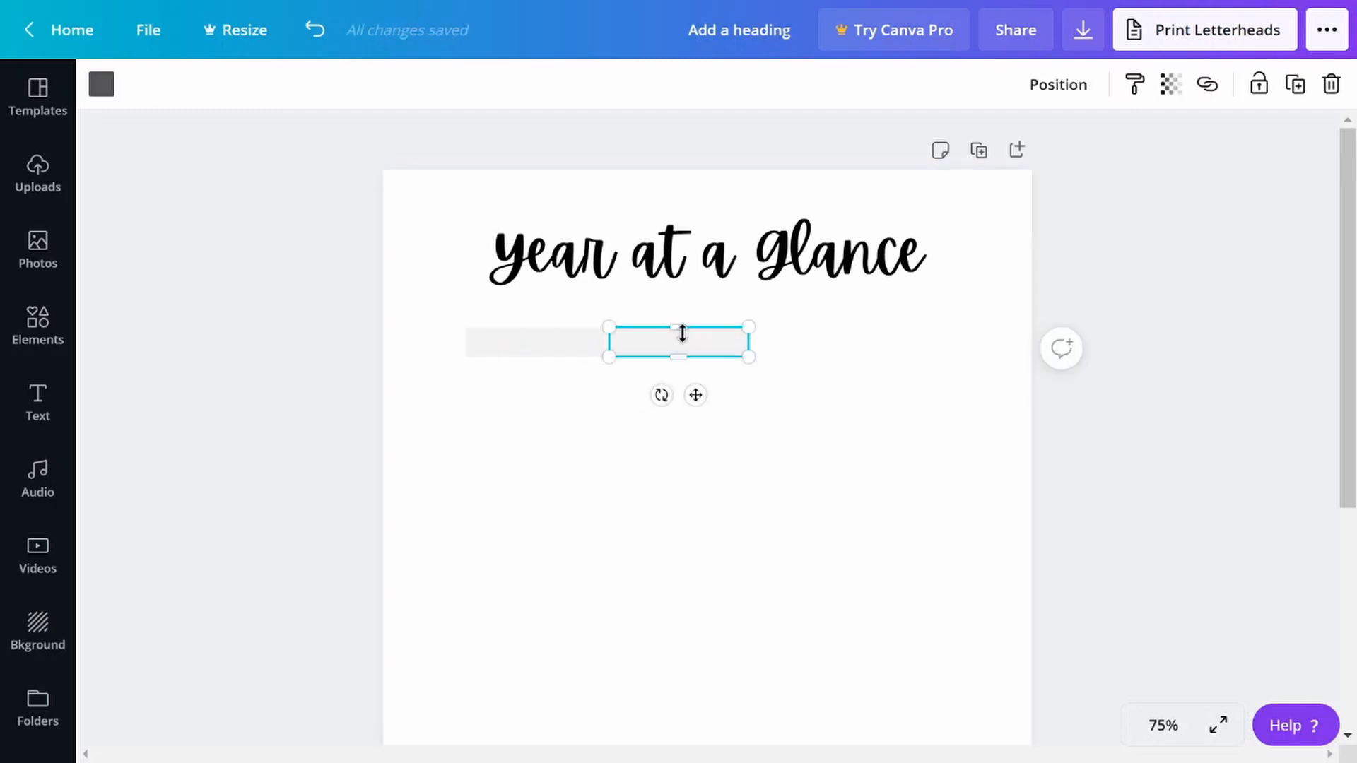
key(ctrl+d)
drag(684, 349, 794, 351)
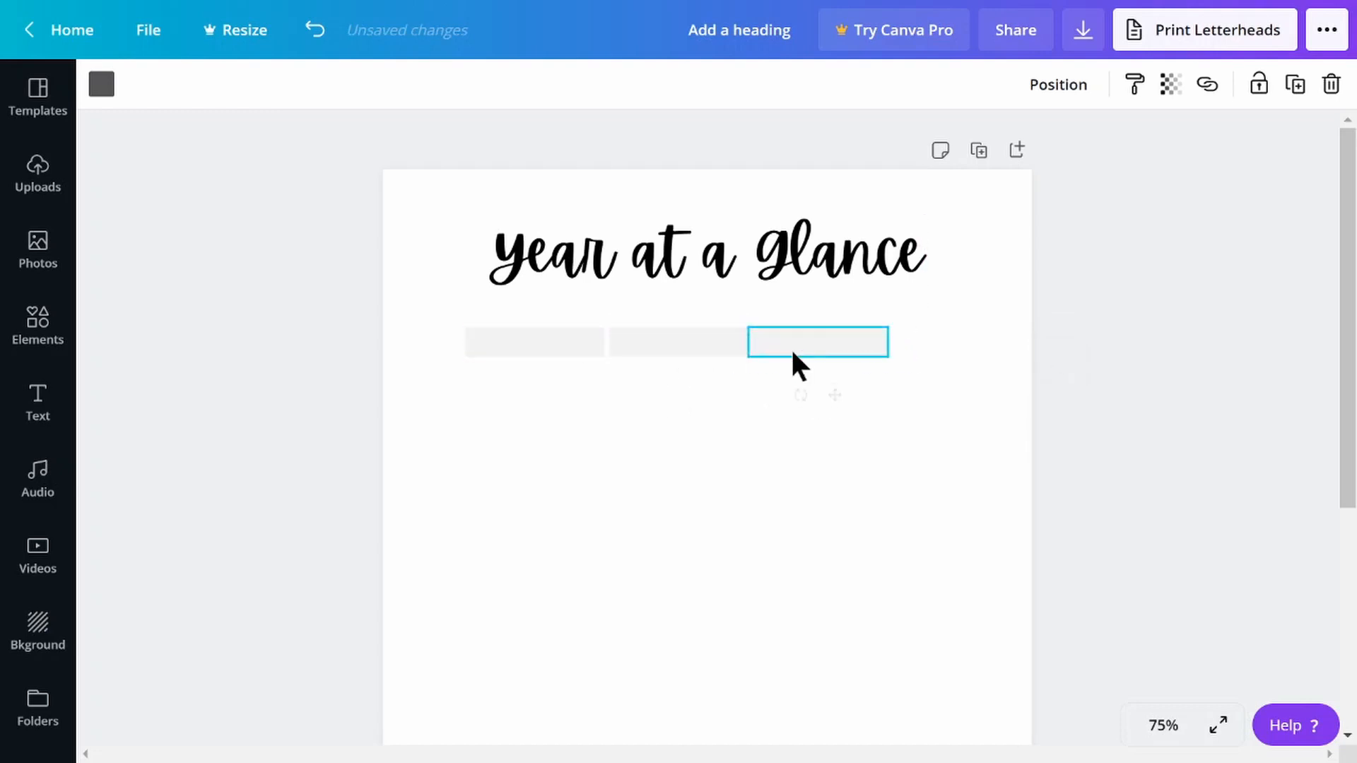
click(813, 385)
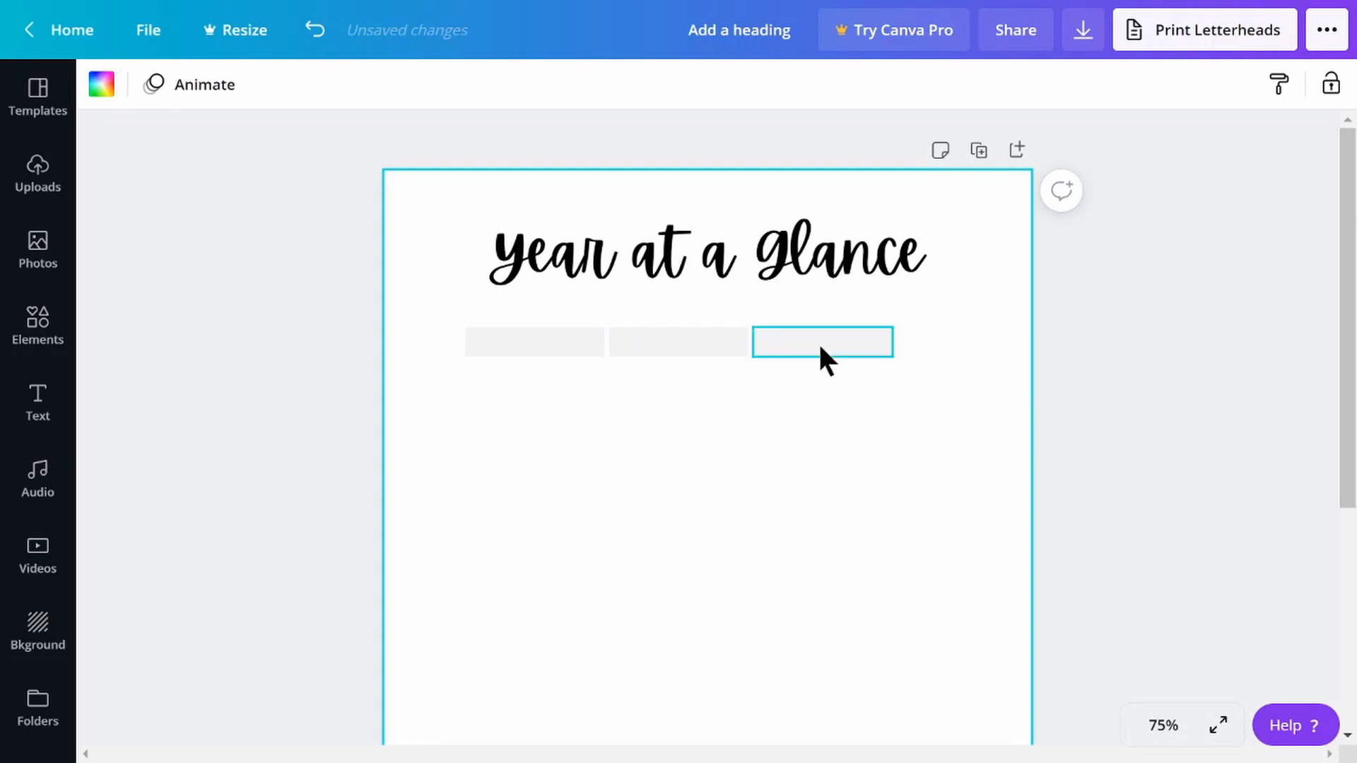
click(819, 347)
key(ctrl+d)
drag(820, 359, 953, 344)
click(687, 383)
- Duplicate the row of four bars and place the copy just below it as a second row
drag(479, 311, 1014, 428)
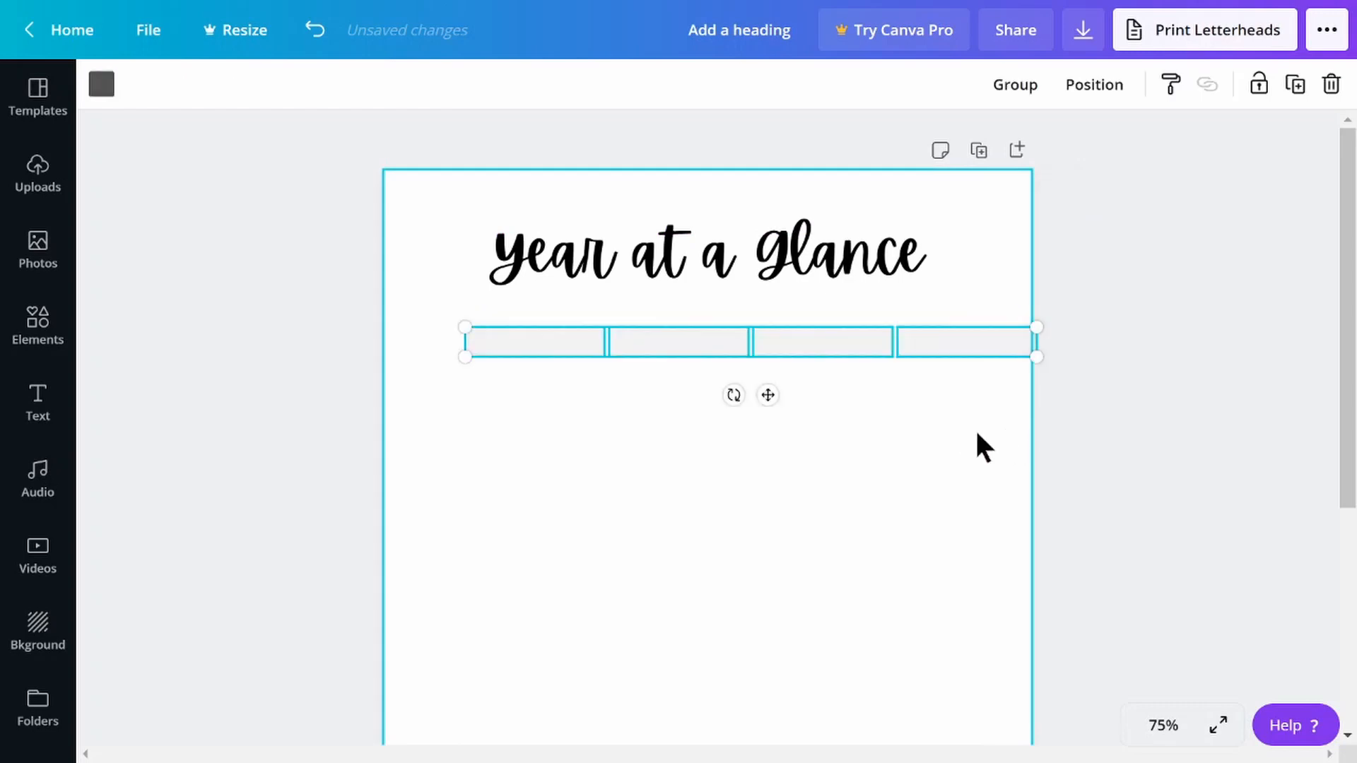
key(ctrl+d)
drag(828, 361, 814, 385)
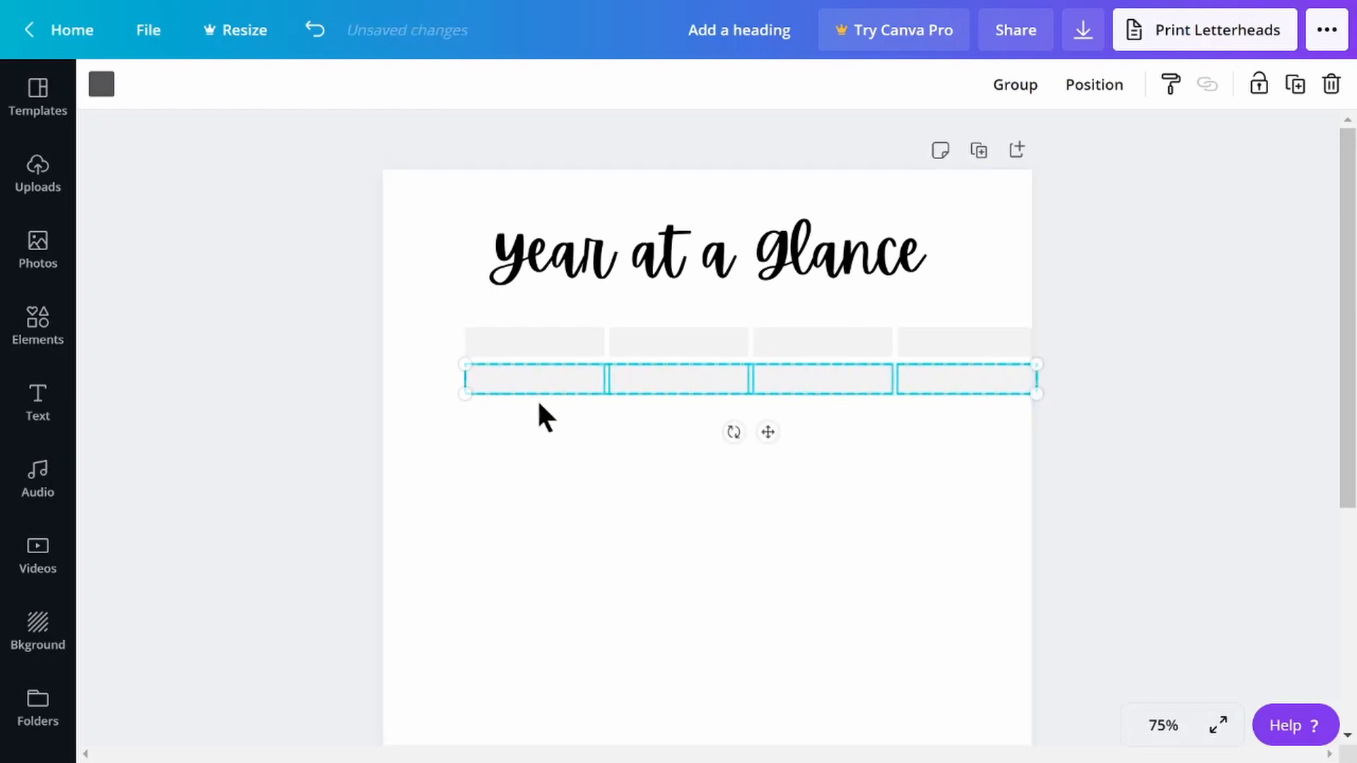
- Duplicate both rows of bars and place the copies underneath to form four rows
drag(457, 299, 1050, 499)
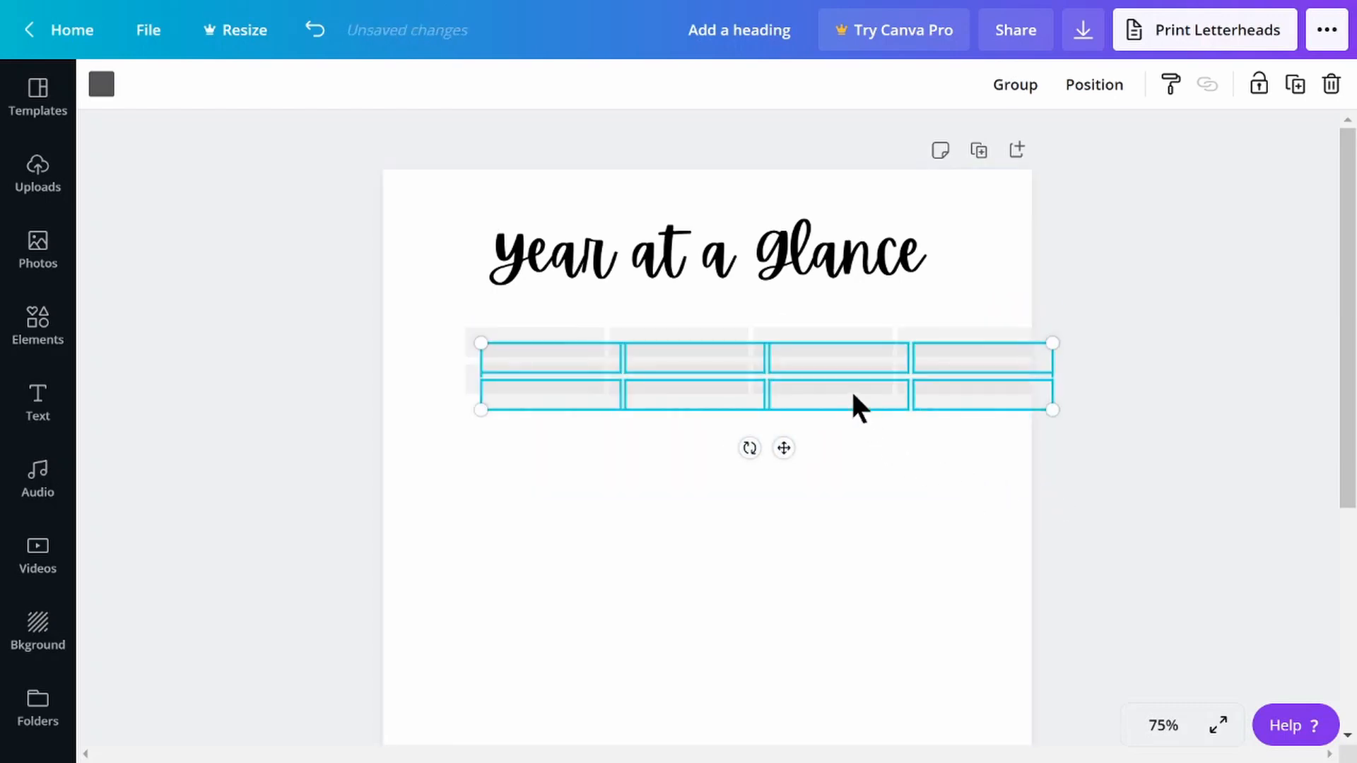
drag(854, 403, 835, 452)
click(706, 526)
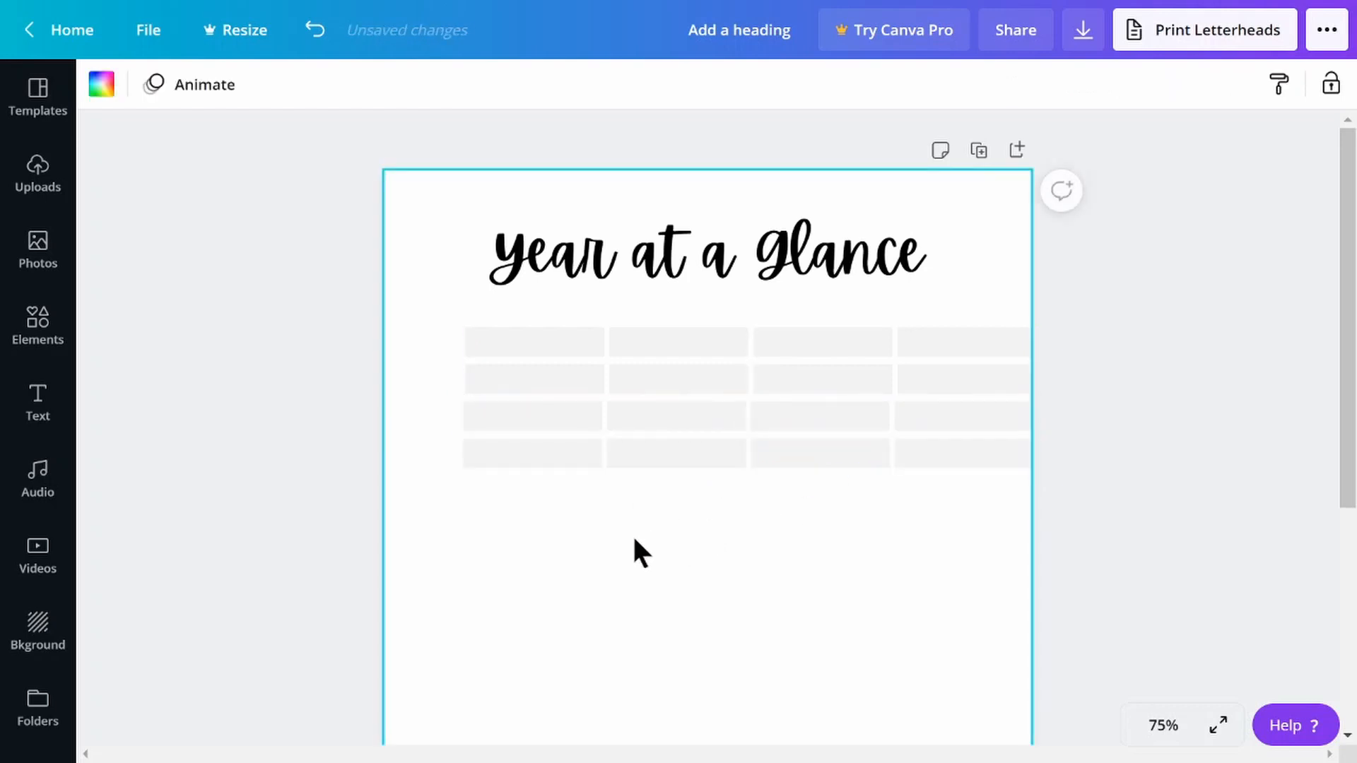
- Duplicate the block of four rows and place the copy underneath to form eight rows
drag(448, 303, 1014, 591)
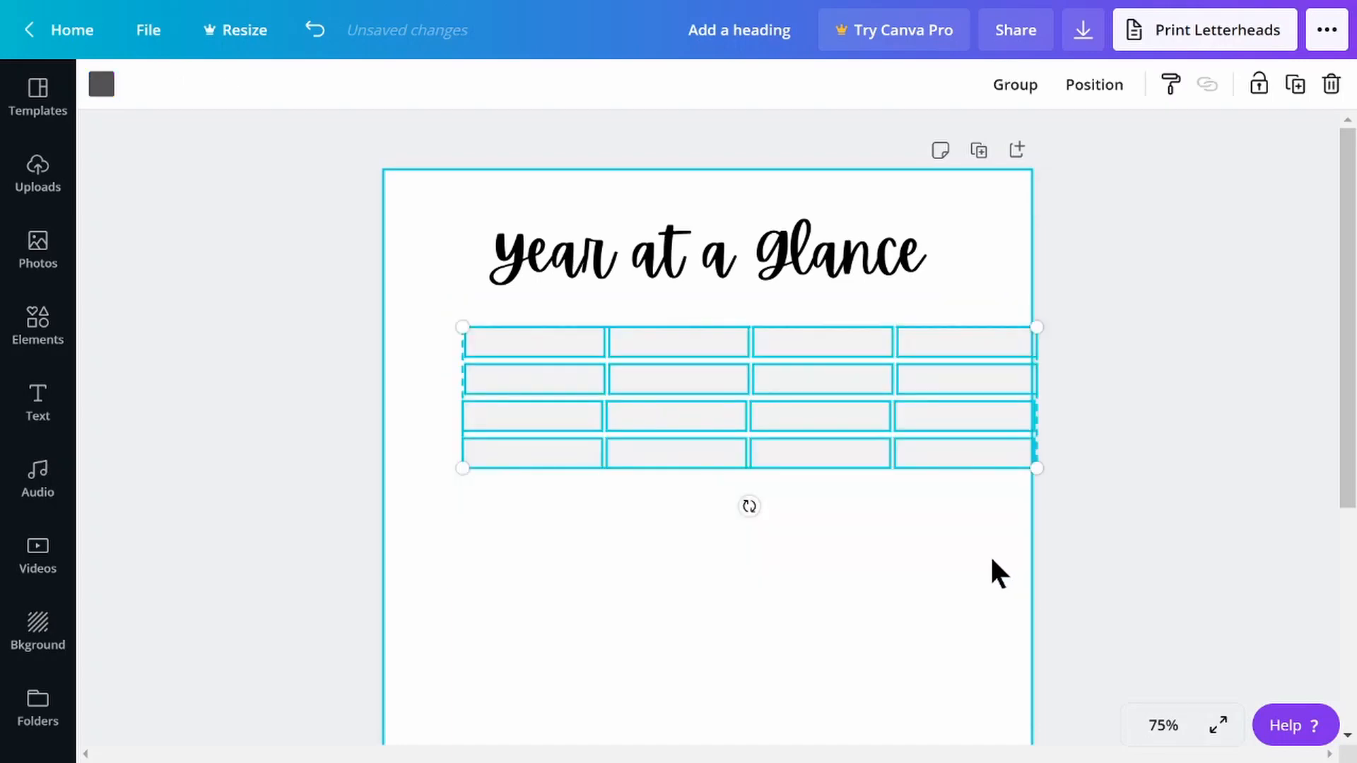
drag(853, 463, 835, 591)
click(667, 664)
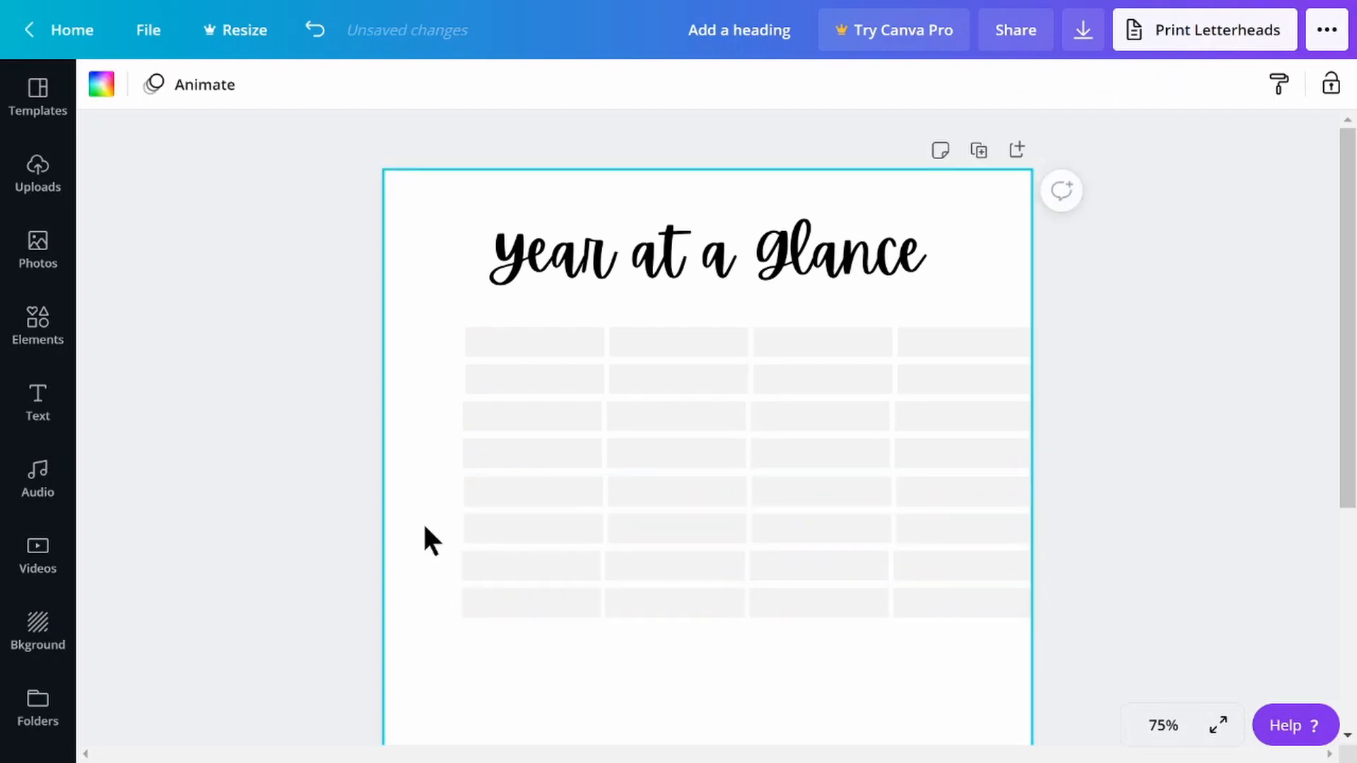
- Nudge the fifth and sixth rows of bars horizontally to line them up with the other rows
drag(410, 486, 1044, 523)
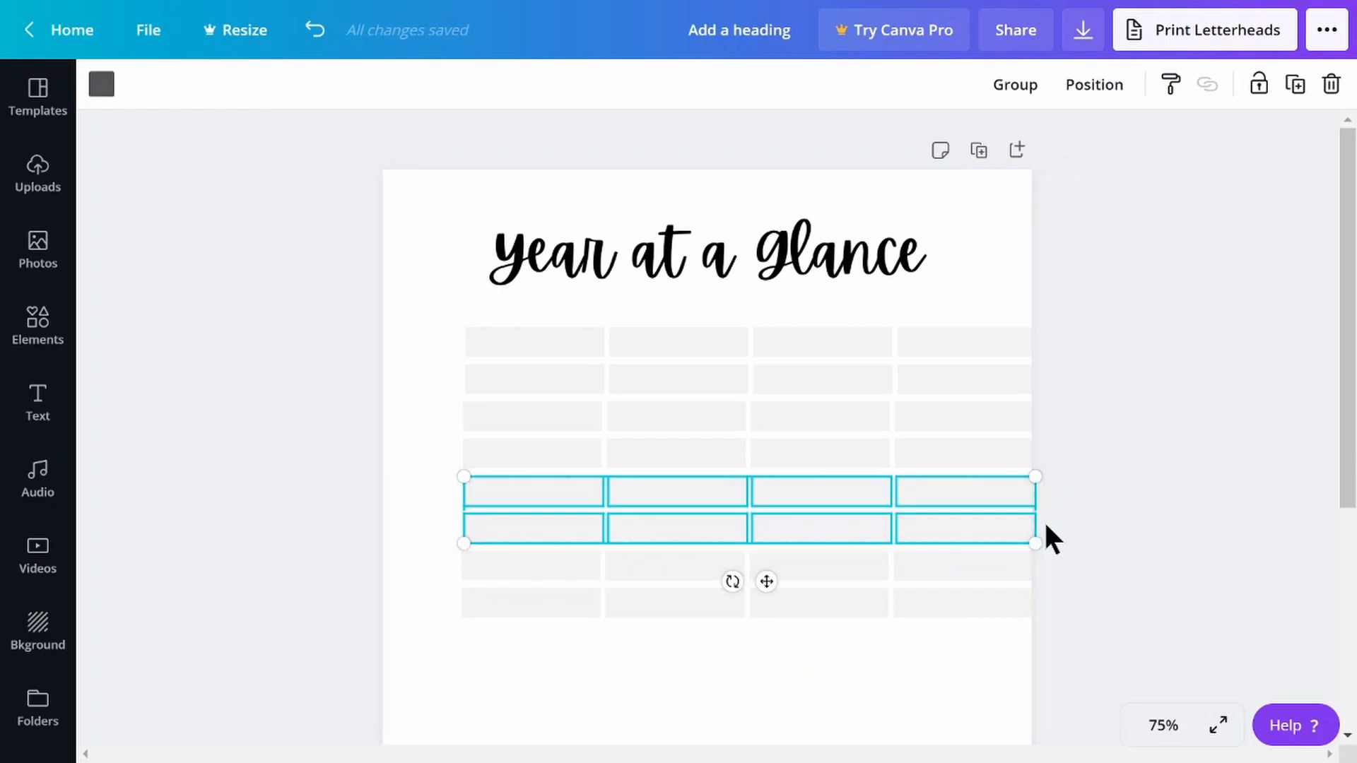
key(Left)
key(Left)
key(Left)
key(Left)
key(Left)
key(Right)
key(Right)
key(Right)
key(Right)
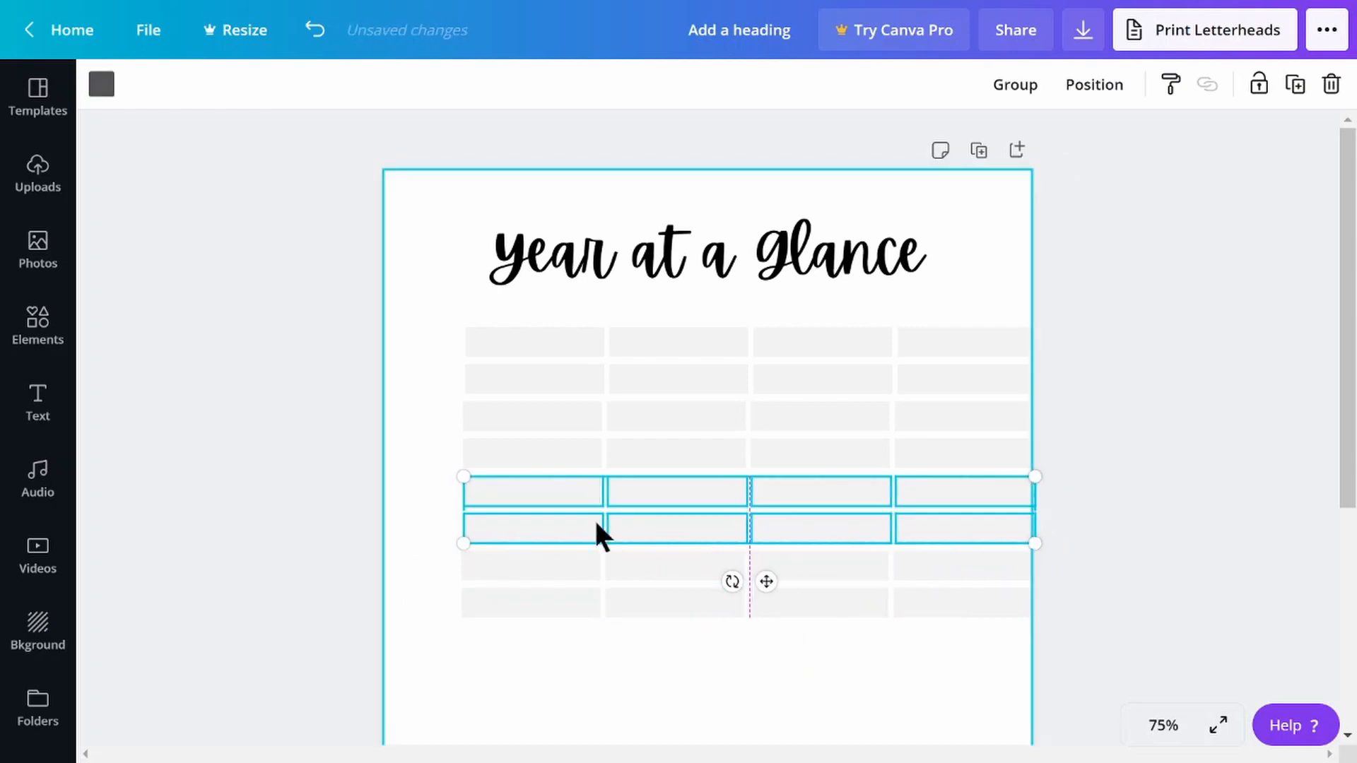
click(592, 645)
- Nudge the first and second rows of bars horizontally to line them up with the rows below
drag(424, 322, 1091, 715)
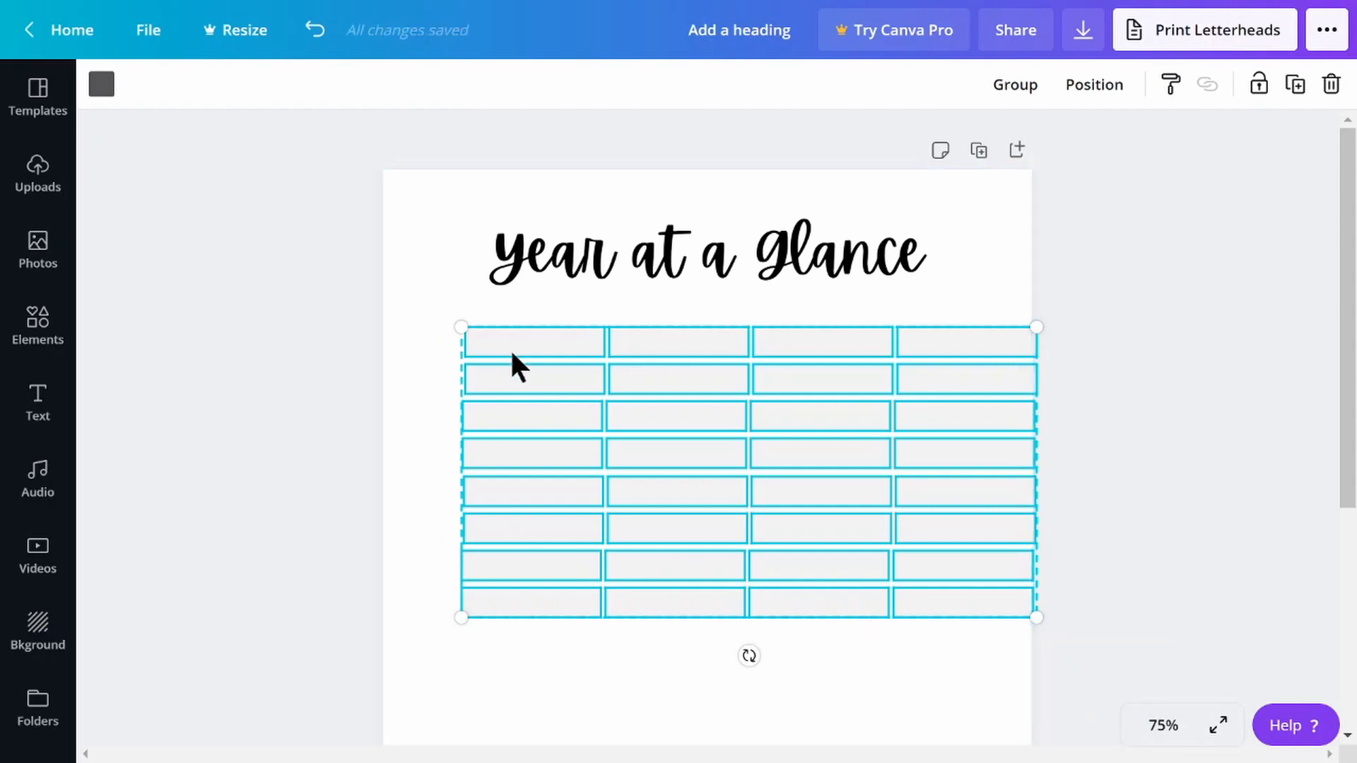
click(544, 303)
click(530, 347)
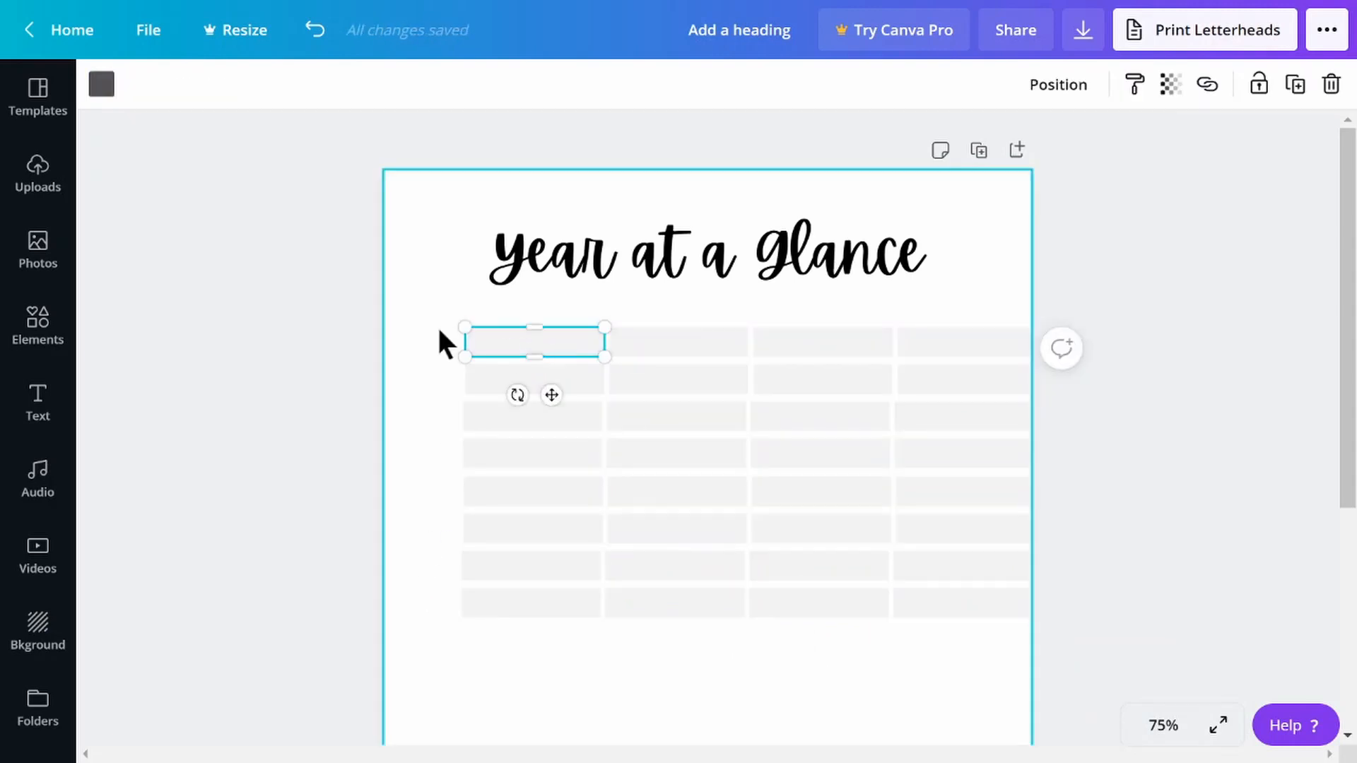
drag(400, 325, 1060, 354)
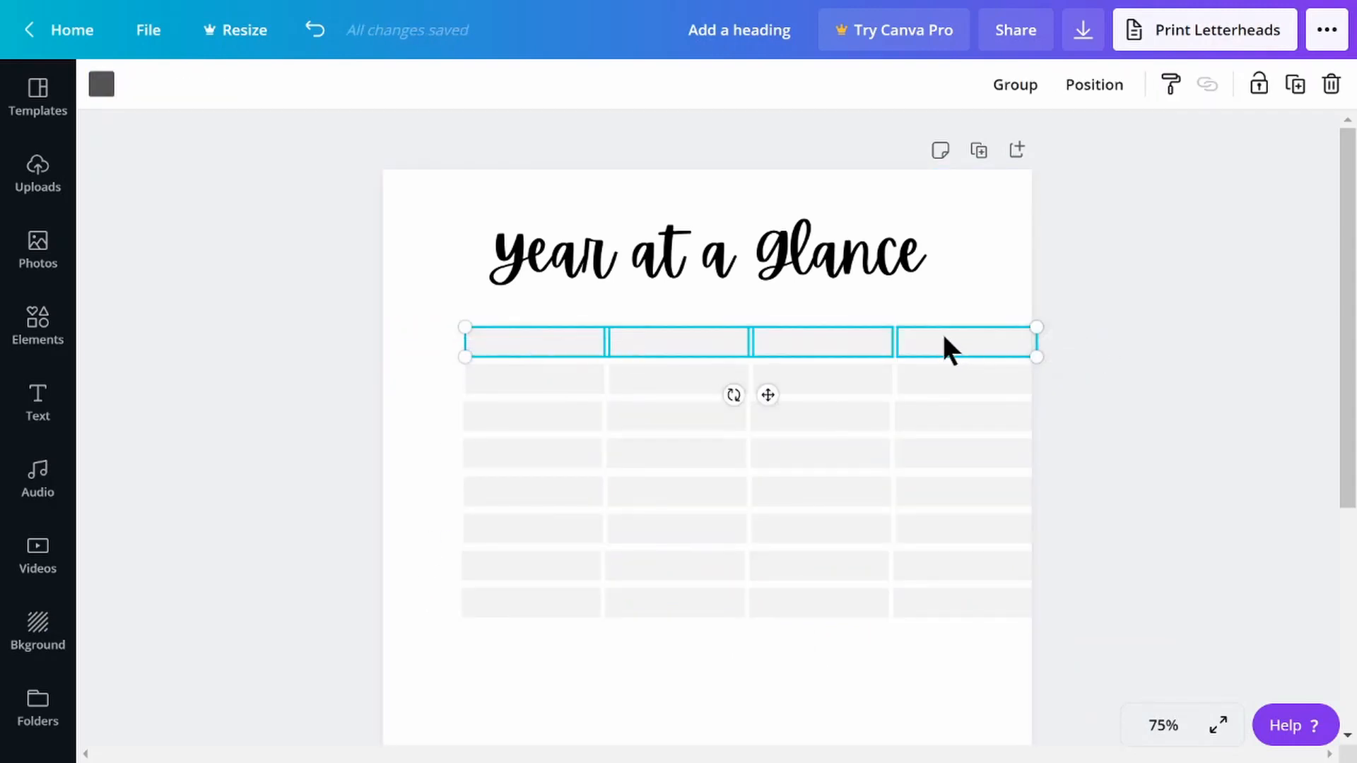
drag(946, 338, 945, 335)
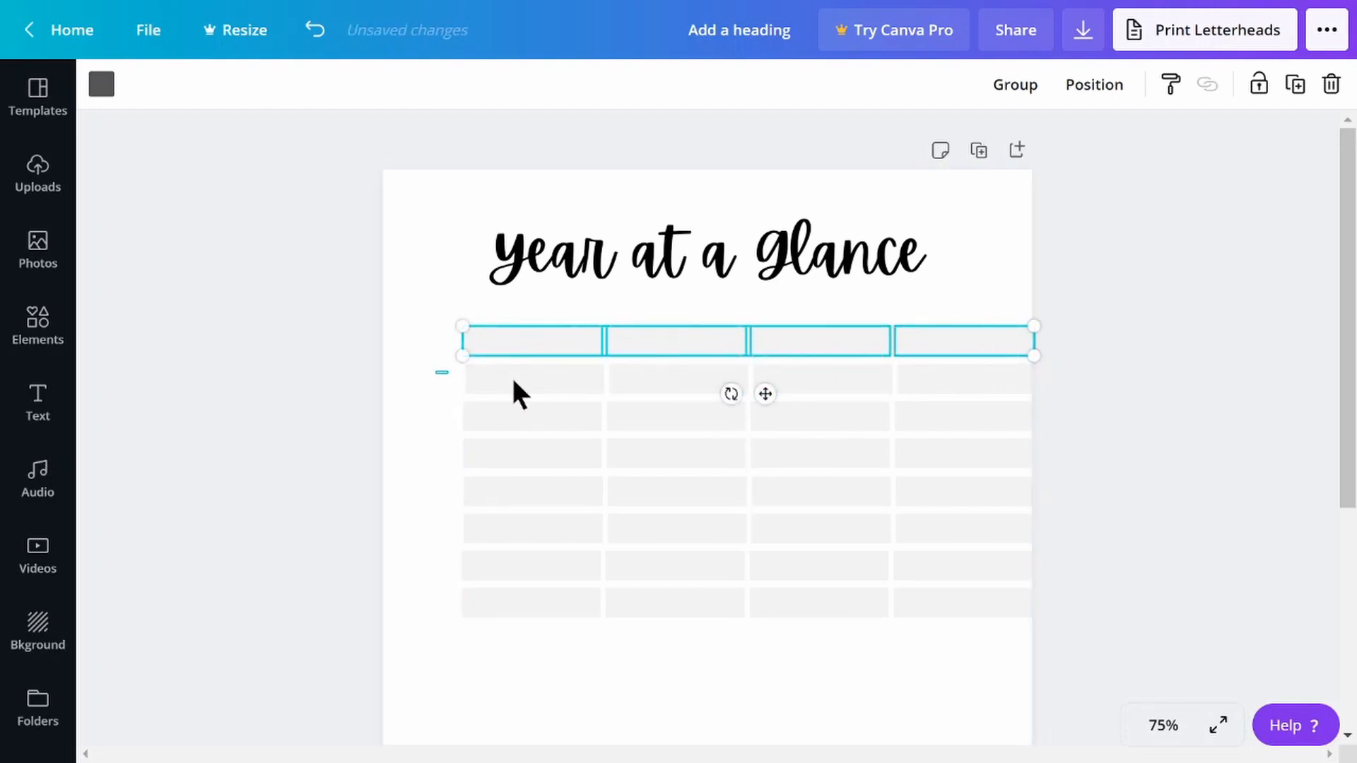
drag(439, 370, 1002, 385)
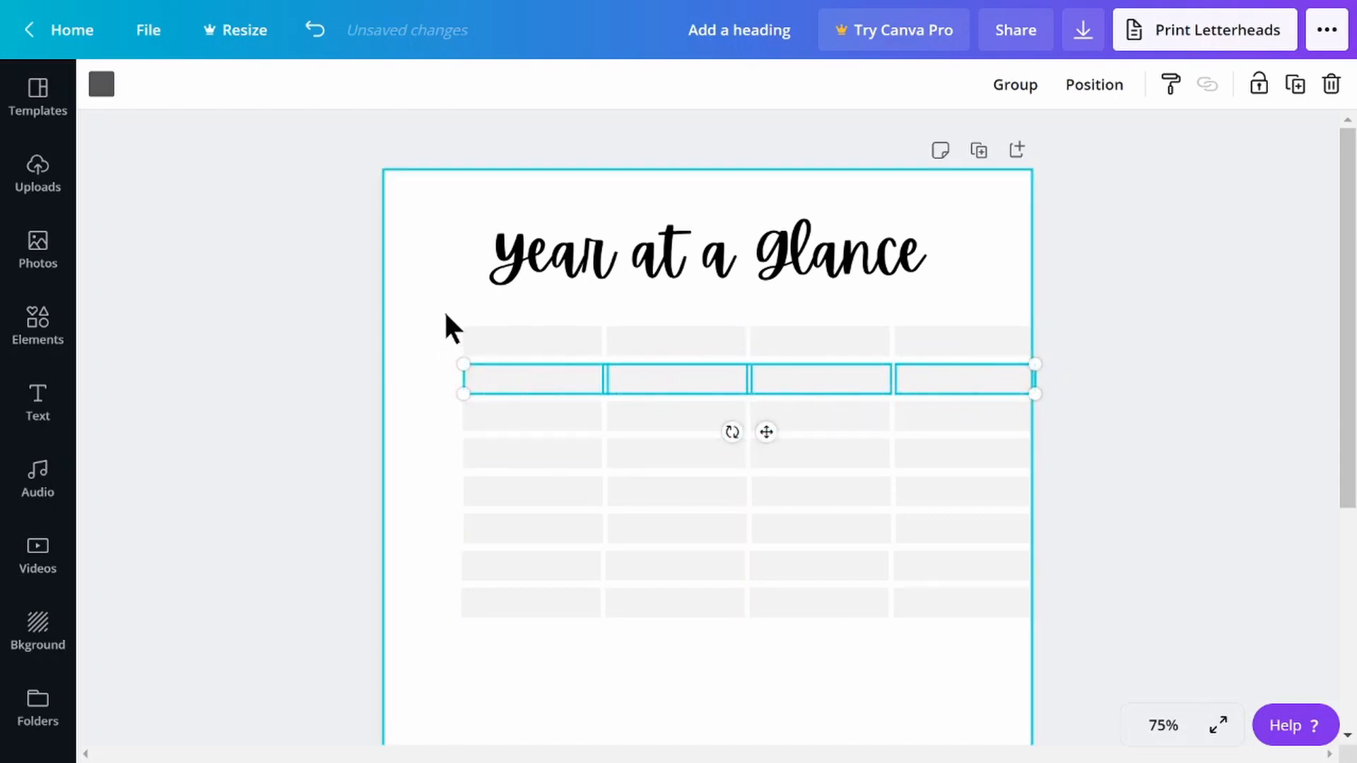
- Fine-tune the horizontal alignment of the middle rows of bars with the rest of the grid
drag(444, 311, 1018, 640)
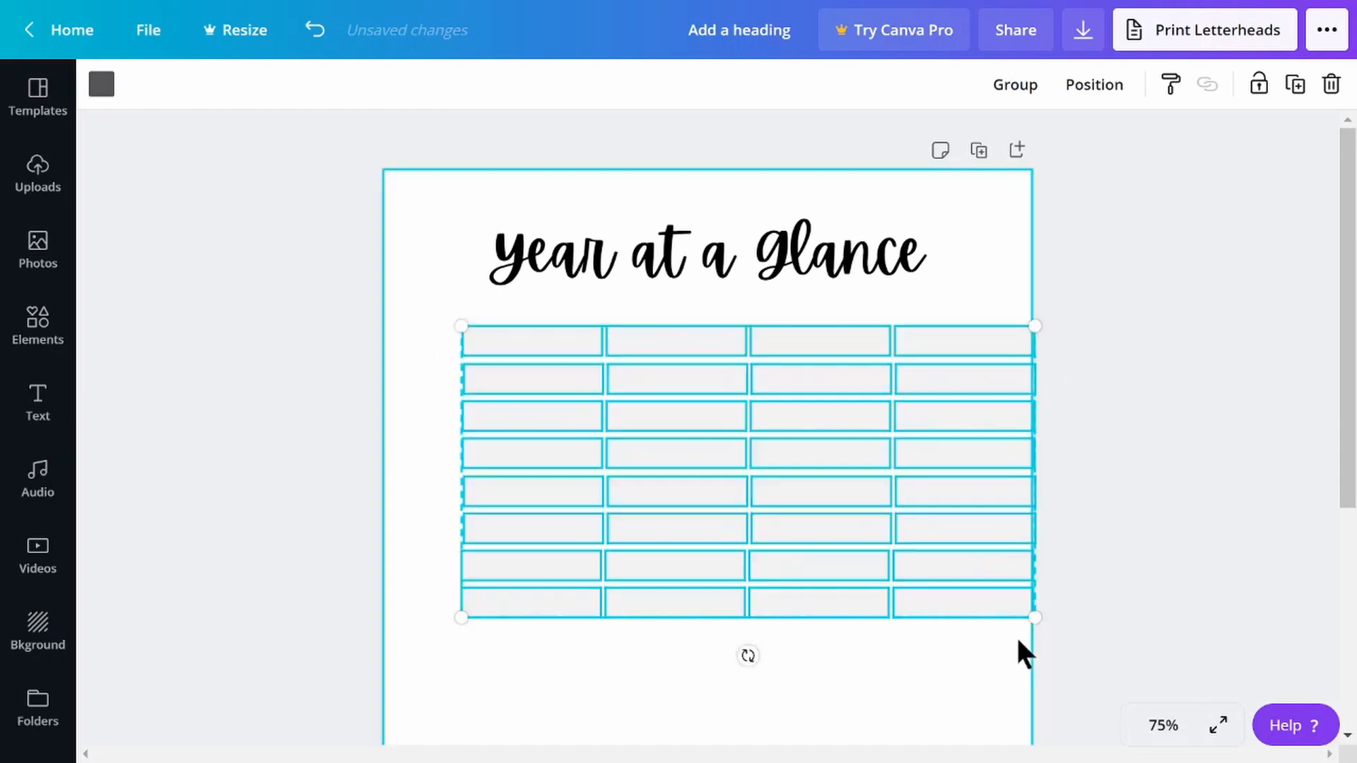
click(583, 662)
drag(423, 315, 1085, 529)
drag(972, 528, 972, 527)
- Duplicate the block of eight rows and place the copy directly underneath to form sixteen rows
drag(446, 295, 1063, 627)
scroll(884, 502, down, 3)
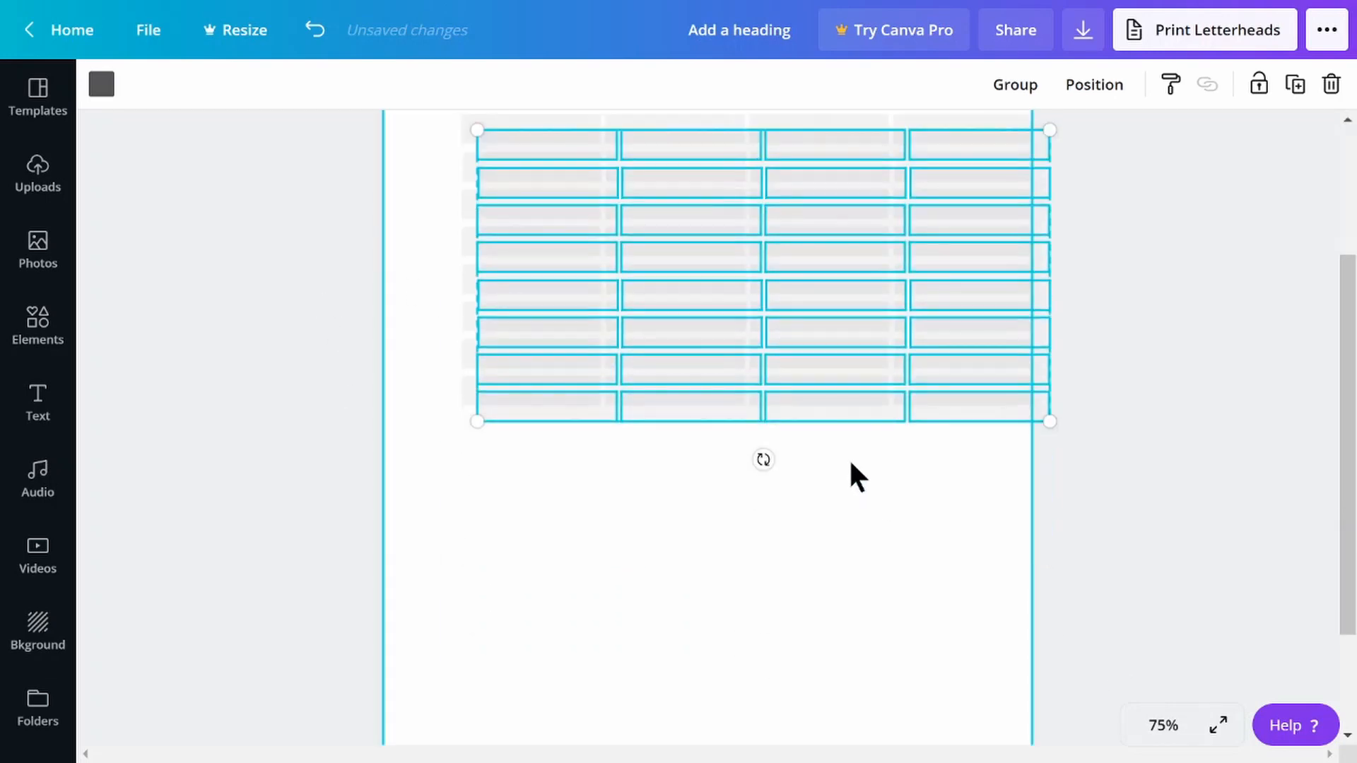
drag(782, 339, 766, 612)
click(482, 496)
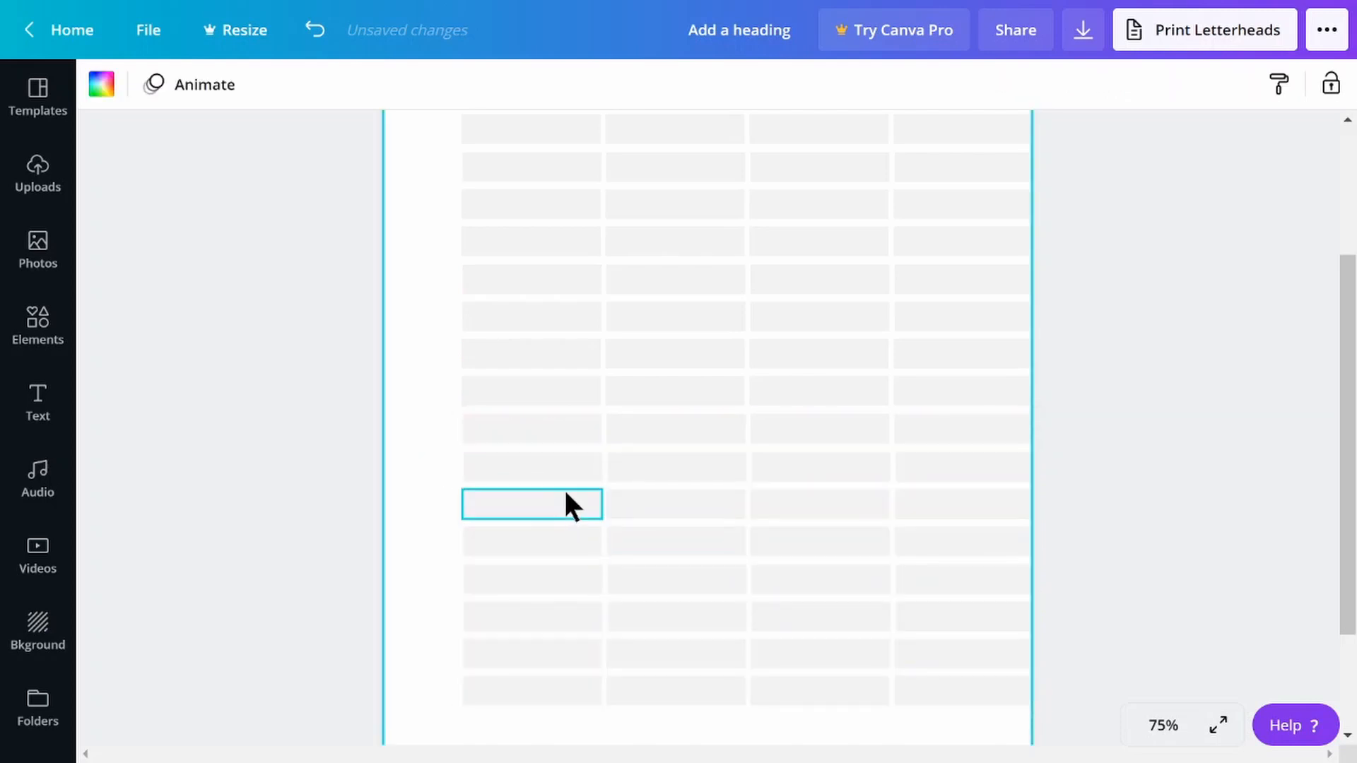
- Add a heading text box to the page and make it read INCOME in capitals
scroll(567, 505, up, 3)
click(47, 397)
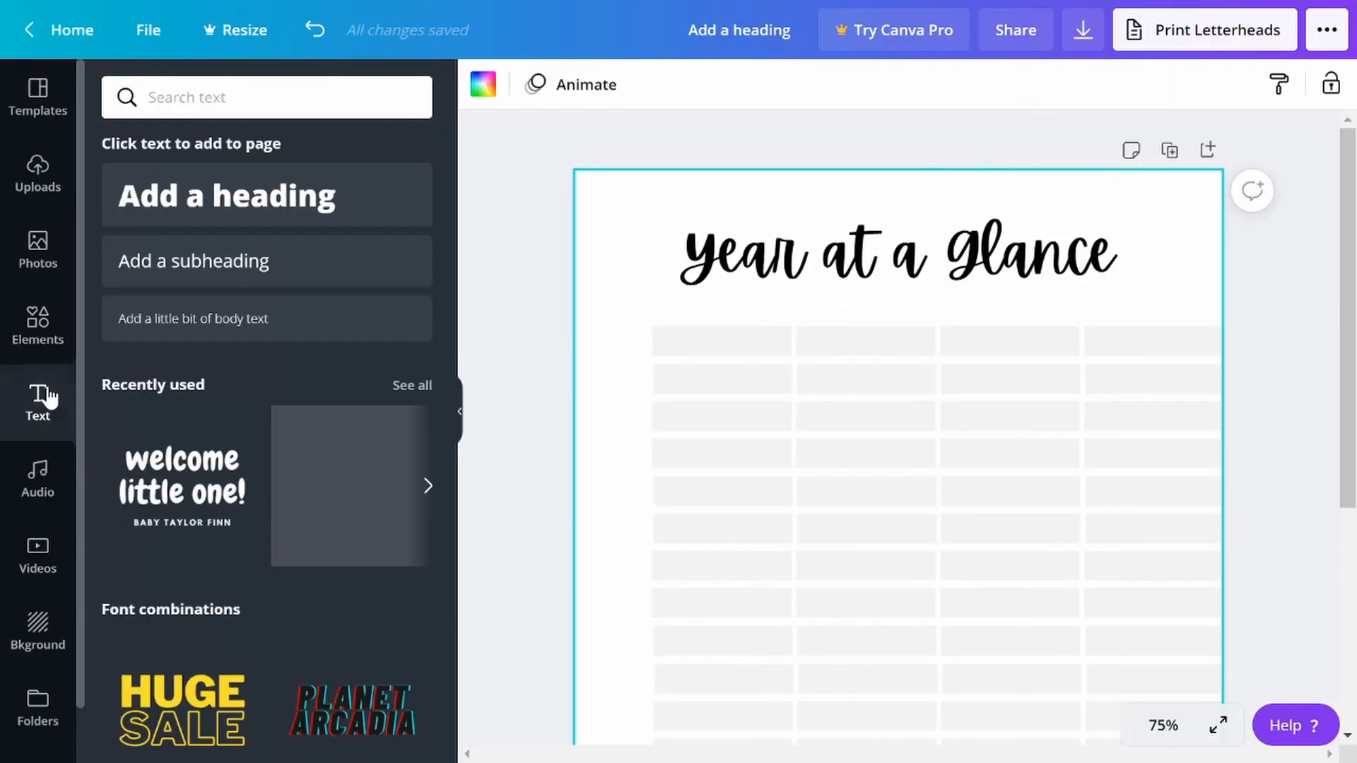
click(242, 205)
click(459, 404)
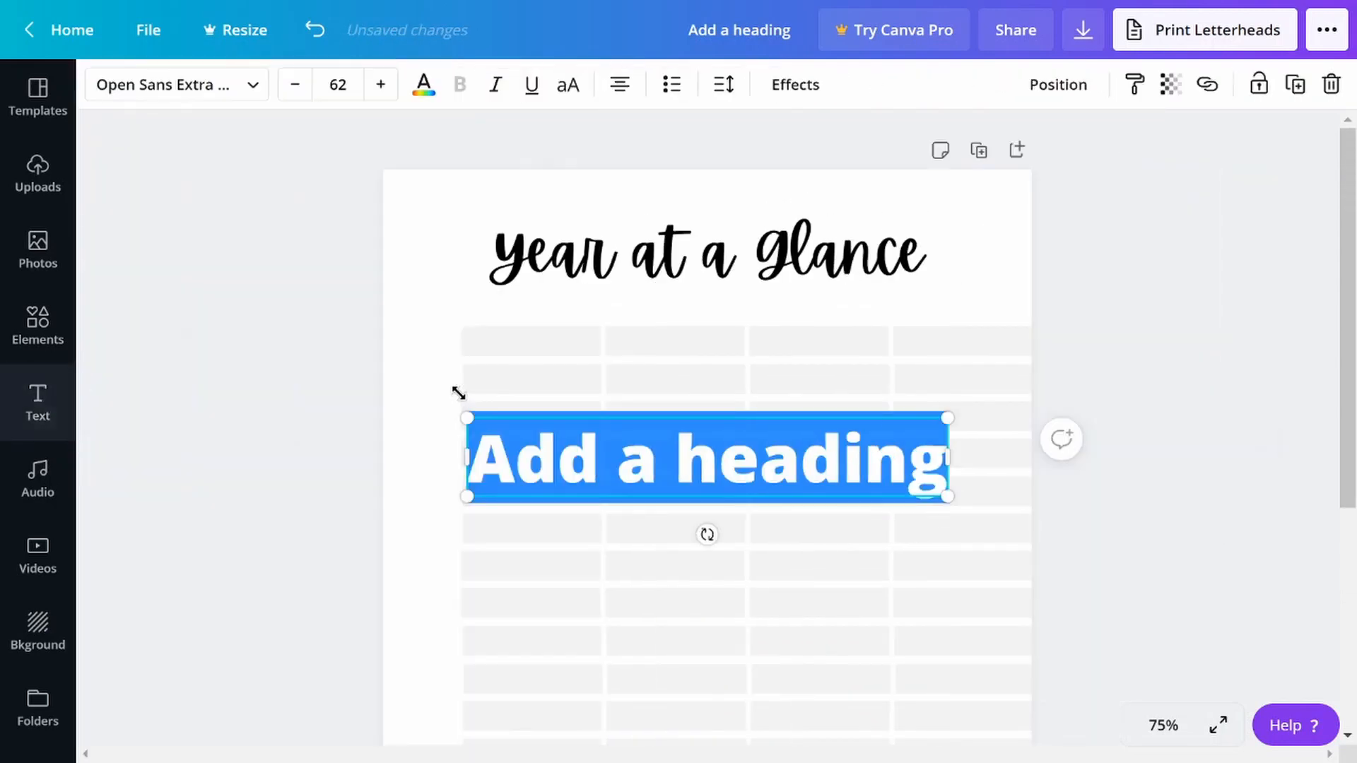
click(598, 481)
key(ctrl+a)
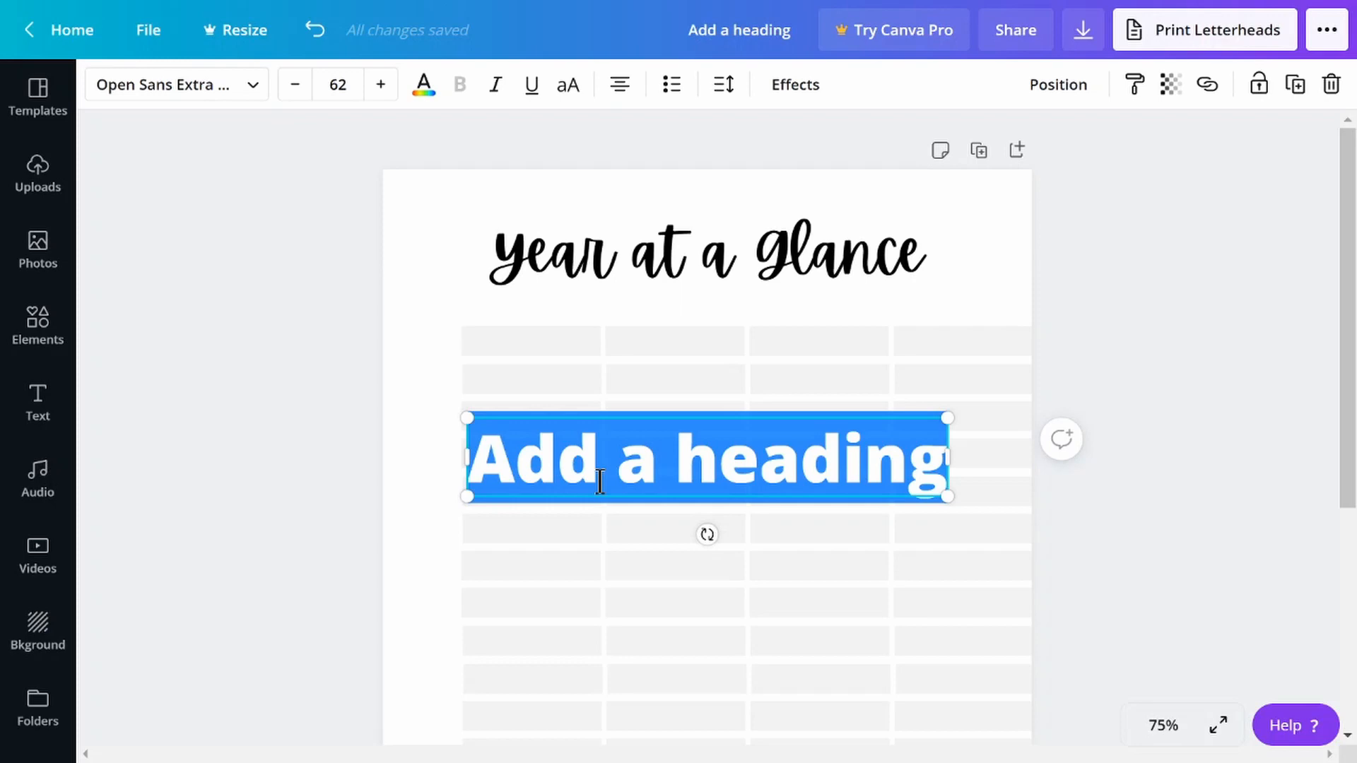
text(income)
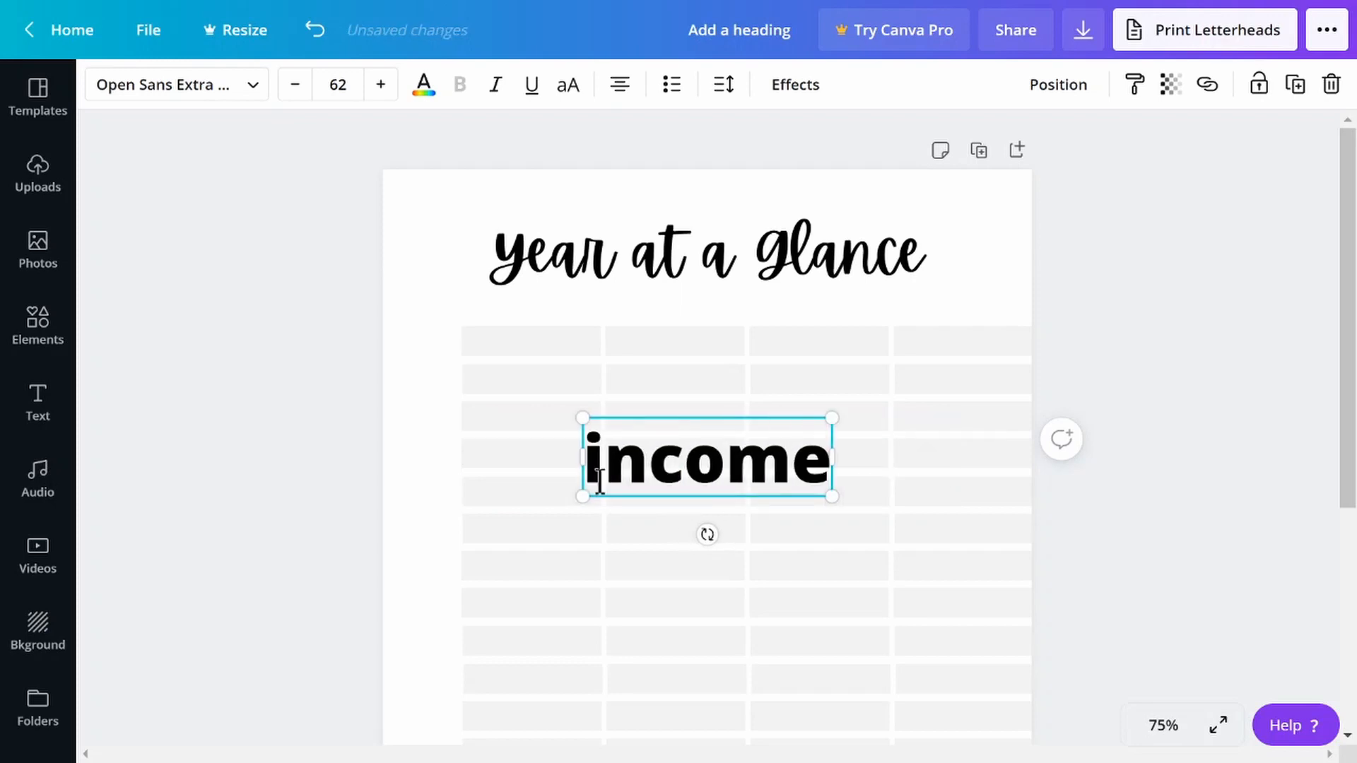
key(BackSpace)
key(BackSpace)
key(BackSpace)
key(BackSpace)
key(BackSpace)
key(BackSpace)
text(INCOME)
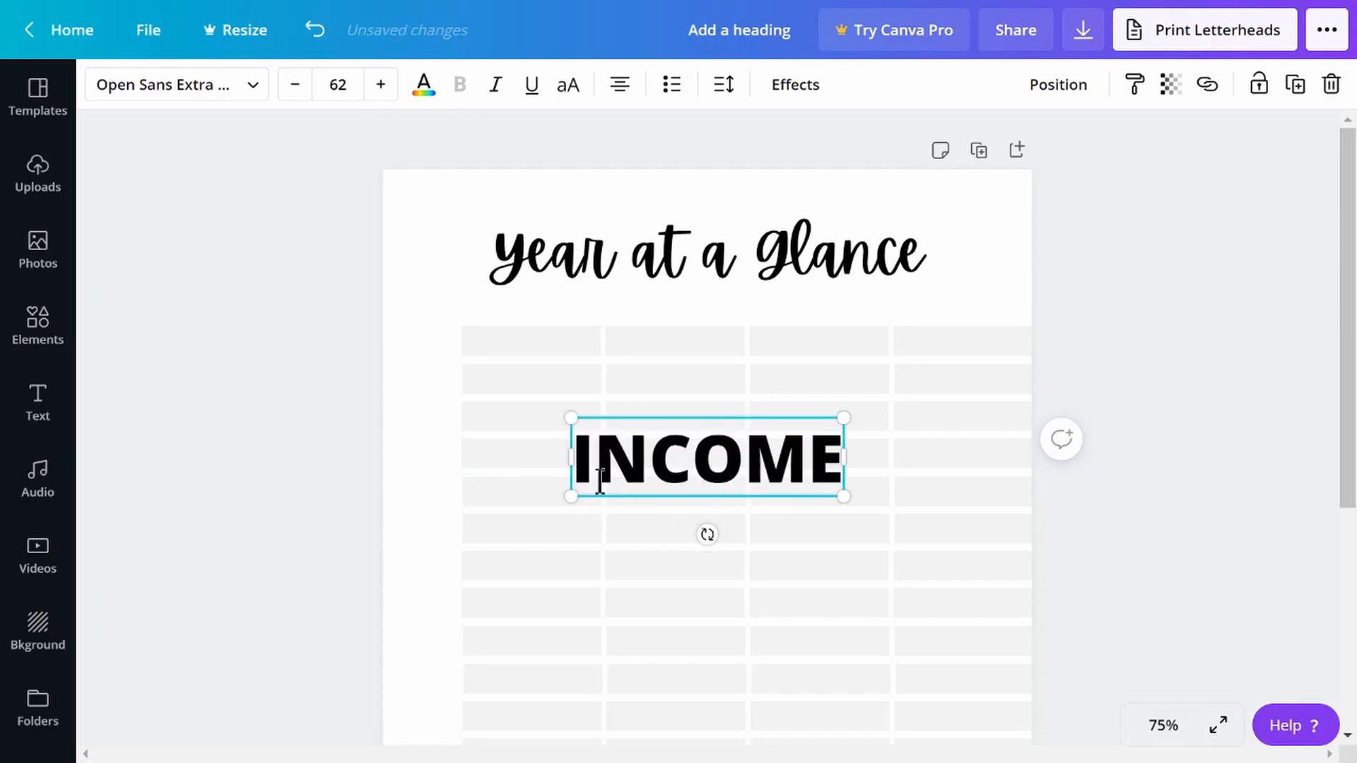
- Shrink the INCOME text to about size 23.7 and place it on the first bar of the top row
drag(854, 410, 707, 463)
drag(571, 458, 466, 329)
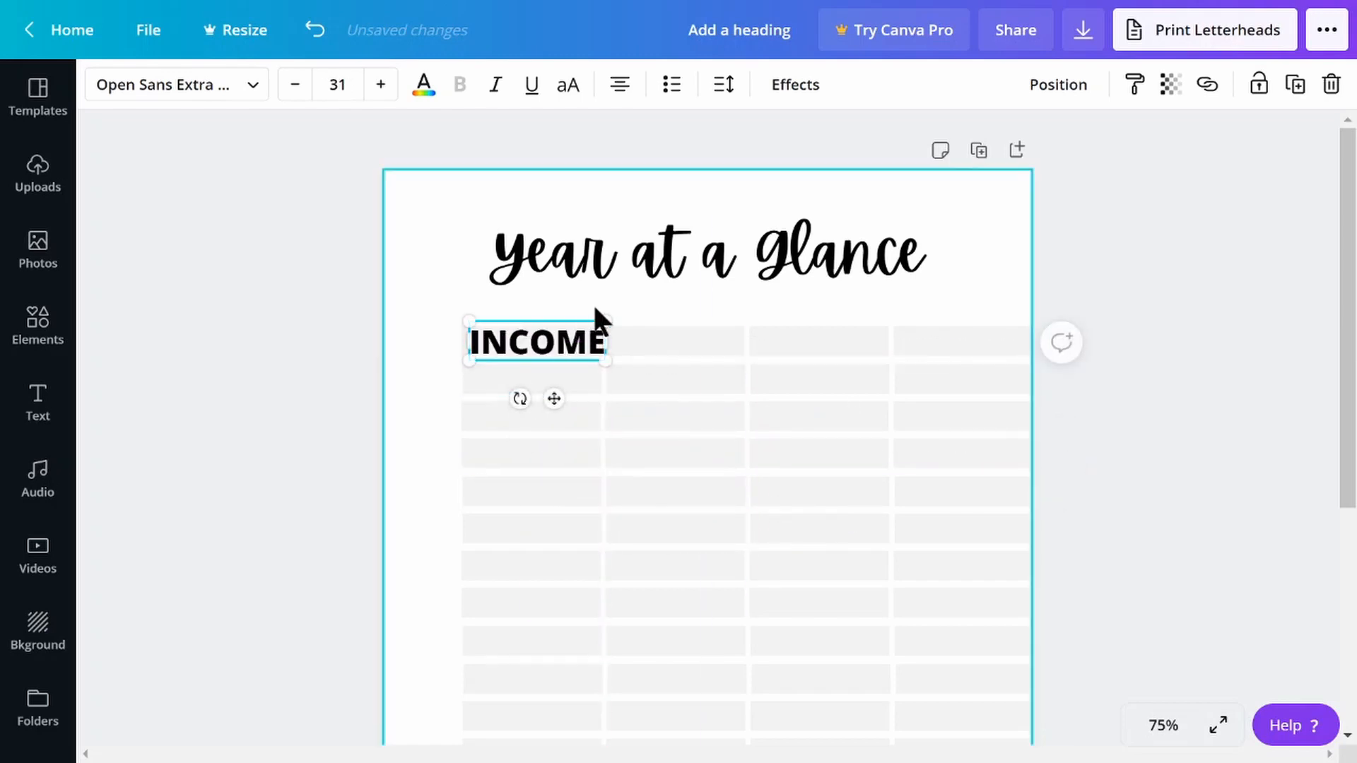
drag(602, 328, 571, 326)
drag(546, 390, 560, 386)
- Scale the whole grid of bars together with the INCOME label to about 7 by 7.2 so it fits on the page
click(1164, 726)
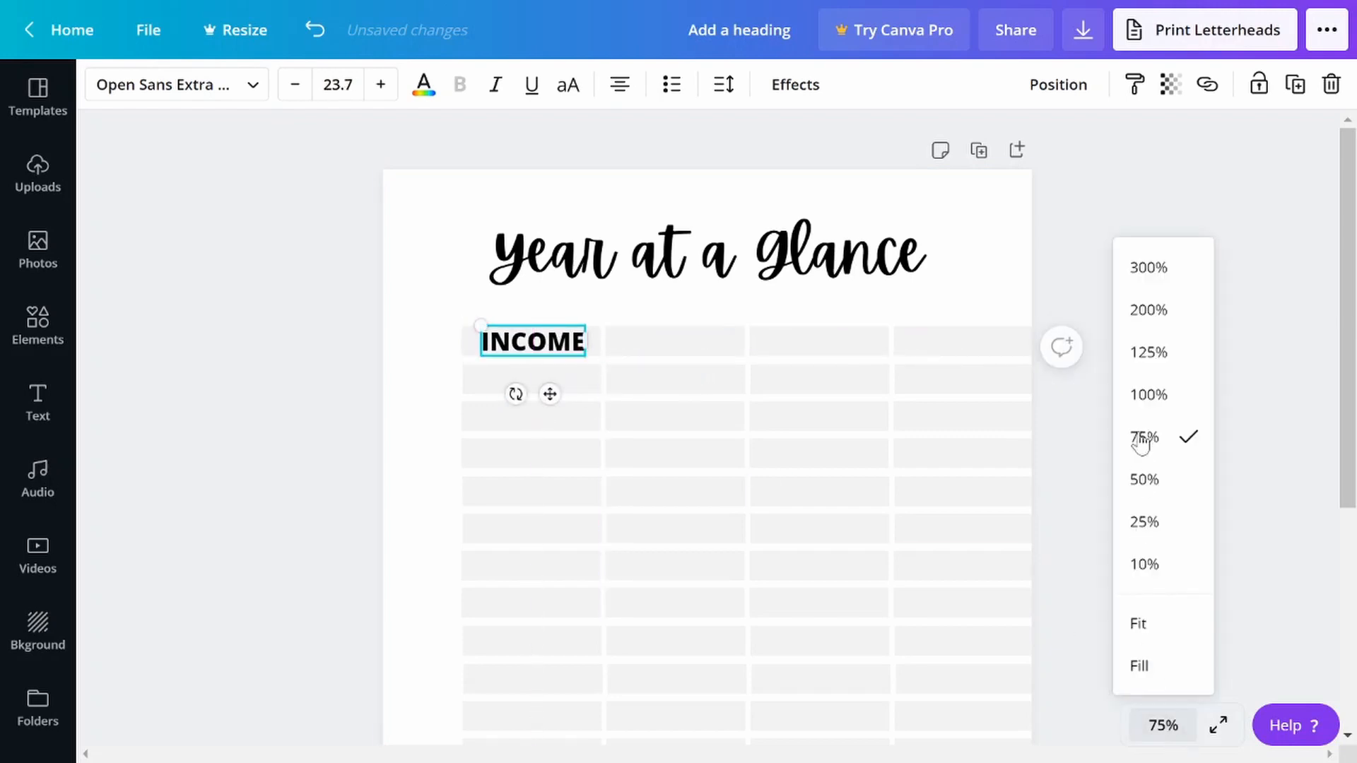
click(1145, 522)
drag(776, 465, 600, 314)
drag(802, 510, 881, 460)
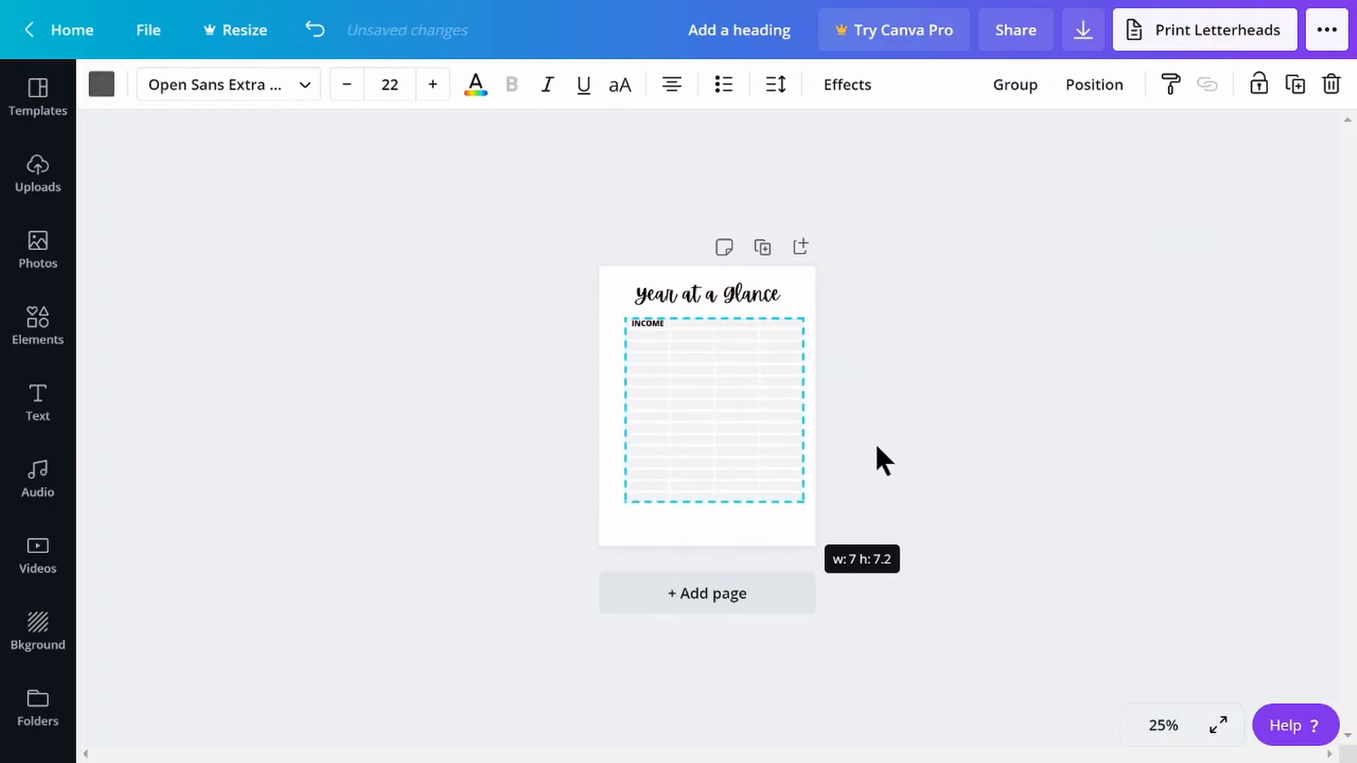
click(1169, 728)
click(1148, 394)
scroll(434, 426, up, 5)
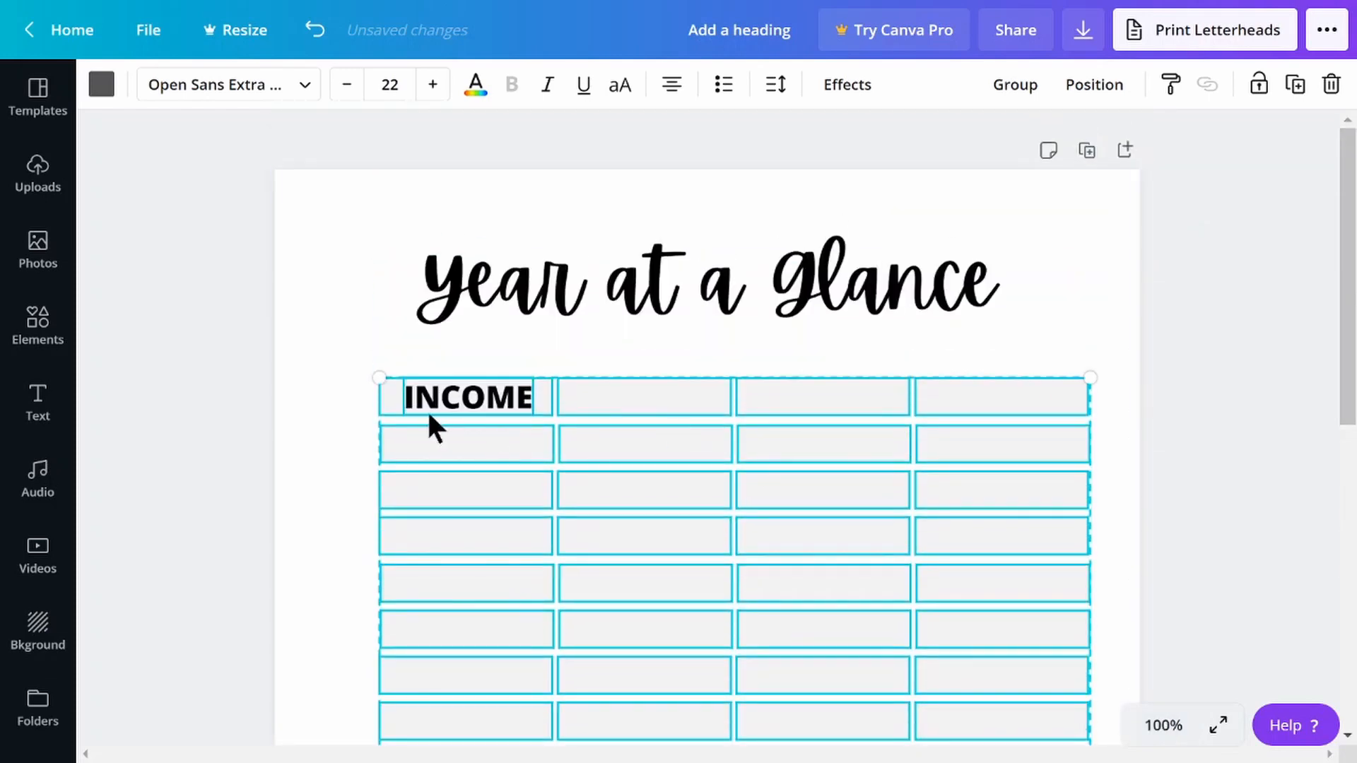
- Reduce the text size of the INCOME label alone to 20
key(Escape)
click(294, 85)
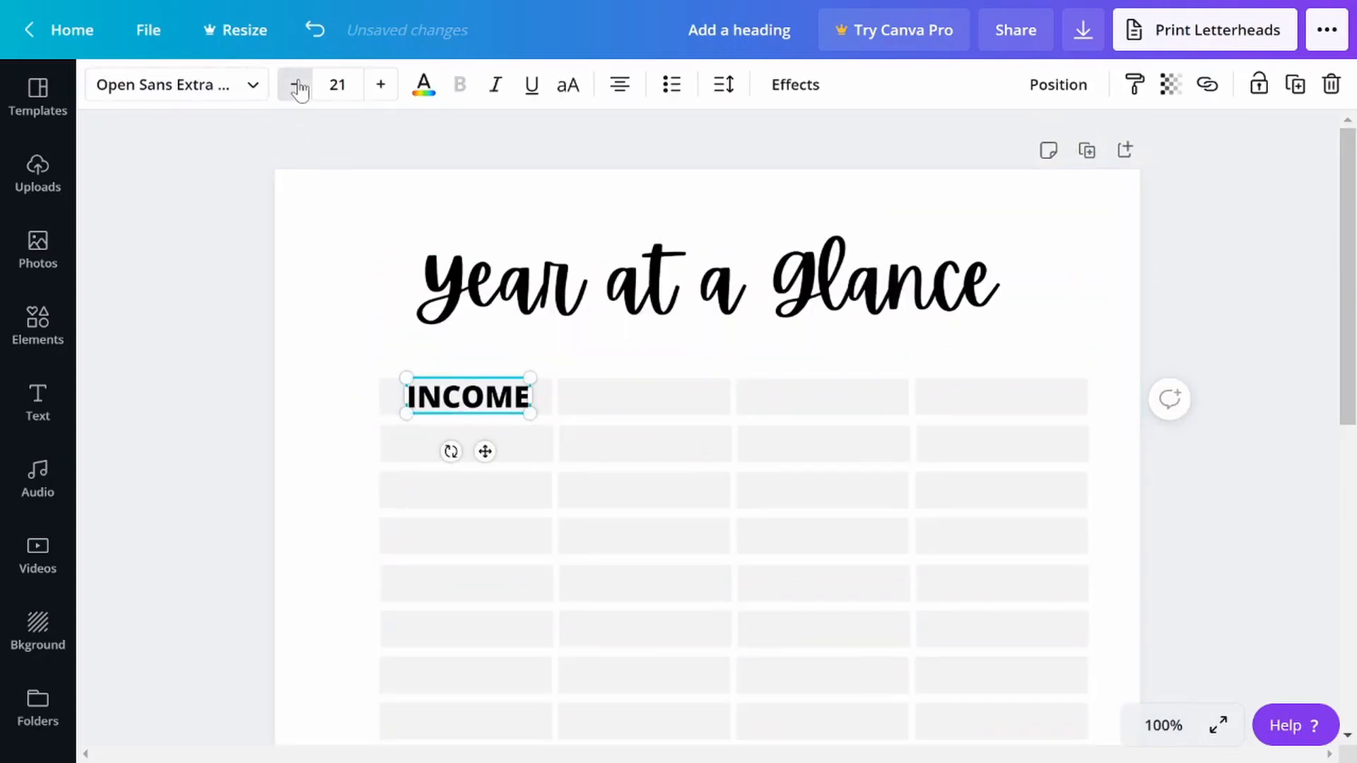
click(295, 85)
- Duplicate the INCOME label onto the second bar of the top row and change the copy to EXPENSES
drag(488, 446, 661, 452)
click(509, 378)
click(509, 382)
key(ctrl+d)
double_click(657, 391)
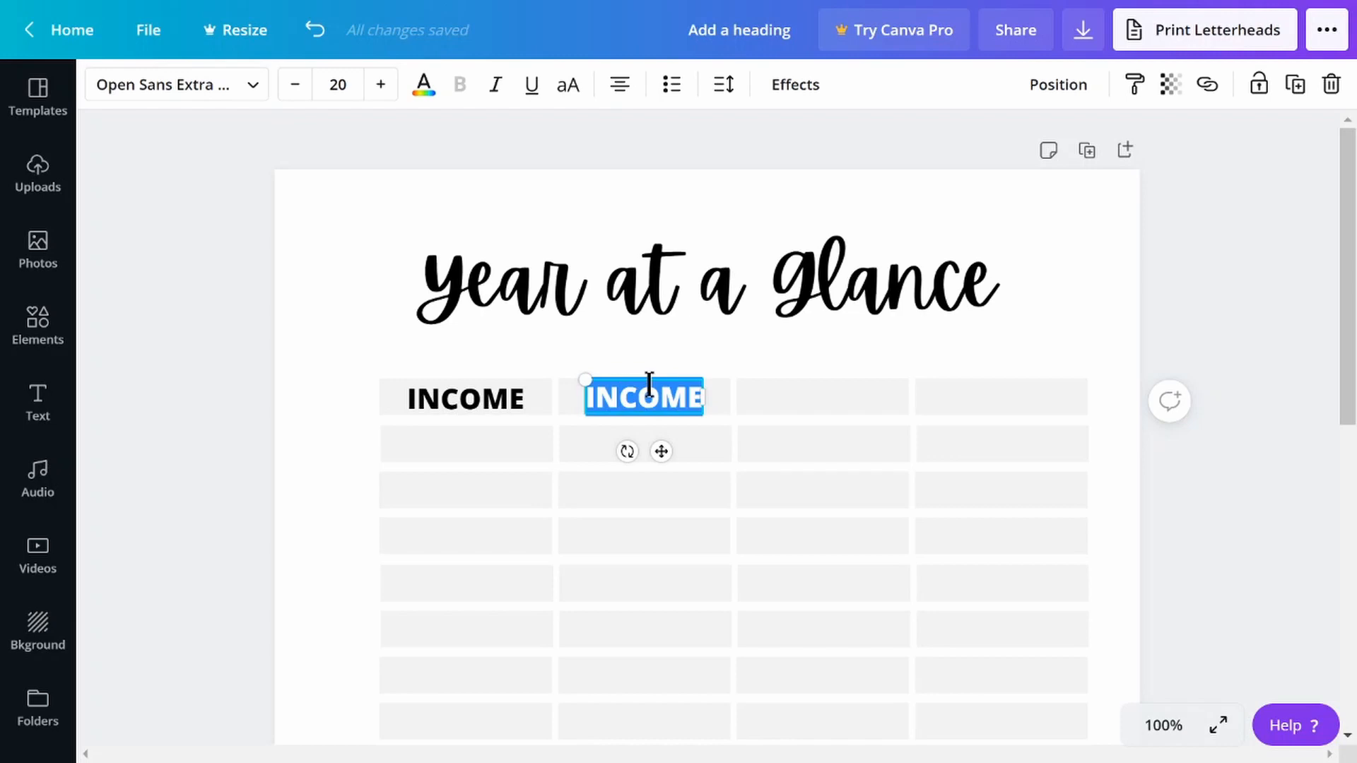
text(EXPENSES)
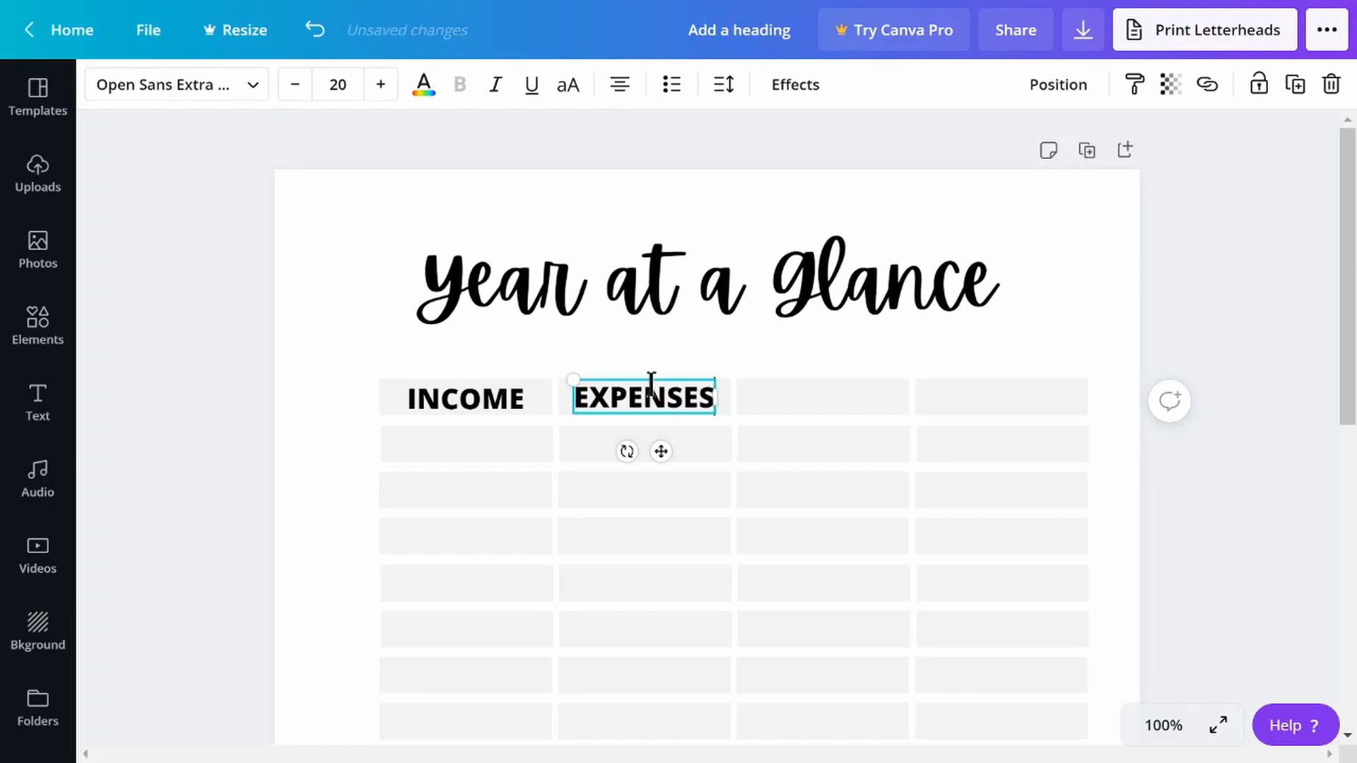
click(687, 359)
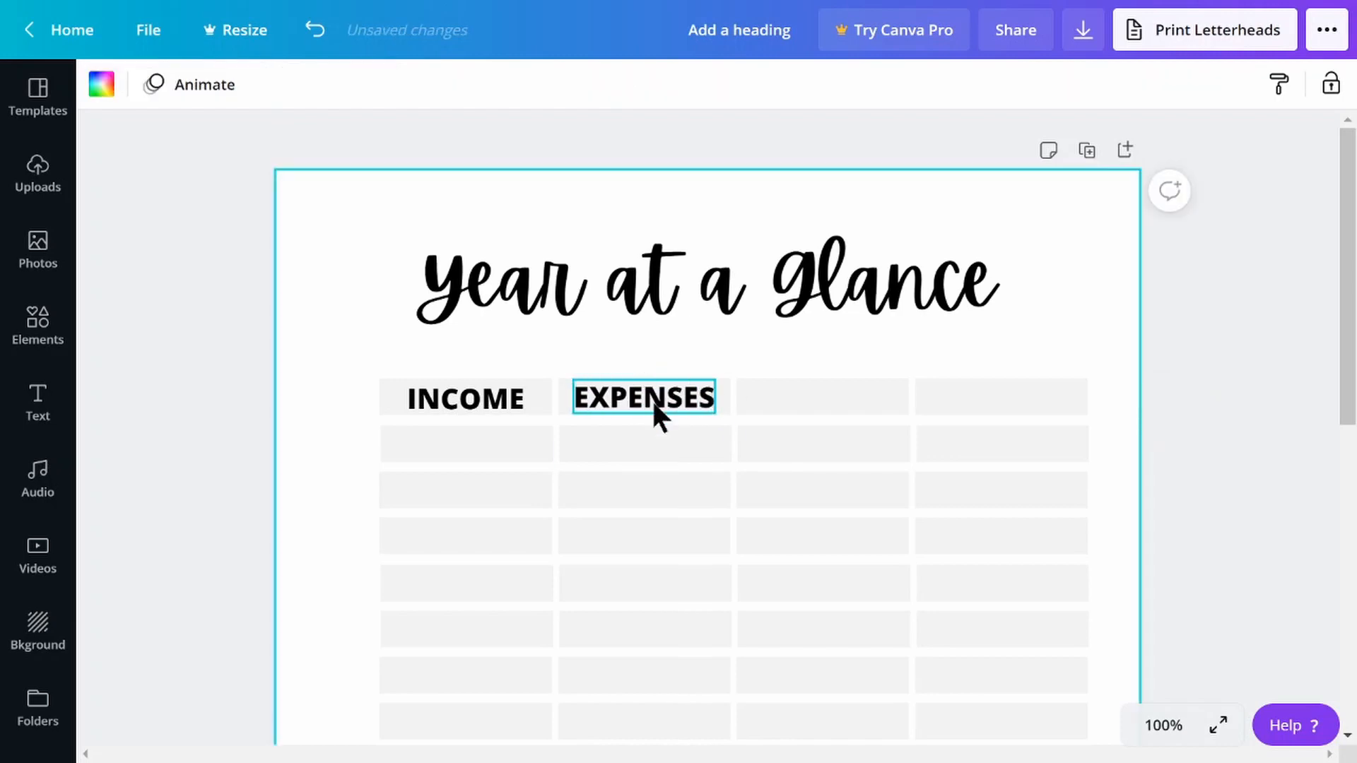
- Duplicate the EXPENSES label onto the third bar of the top row and change the copy to SAVINGS
click(651, 401)
key(ctrl+d)
drag(687, 476, 840, 451)
double_click(816, 400)
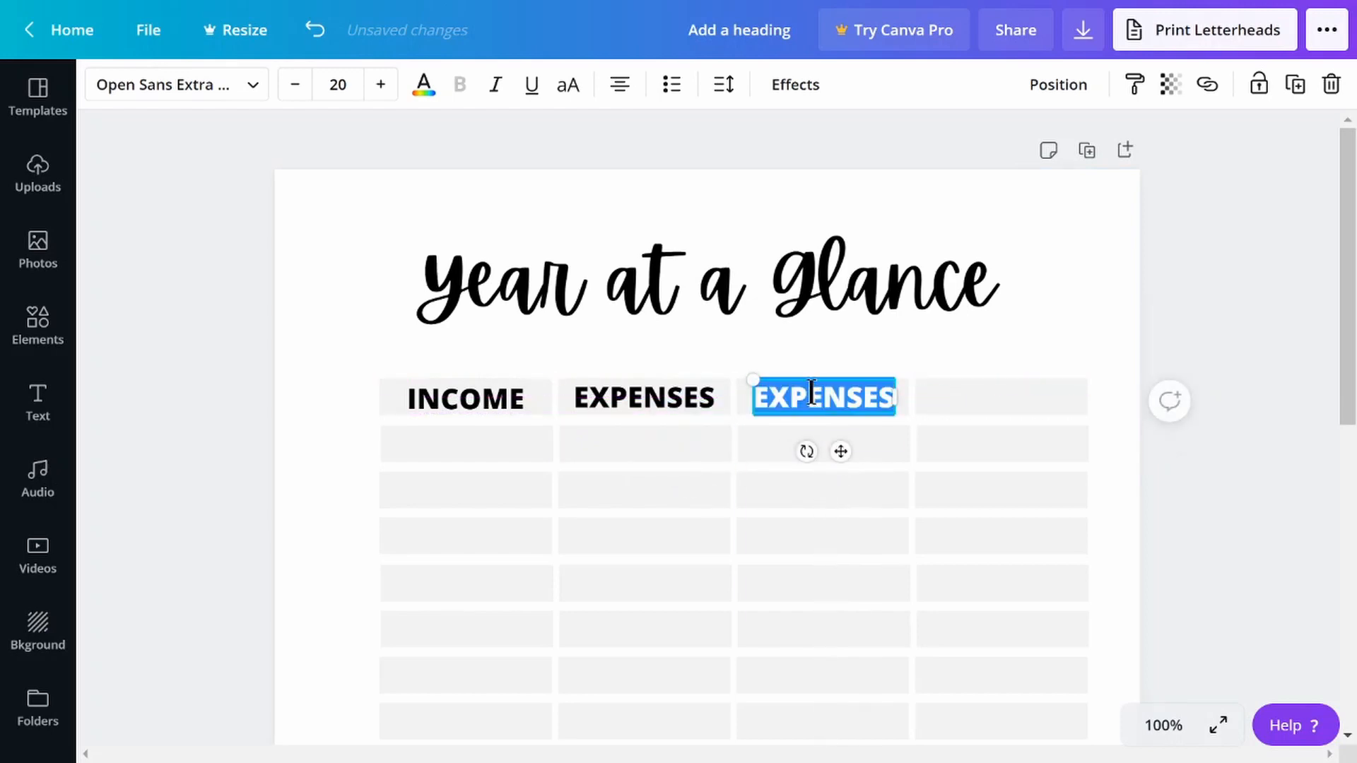
text(SAVINGS)
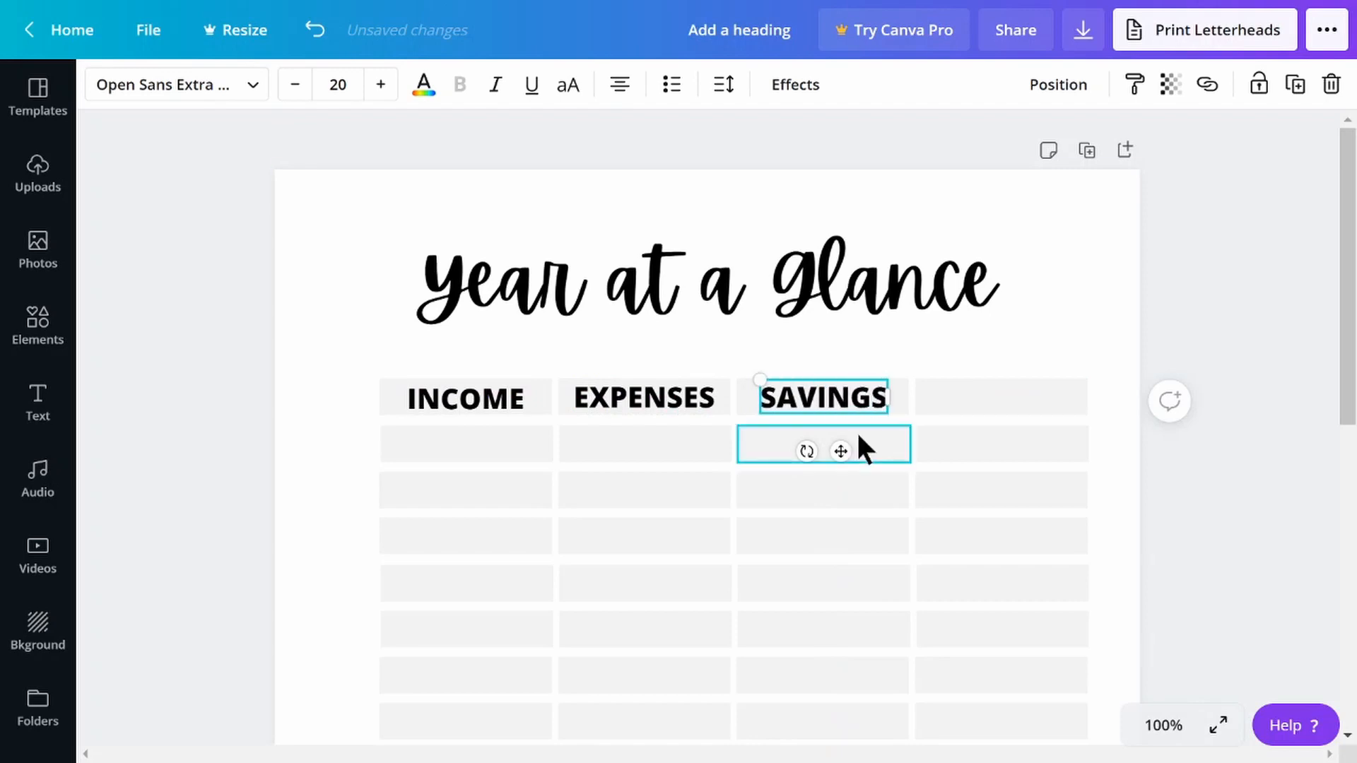
click(894, 318)
- Copy the SAVINGS label onto the fourth bar of the top row and change the copy to DEBT PAID
click(869, 396)
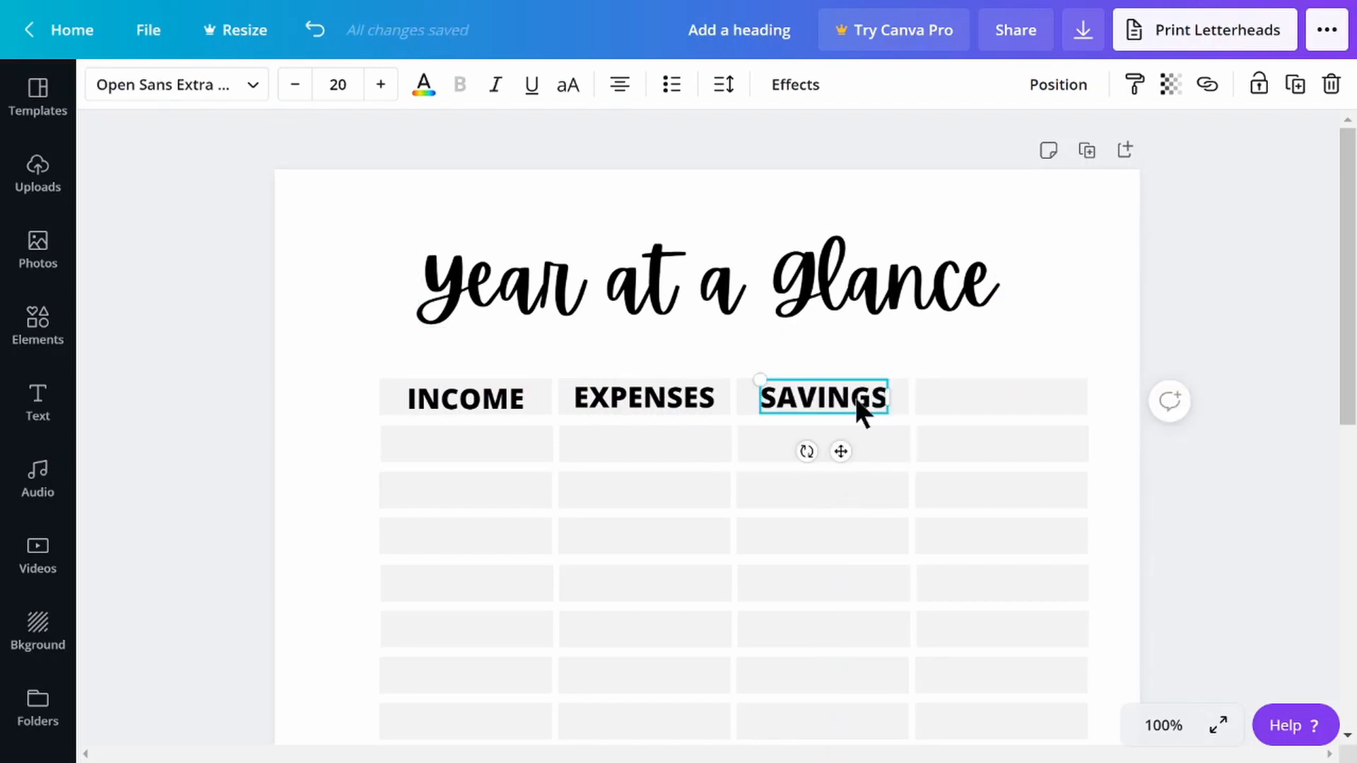
key(ctrl+c)
key(ctrl+v)
drag(861, 470, 1027, 450)
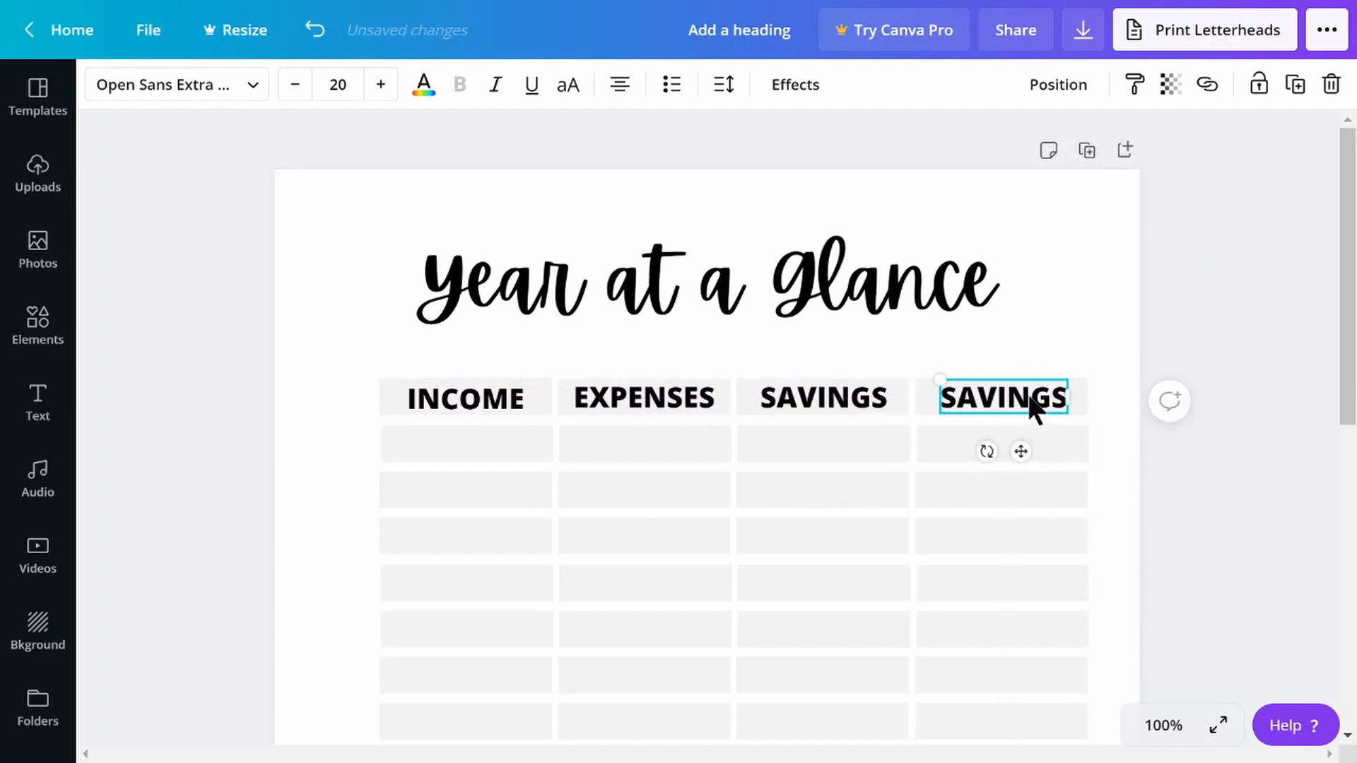
double_click(1030, 396)
text(DEBT A)
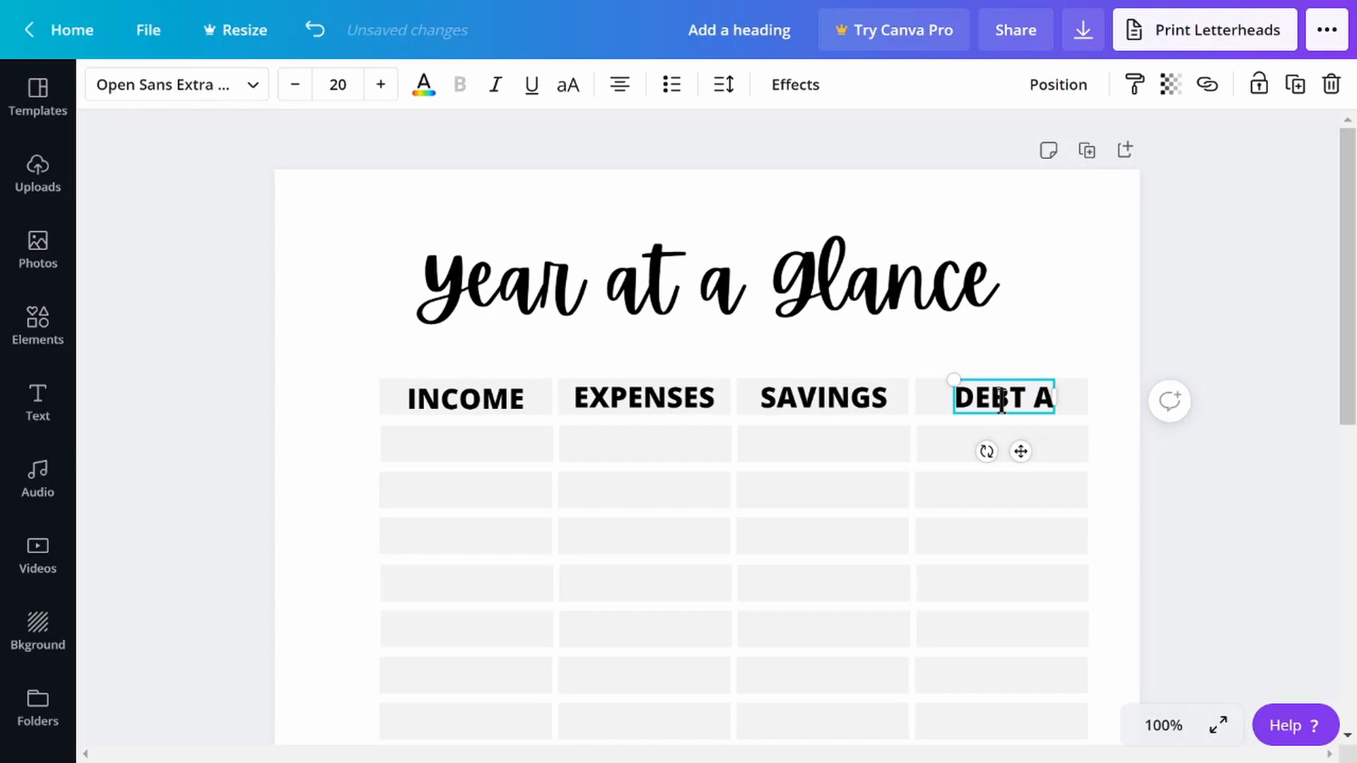
key(BackSpace)
text(PAID)
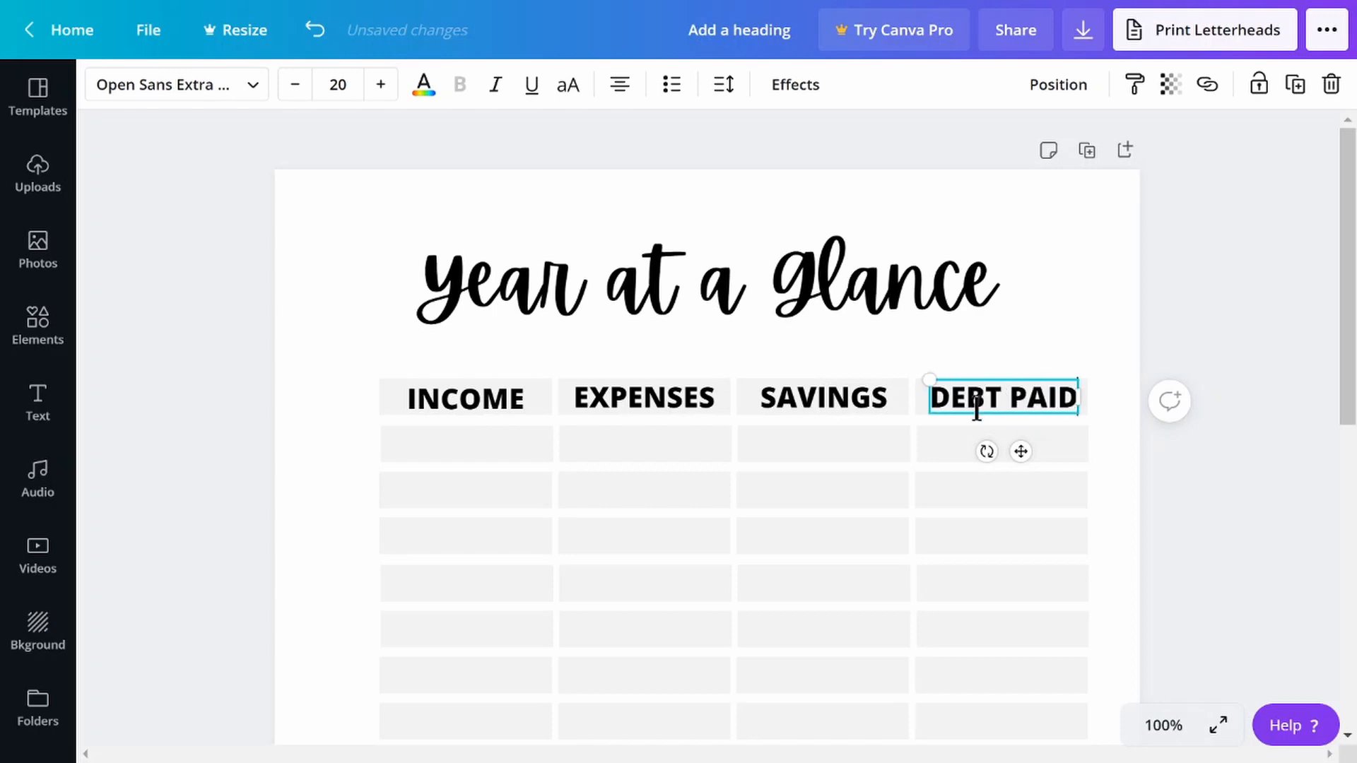
- Place a copy of the INCOME label in the margin beside the second row and change its text to JAN
click(428, 408)
drag(482, 453, 365, 486)
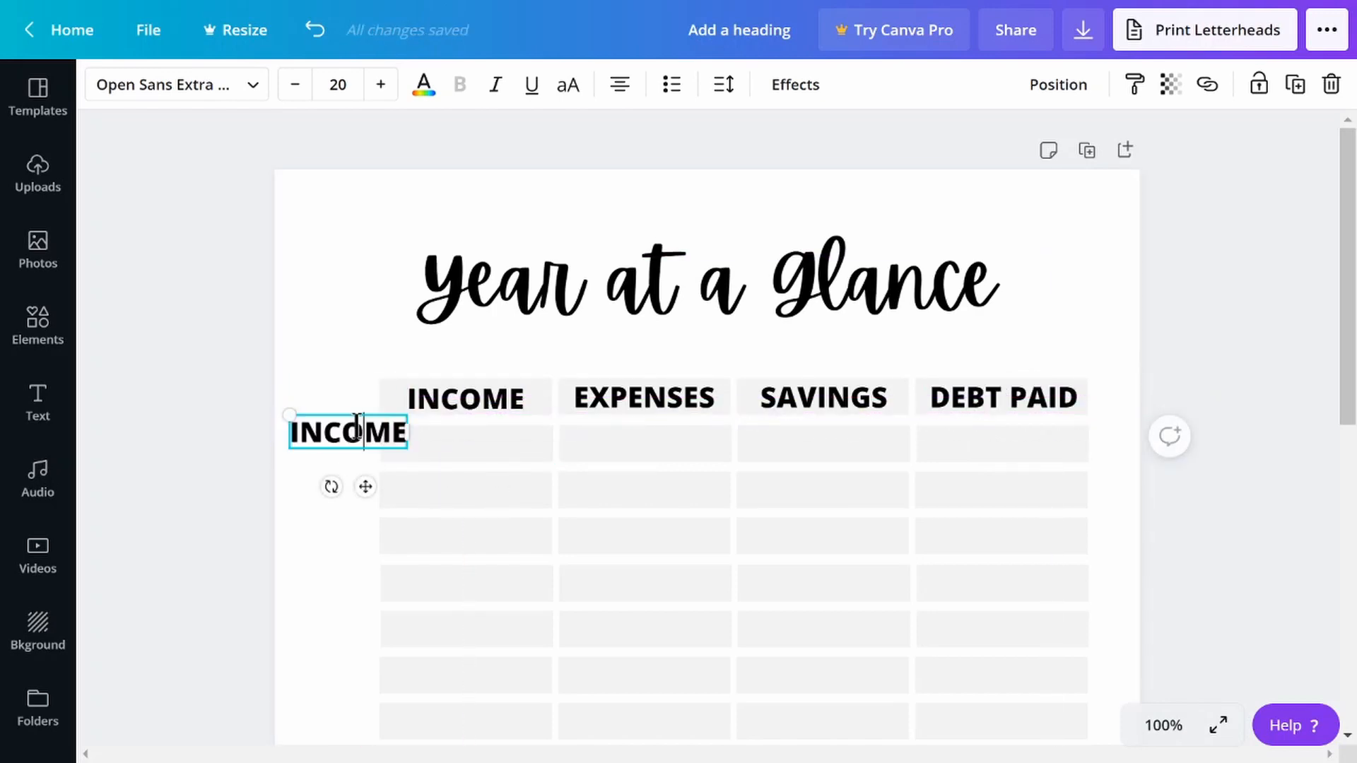
text(JAN)
key(BackSpace)
key(BackSpace)
key(BackSpace)
key(BackSpace)
key(BackSpace)
key(BackSpace)
key(BackSpace)
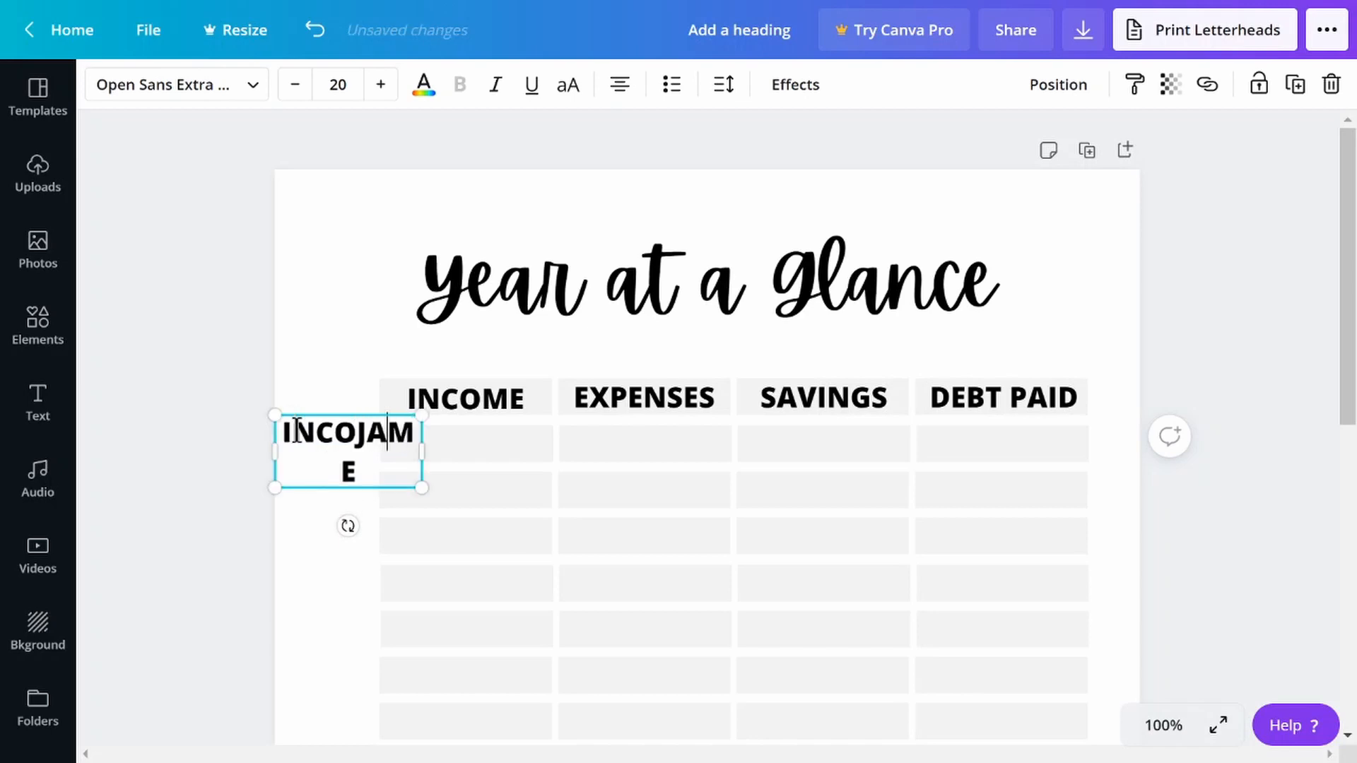
key(Delete)
key(Delete)
text(JAN)
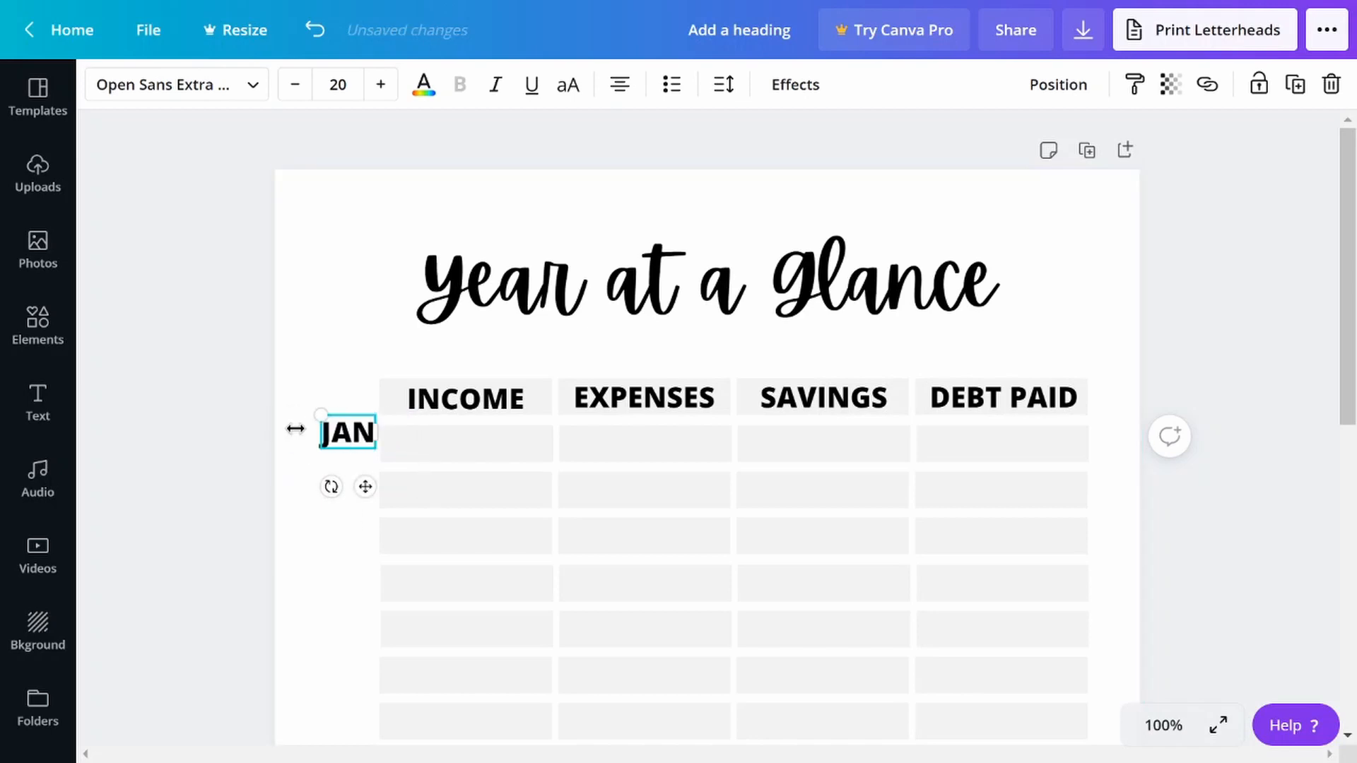
- Set the JAN label's text size to 18 and align it vertically with the second row of bars
drag(364, 485, 363, 495)
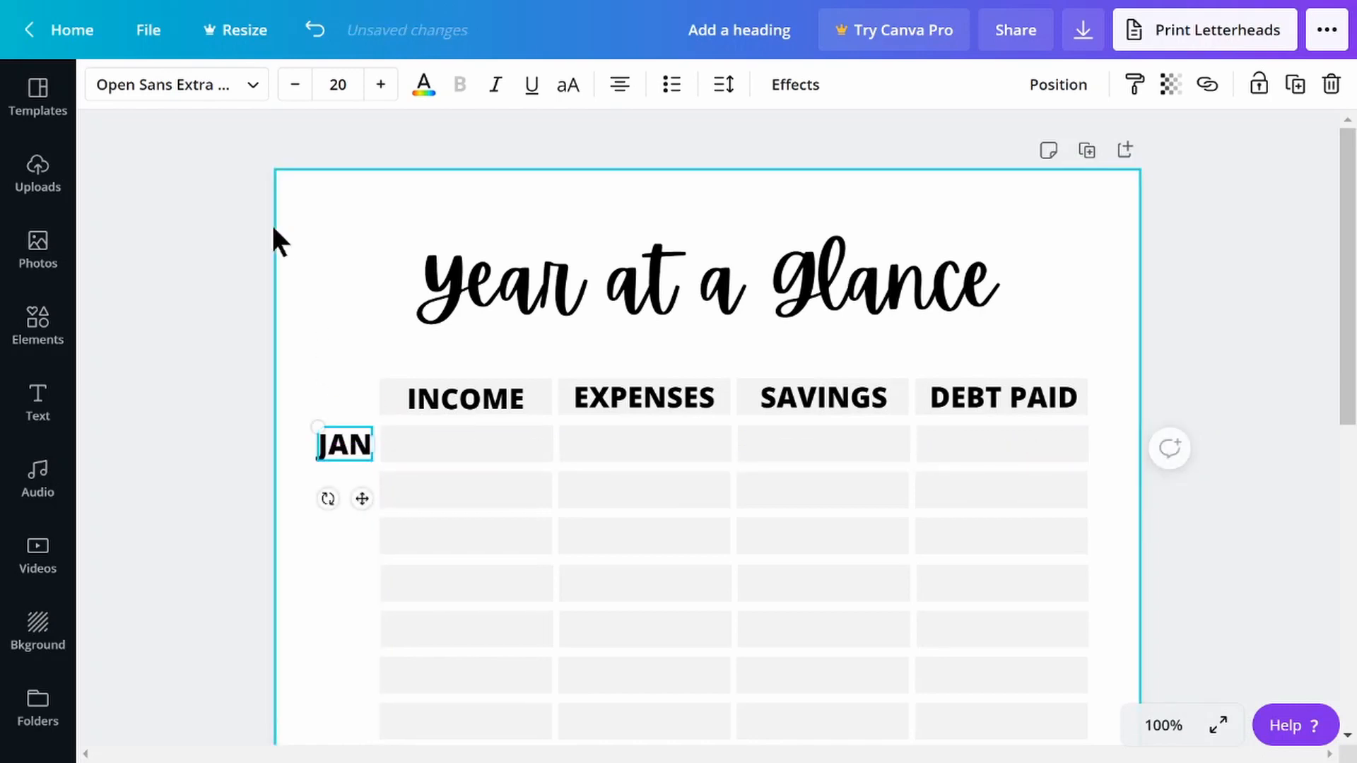
click(304, 87)
click(299, 87)
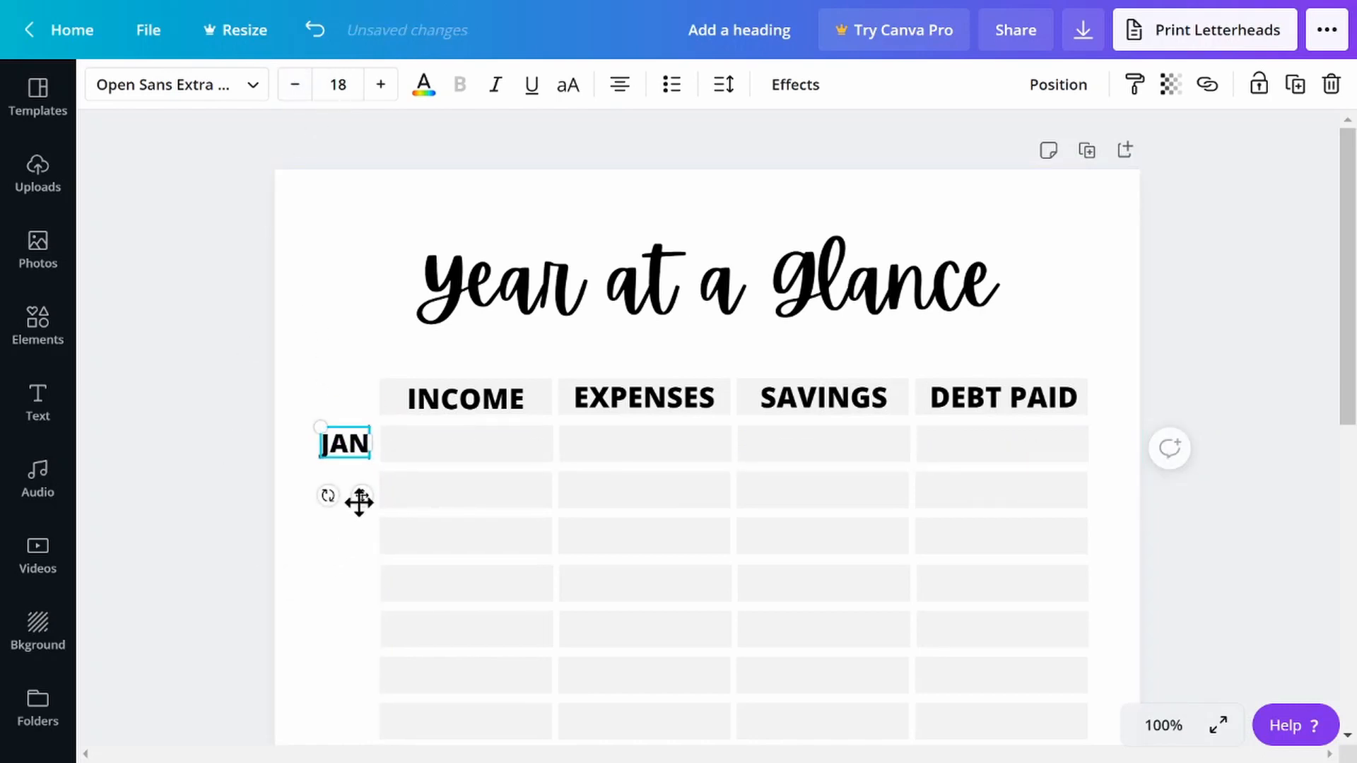
drag(358, 502, 359, 502)
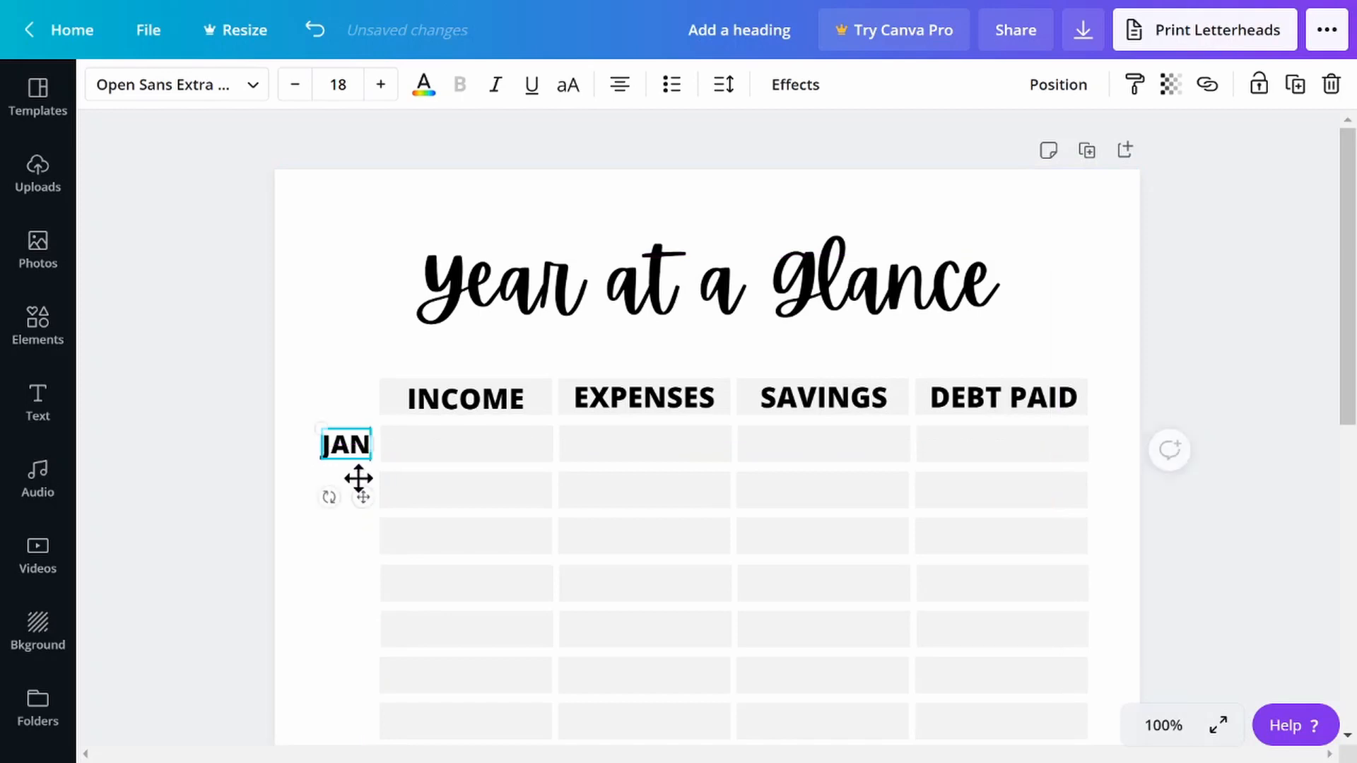
click(375, 367)
- Duplicate the JAN label beside the third row of bars, change its text to FEB and align it under JAN
click(351, 457)
key(ctrl+d)
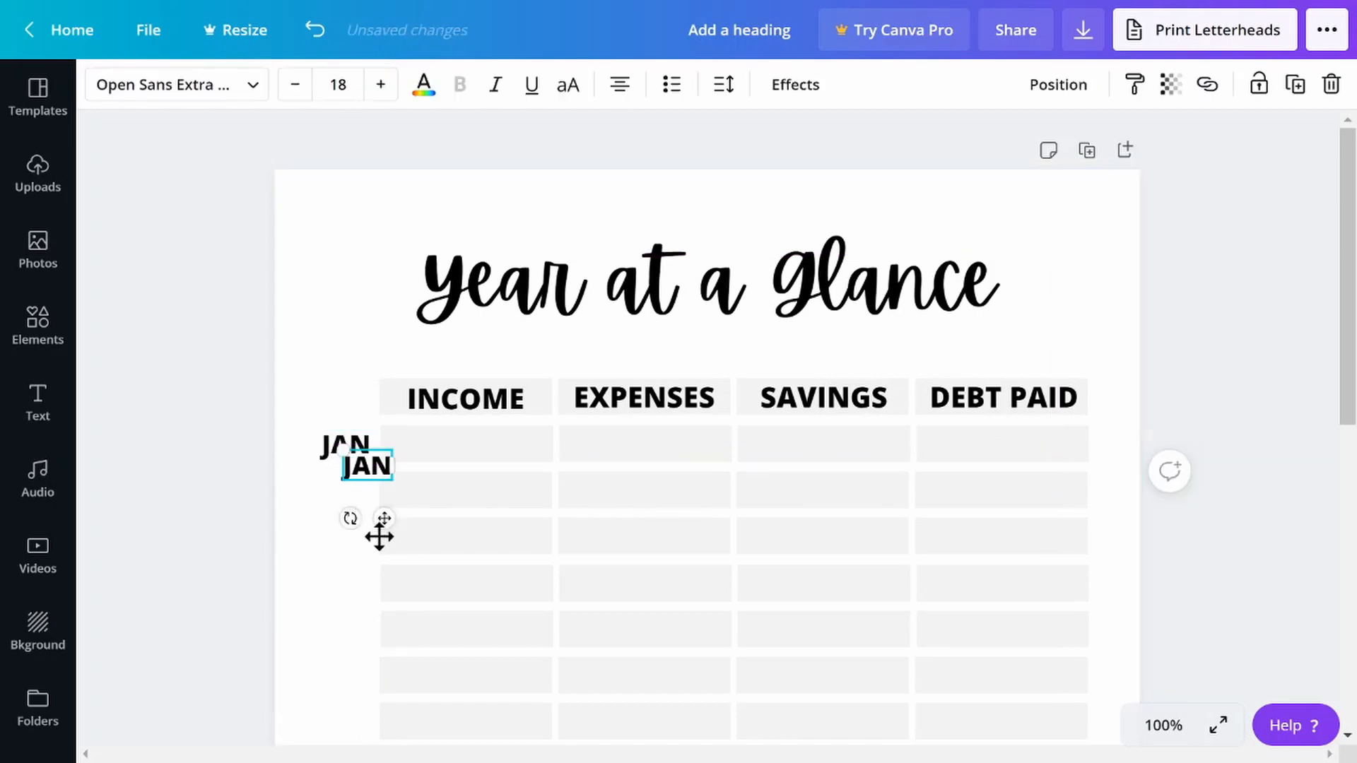
drag(379, 537, 361, 562)
click(351, 489)
text(F)
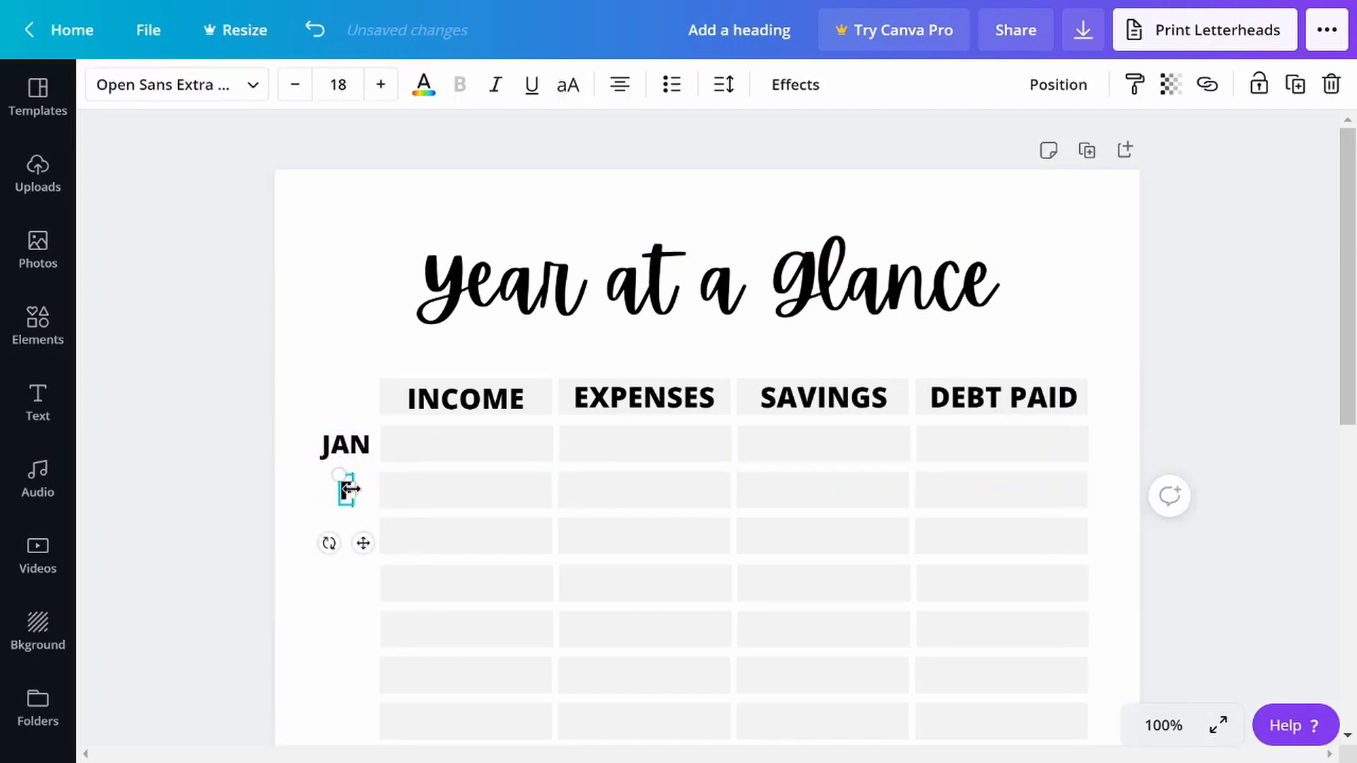
text(EB)
click(342, 355)
click(344, 498)
drag(338, 491, 335, 492)
- Duplicate the JAN and FEB labels together beside the next two rows and change the copies to MAR and APR
shift+click(352, 438)
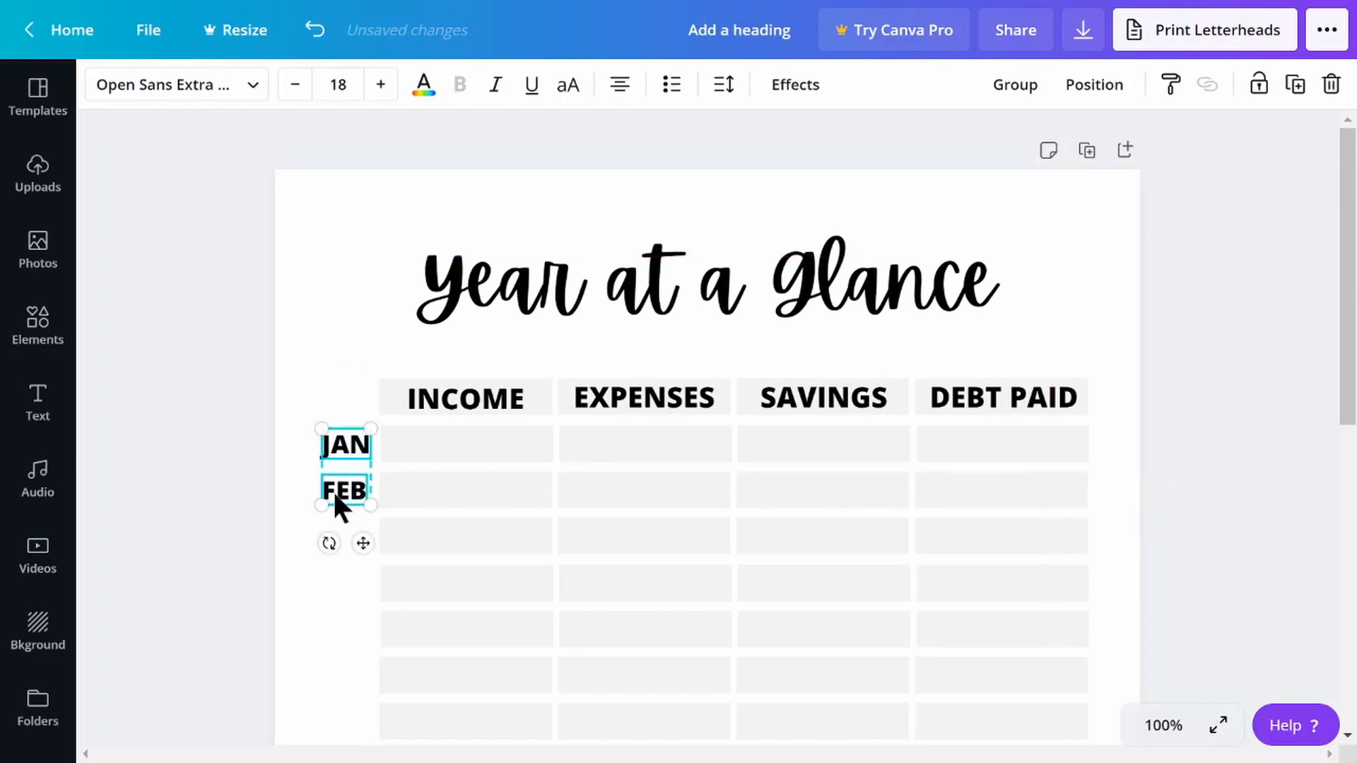
key(ctrl+d)
drag(362, 559, 366, 638)
click(340, 372)
double_click(332, 535)
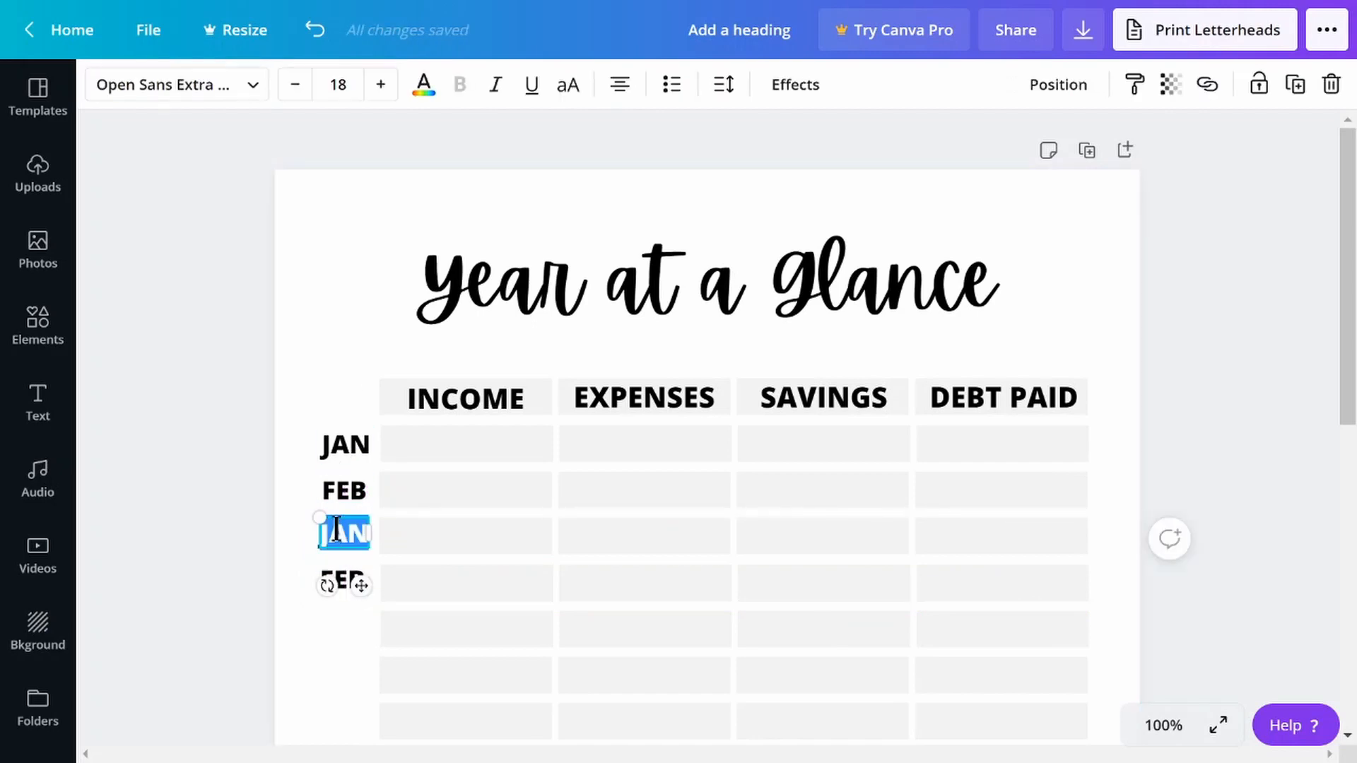
text(MAR)
scroll(348, 348, down, 5)
click(340, 263)
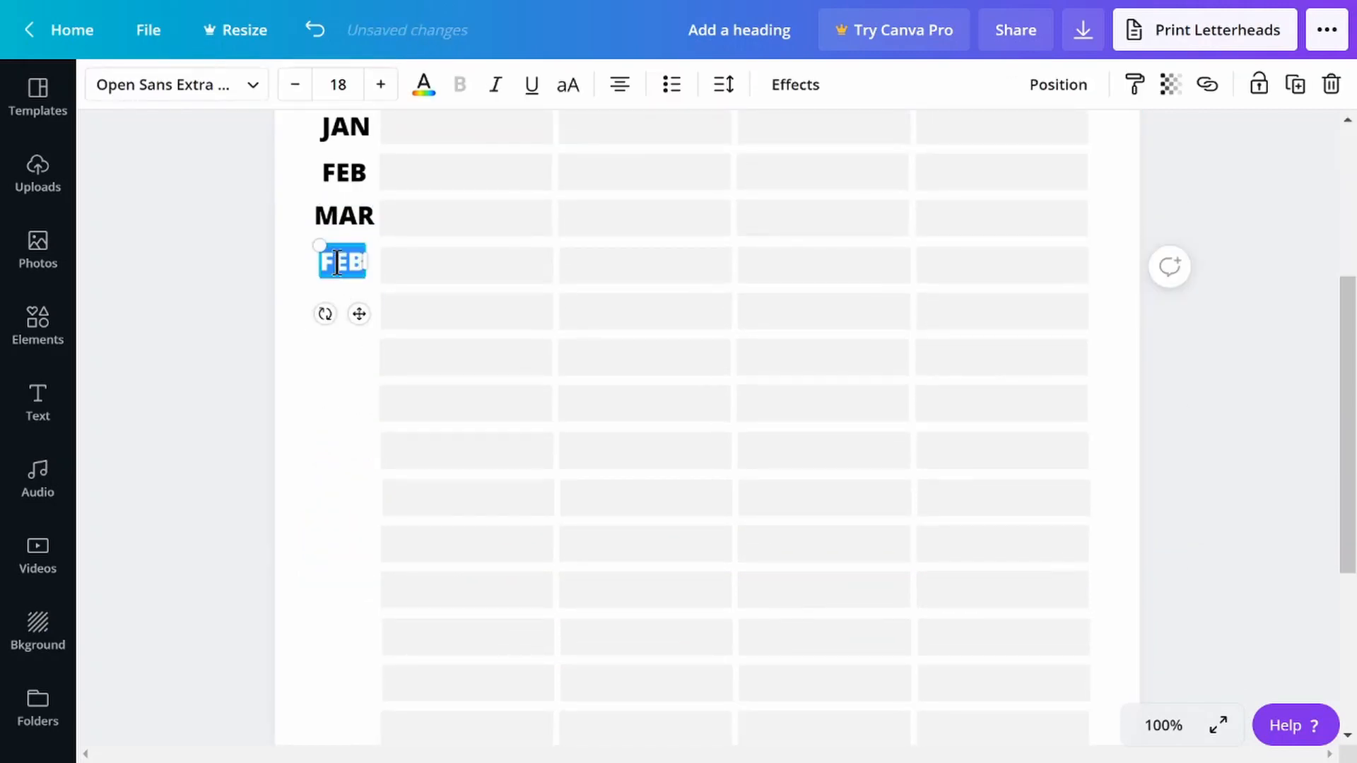
text(APR)
- Duplicate the four month labels JAN to APR as a block beside the next four rows
click(351, 353)
scroll(327, 393, up, 3)
drag(326, 393, 352, 267)
key(ctrl+d)
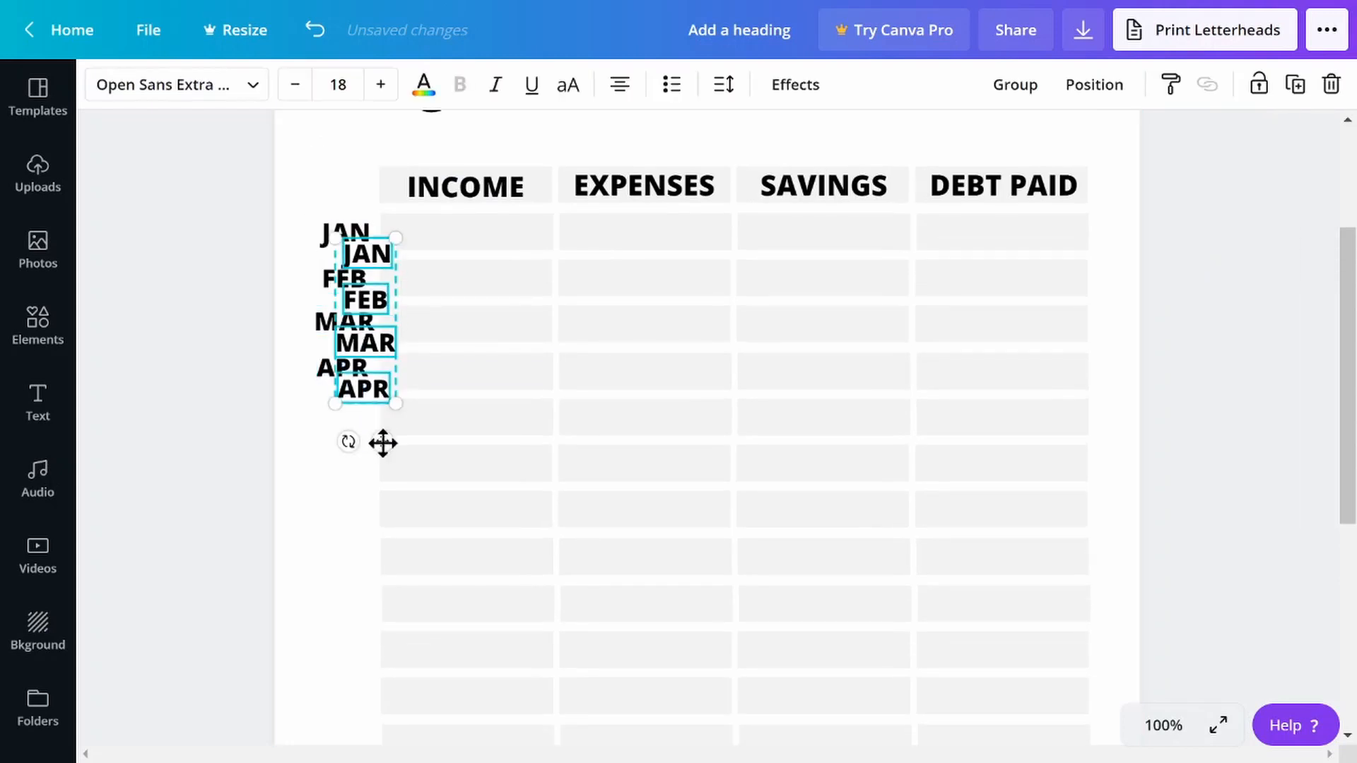
drag(383, 443, 357, 605)
- Change the text of the four copied month labels below APR to MAY, JUN, JUL and AUG
double_click(346, 412)
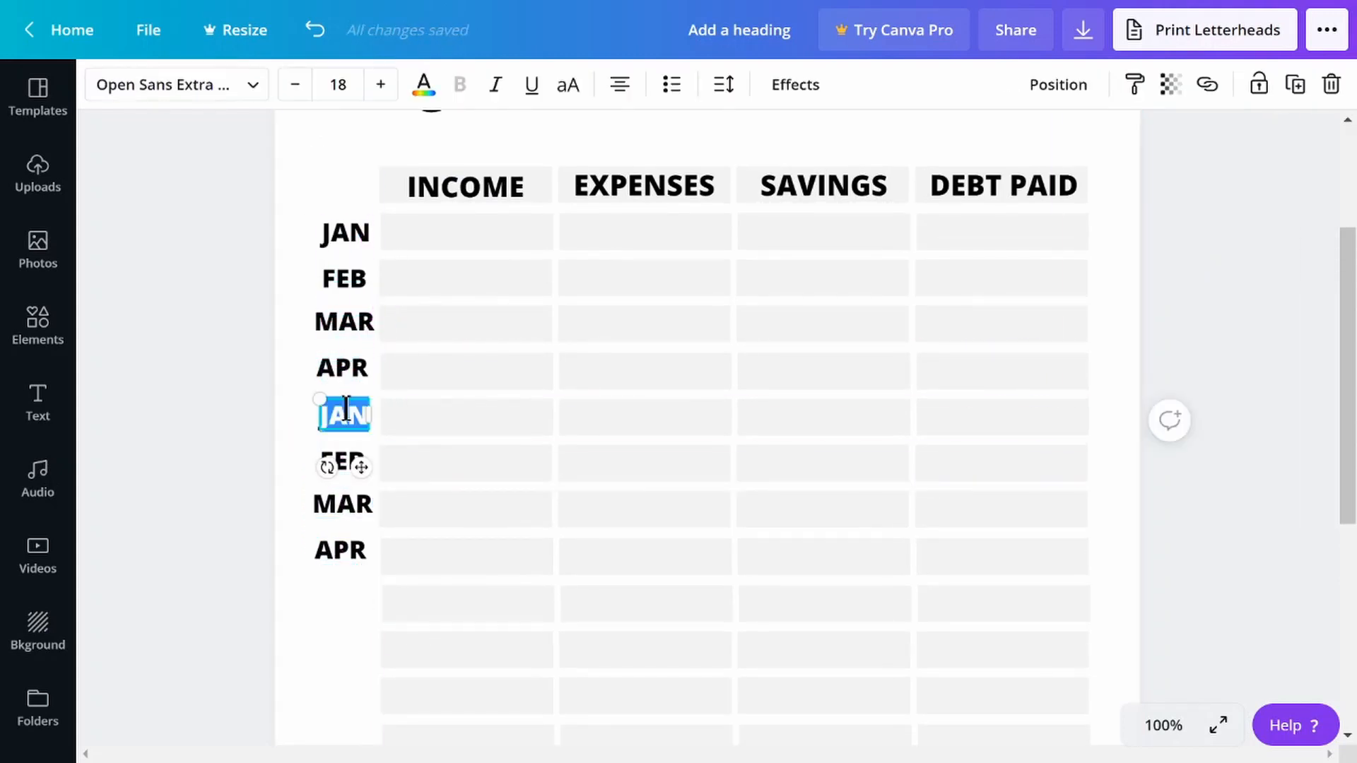
text(MAY)
double_click(344, 456)
text(JUN)
double_click(344, 503)
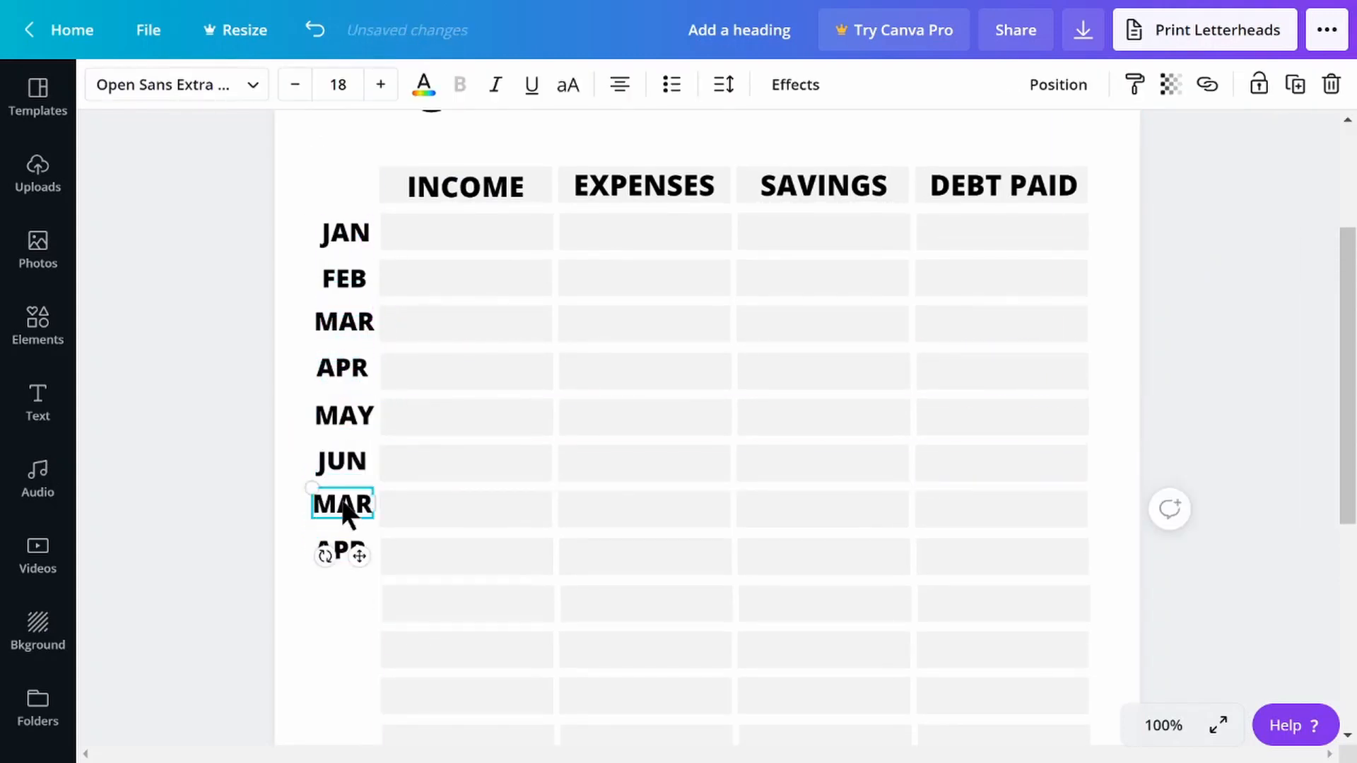
text(JUL)
double_click(344, 551)
text(AUG)
- Duplicate the block of labels from APR to AUG beside the rows directly below AUG
scroll(335, 526, down, 3)
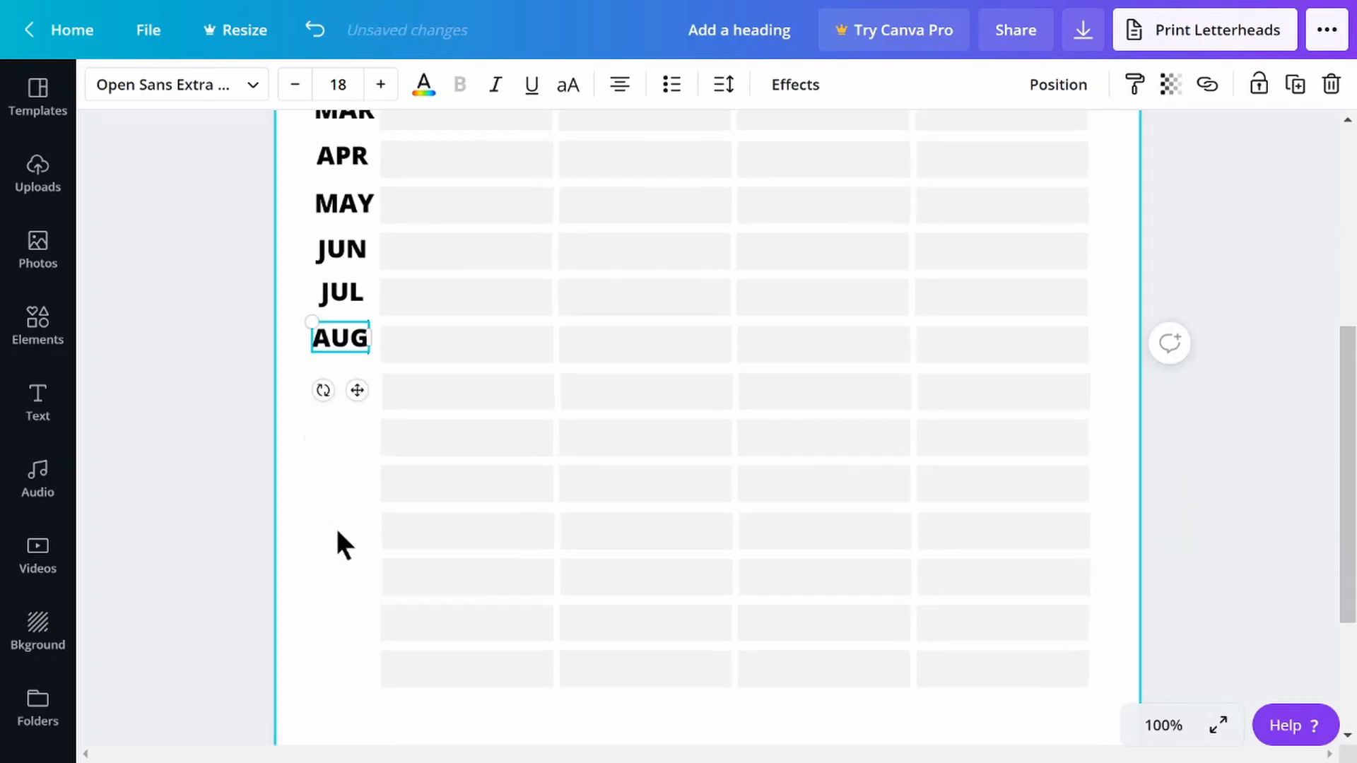
drag(334, 459, 342, 198)
key(ctrl+d)
drag(382, 410, 352, 630)
- Change the first four copied labels below AUG to SEP, OCT, NOV and DEC
double_click(339, 397)
text(SEP)
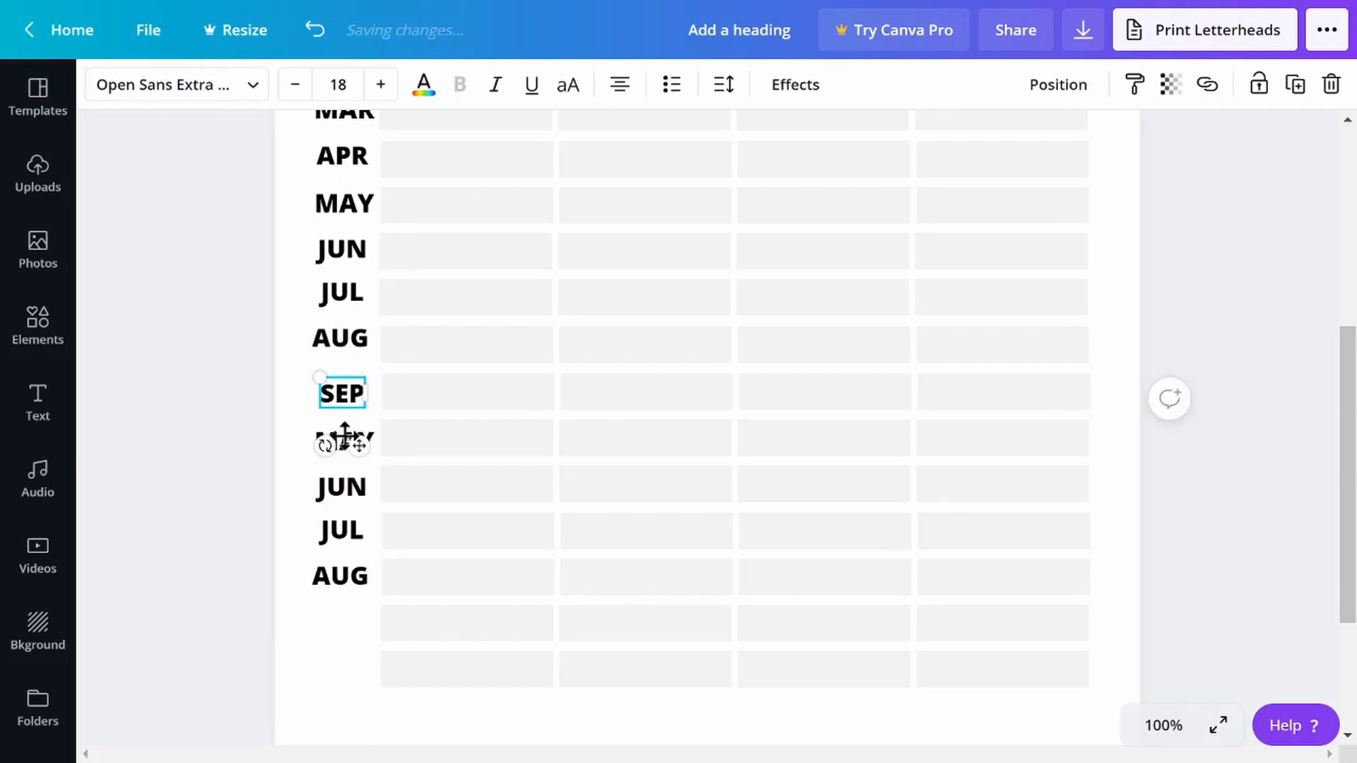
click(345, 435)
double_click(342, 442)
text(OCT)
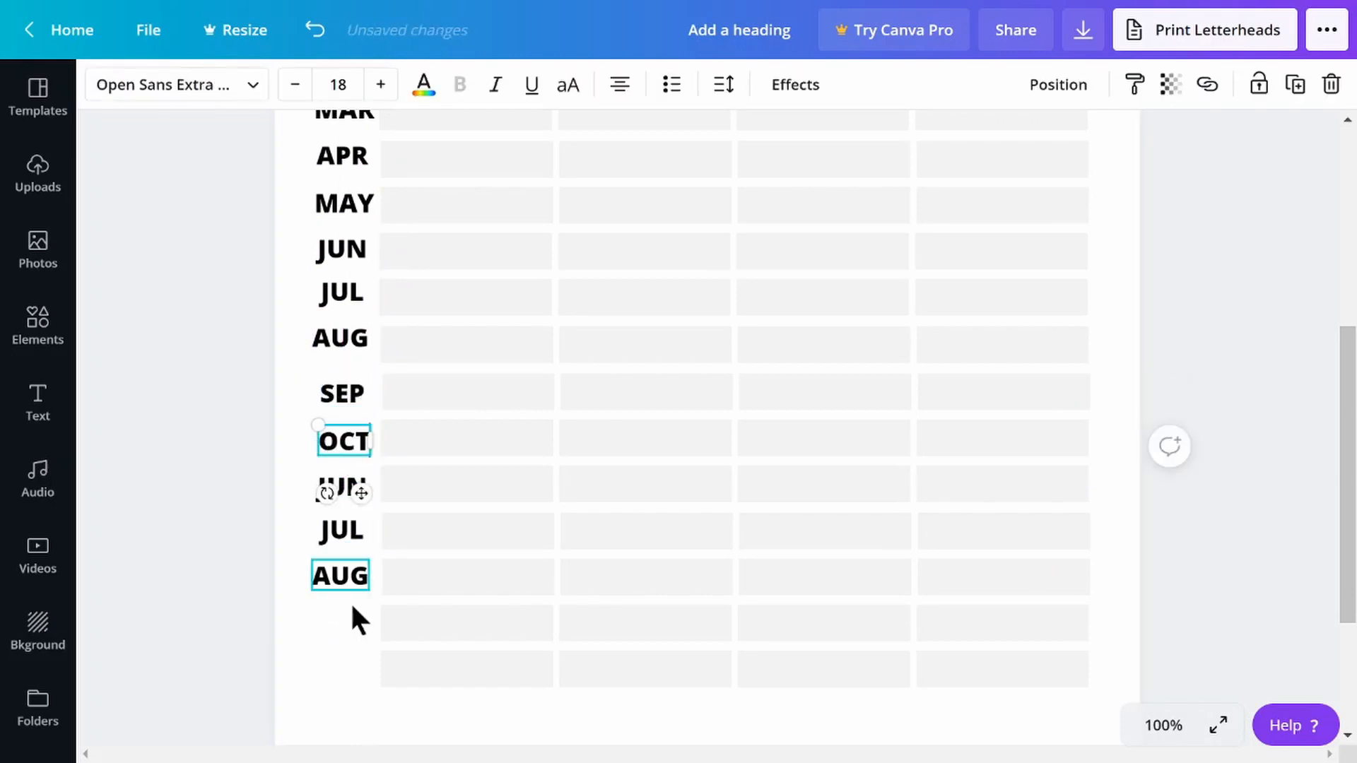
double_click(335, 487)
text(BOV)
click(305, 510)
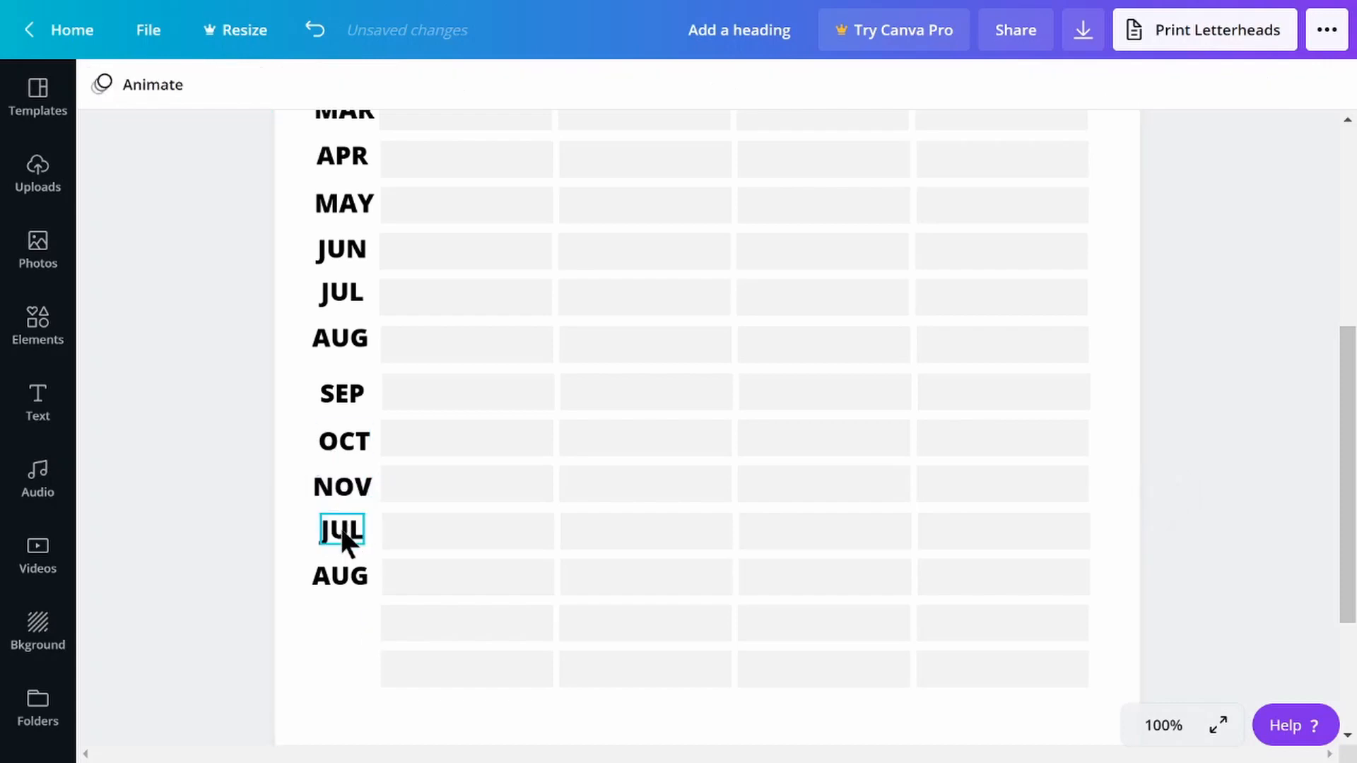
double_click(339, 531)
text(DEC)
- Delete the surplus AUG label and the three extra rows of bars below DEC
click(797, 722)
drag(1037, 715, 312, 562)
key(Delete)
- Move the JUL and AUG labels slightly down to centre them vertically on their rows of bars
scroll(578, 453, down, 3)
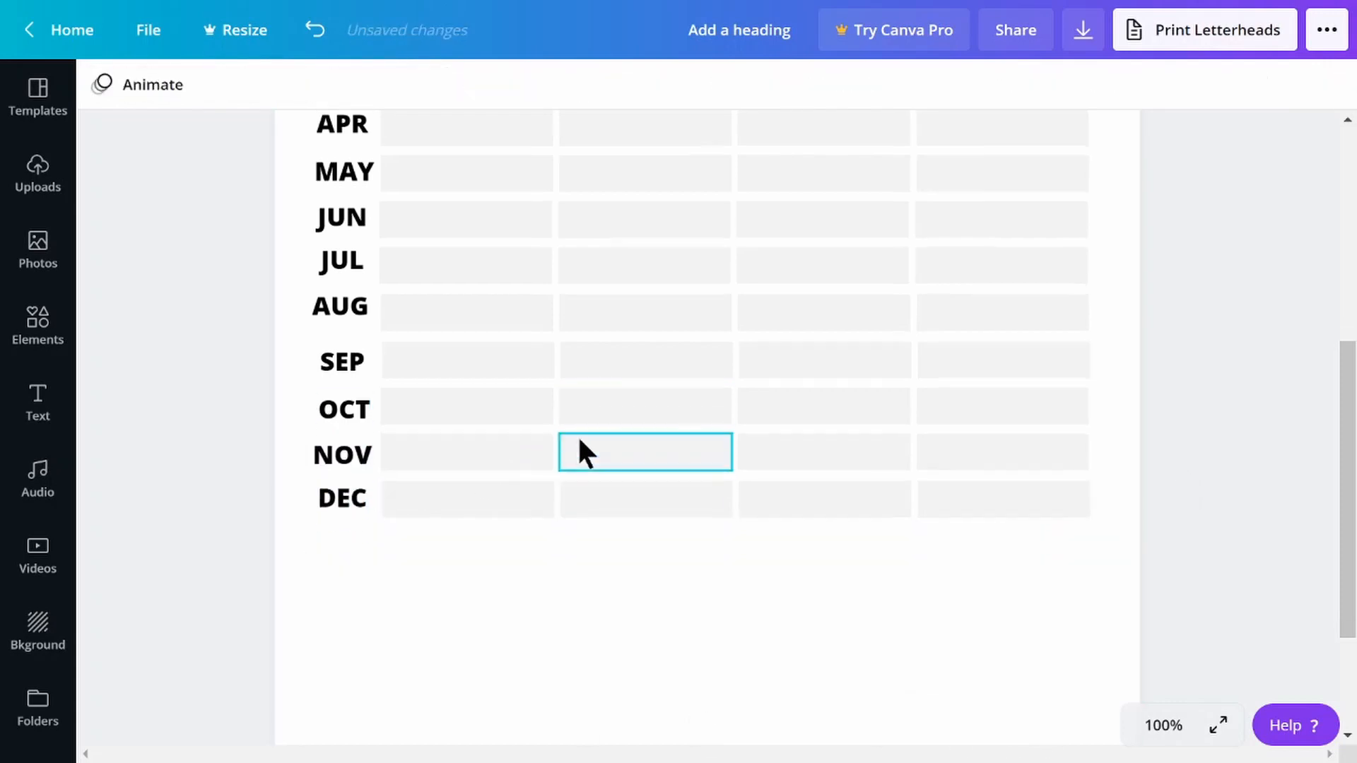
scroll(565, 459, up, 6)
scroll(586, 457, up, 2)
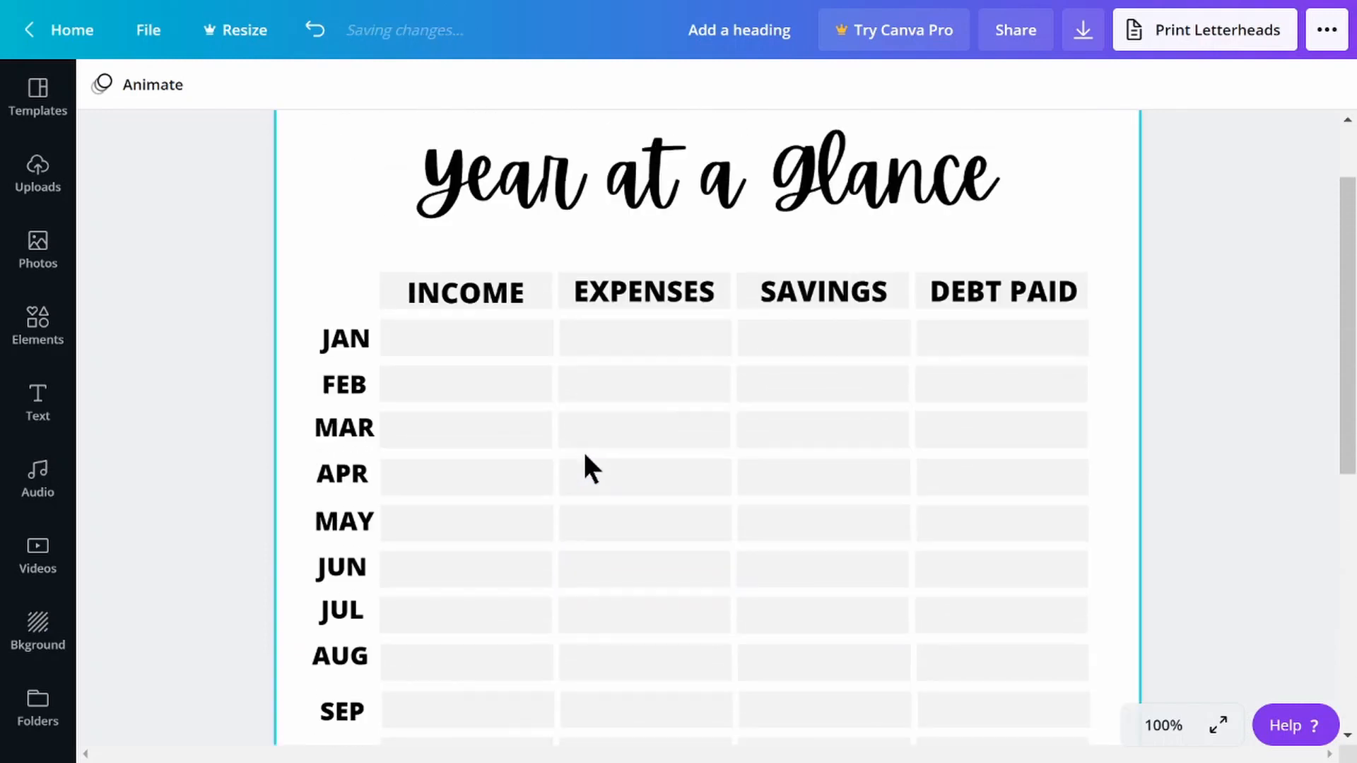
scroll(578, 446, down, 2)
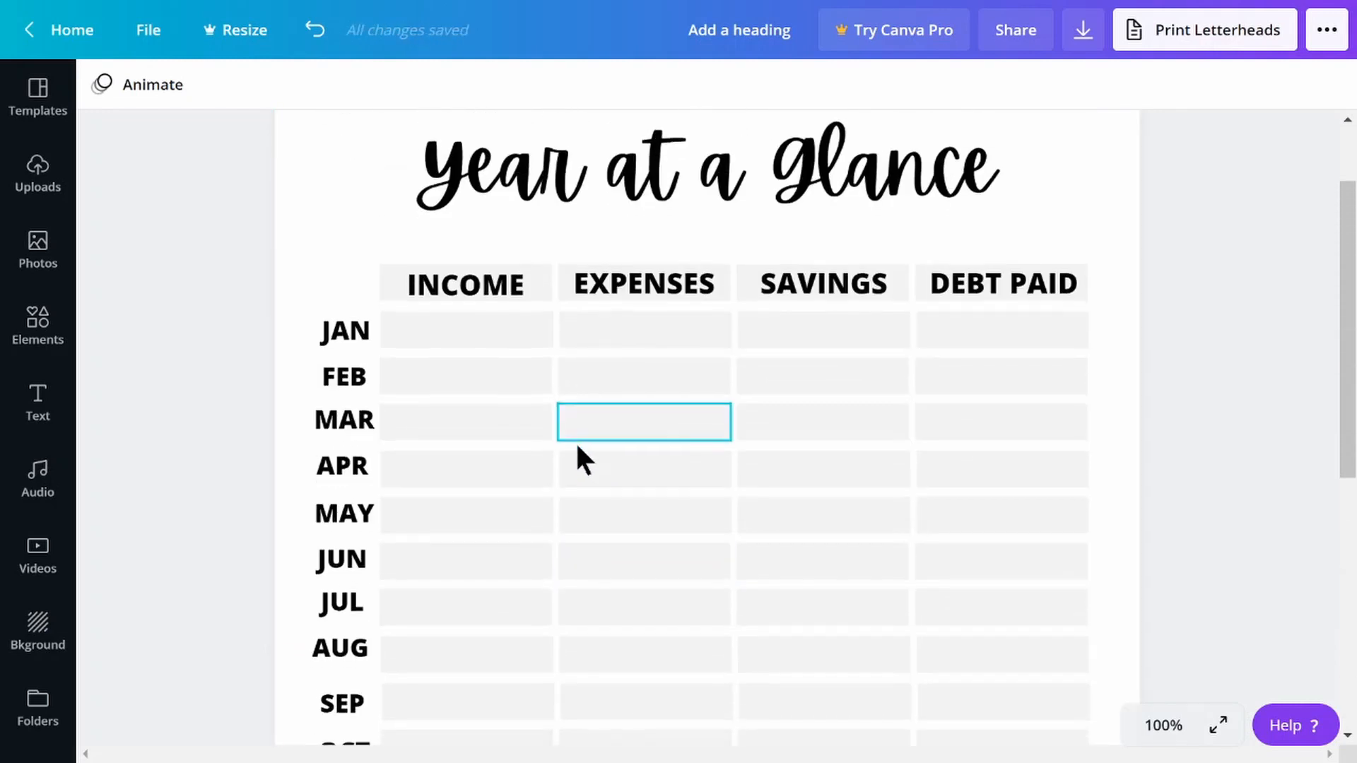
scroll(578, 447, down, 2)
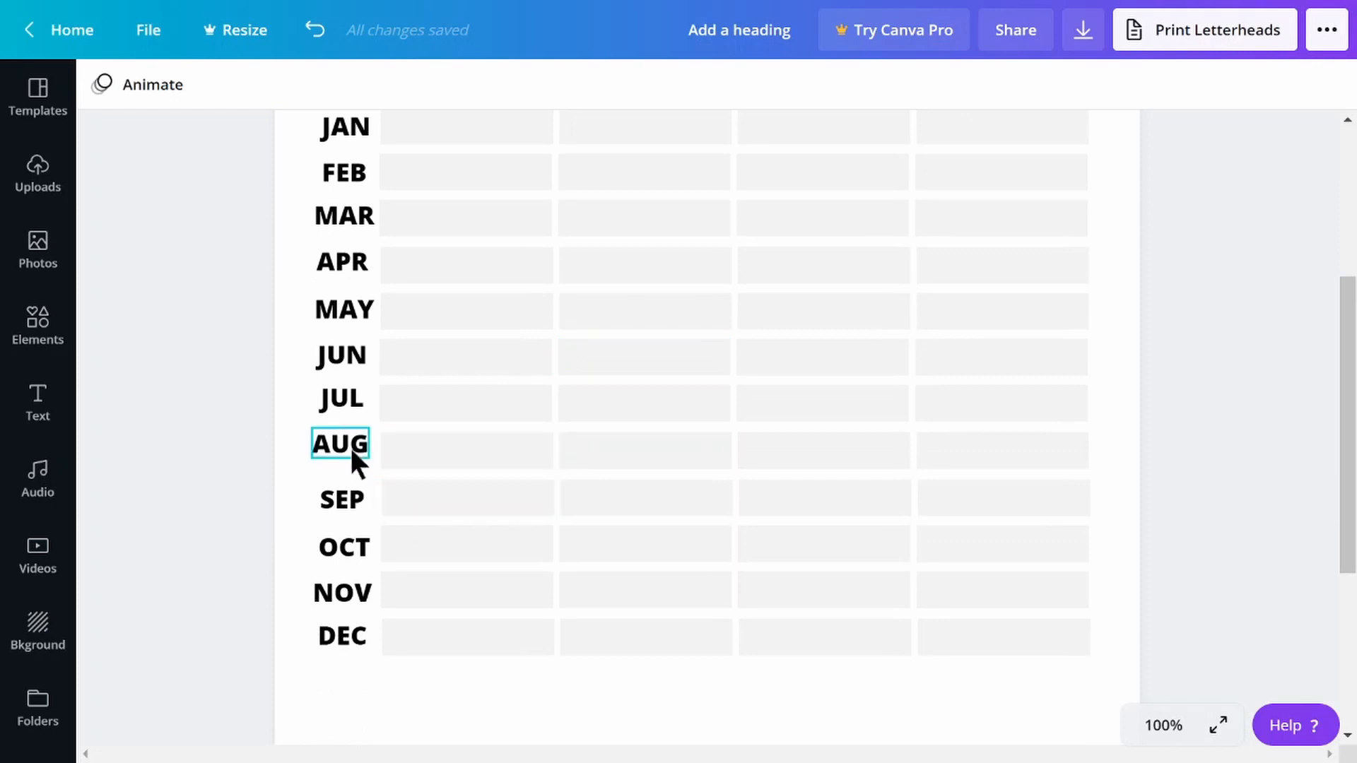
drag(347, 441, 345, 419)
click(403, 656)
click(494, 663)
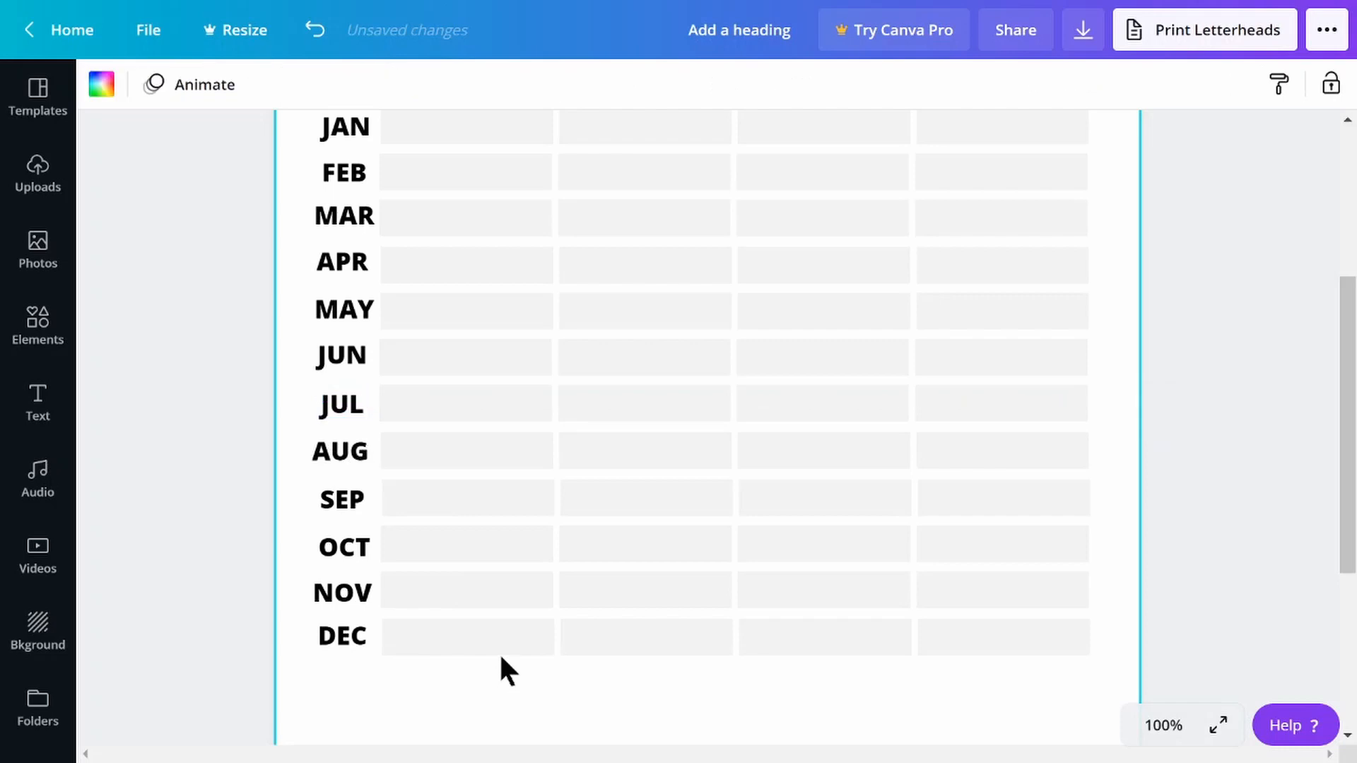
- Place a copy of the DEC label below the grid, change its text to GOALS: and align its left edge with the month labels
scroll(501, 659, down, 5)
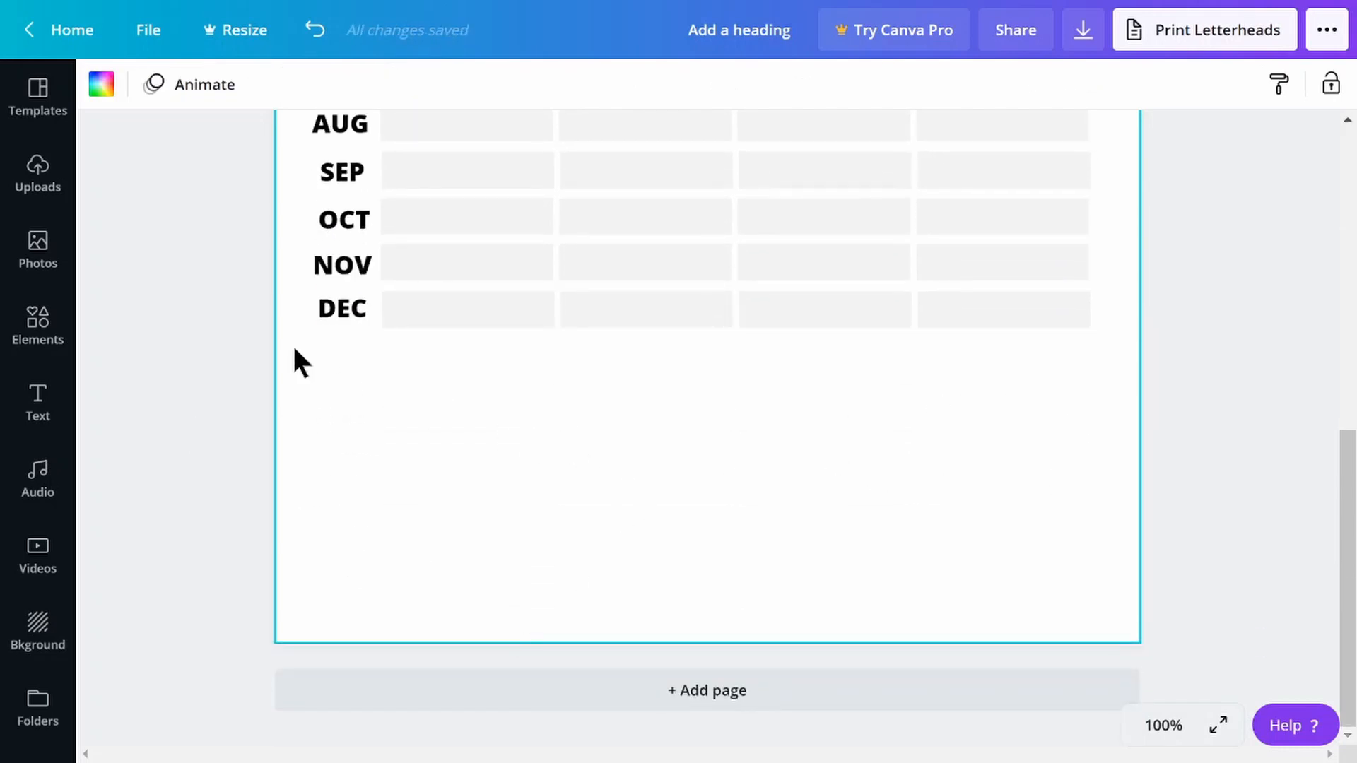
click(361, 320)
key(ctrl+d)
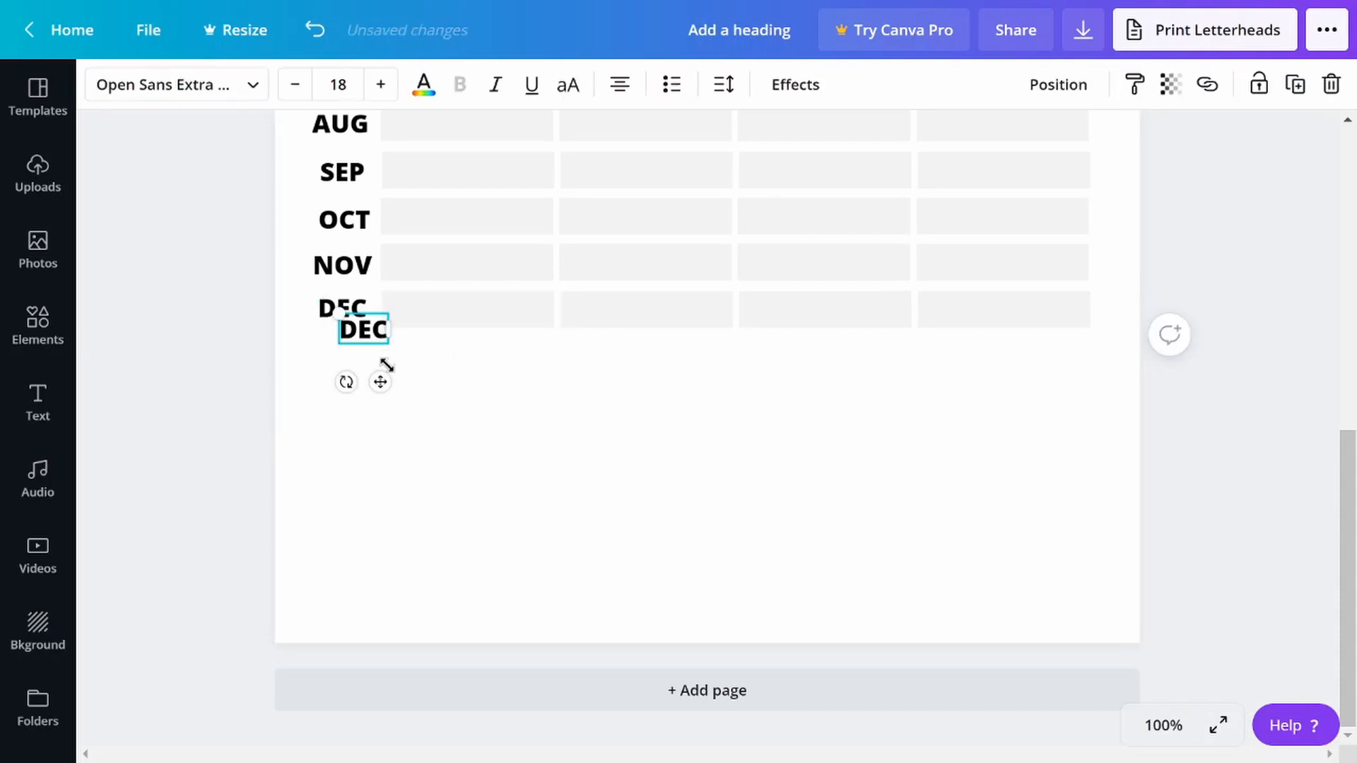
drag(382, 378, 366, 442)
double_click(350, 371)
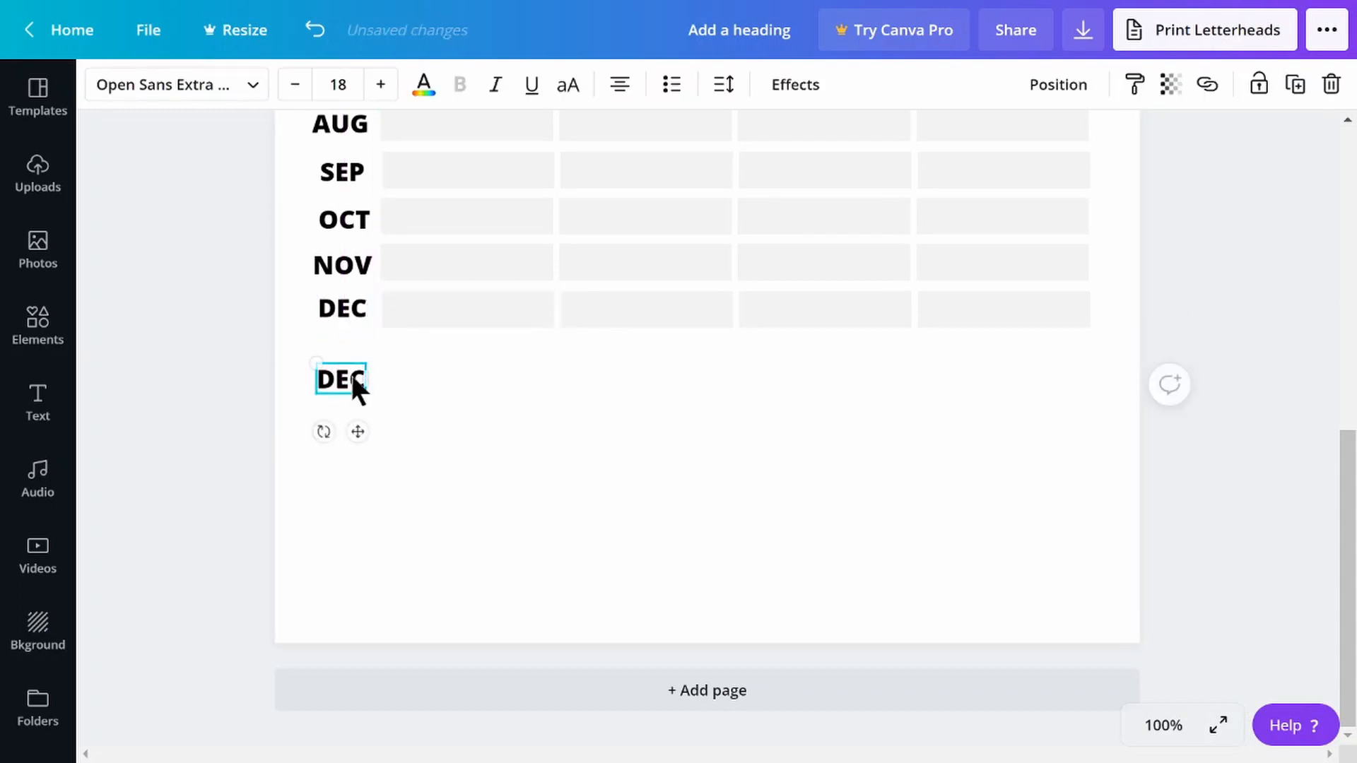
text(GOALS:)
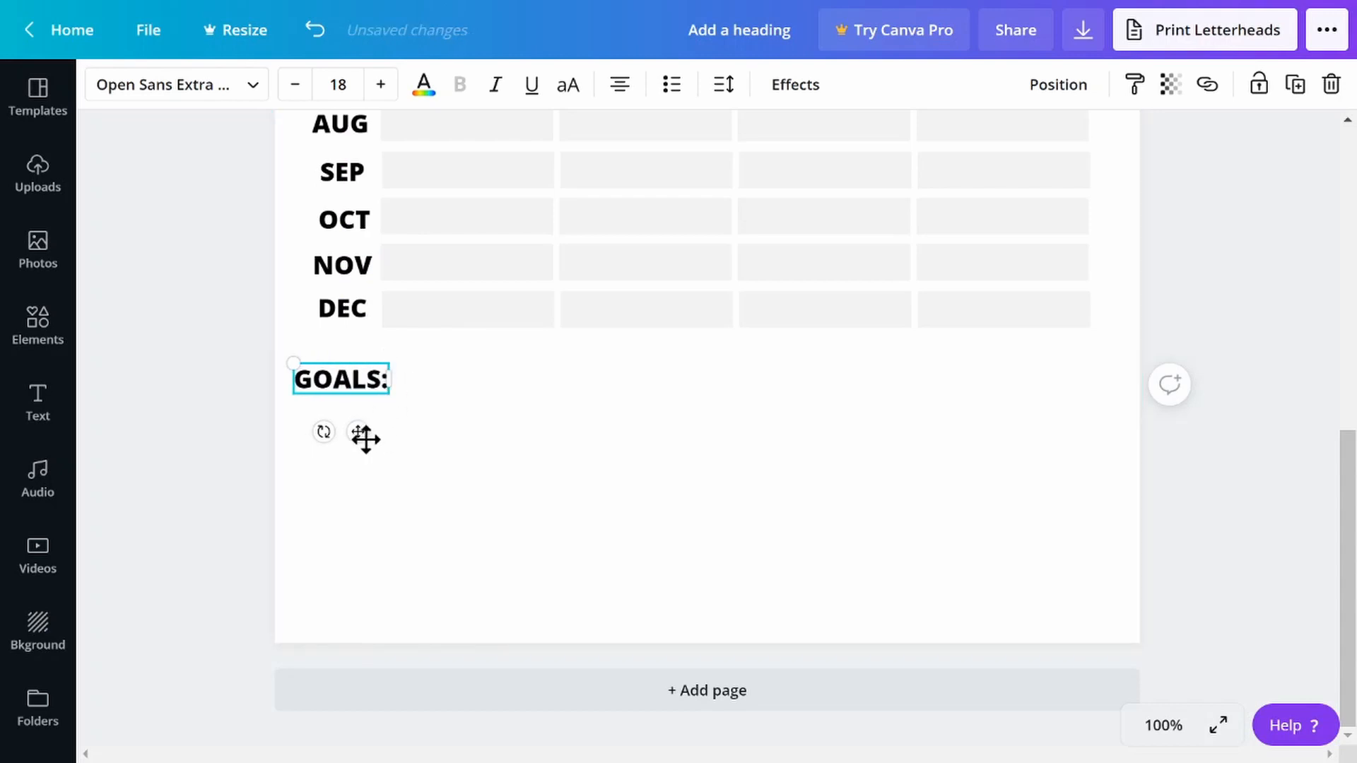
drag(366, 439, 383, 441)
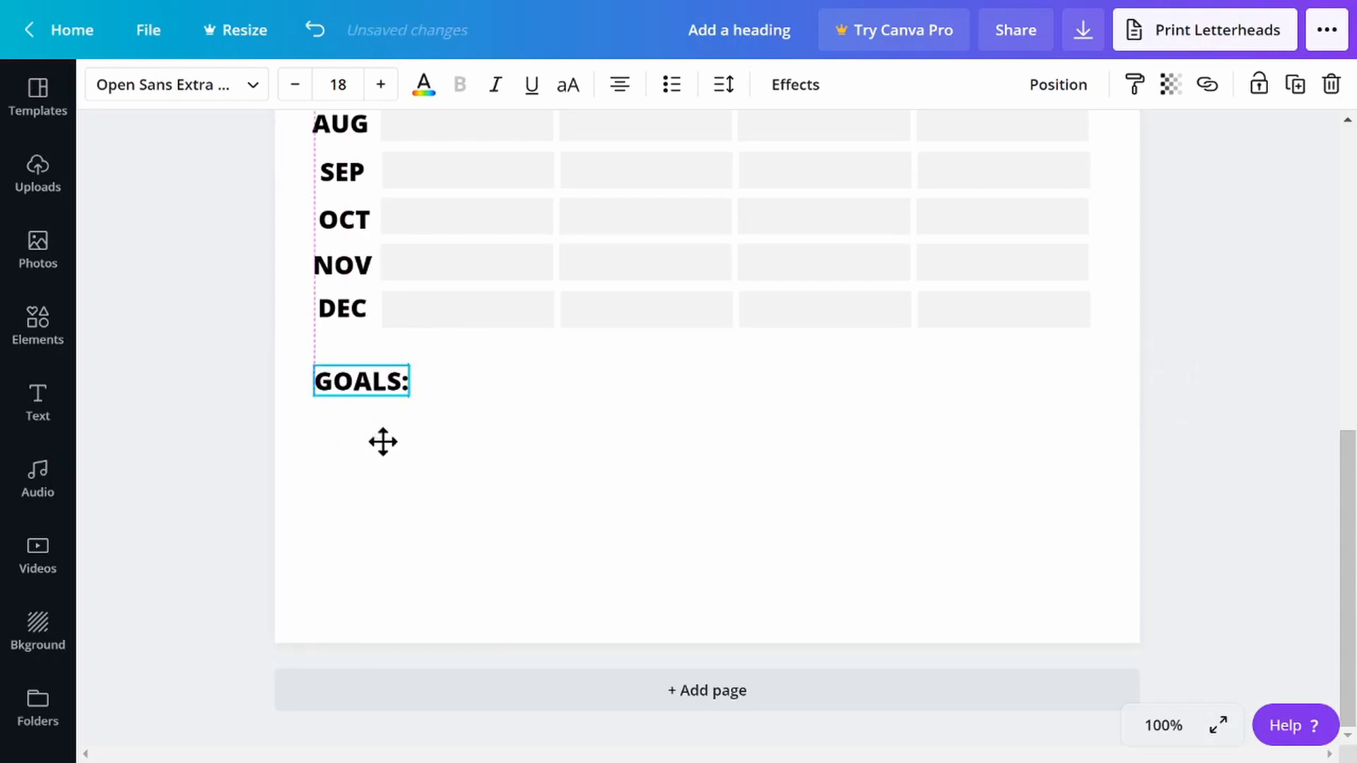
click(488, 442)
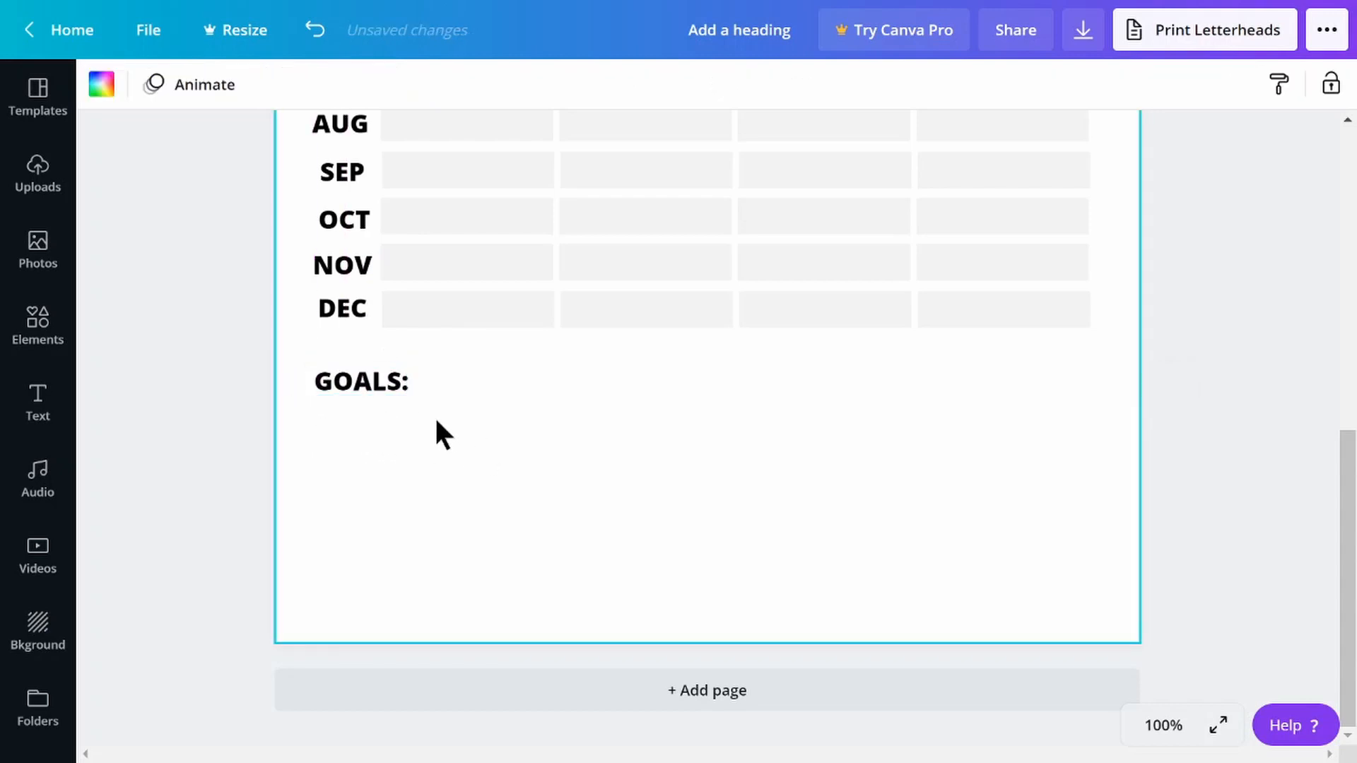
- Add a solid line beneath the GOALS: label and stretch it across to the grid's right edge
click(38, 325)
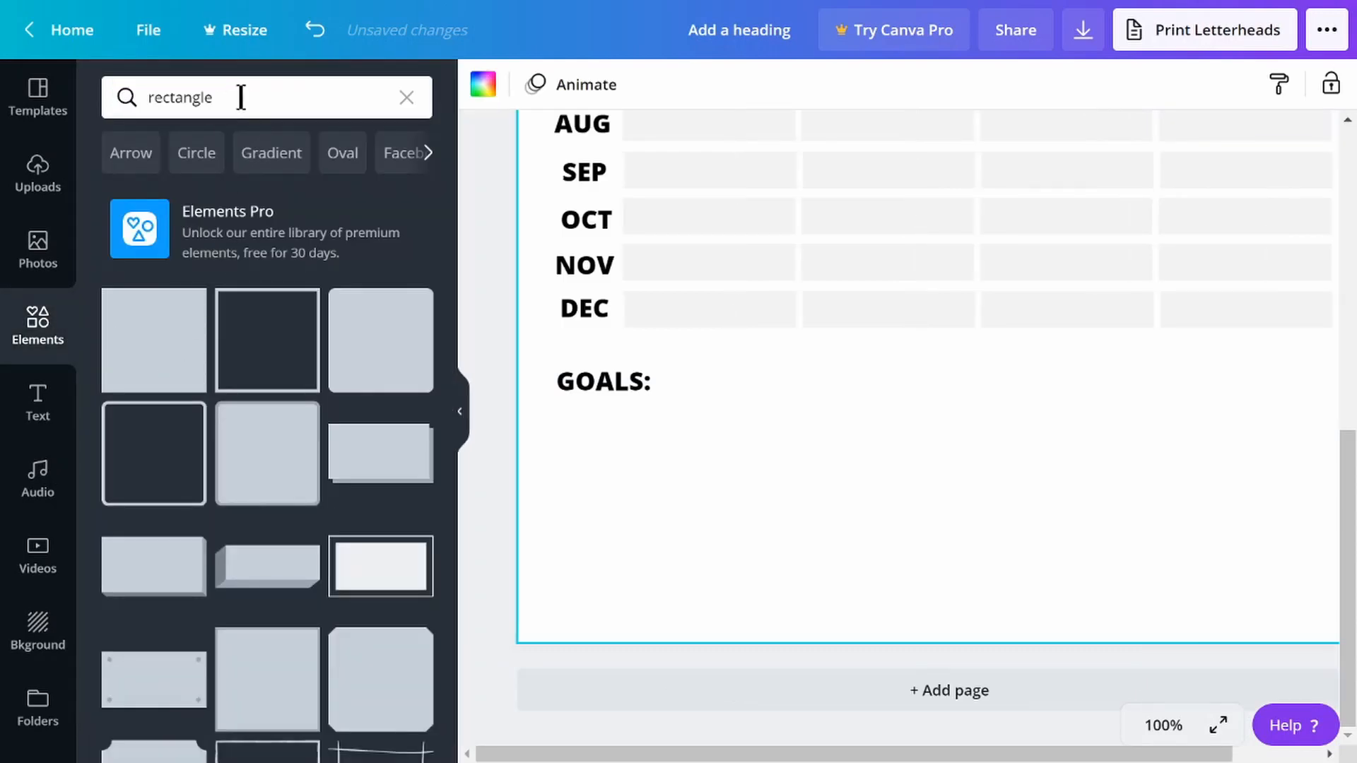
click(407, 97)
click(145, 572)
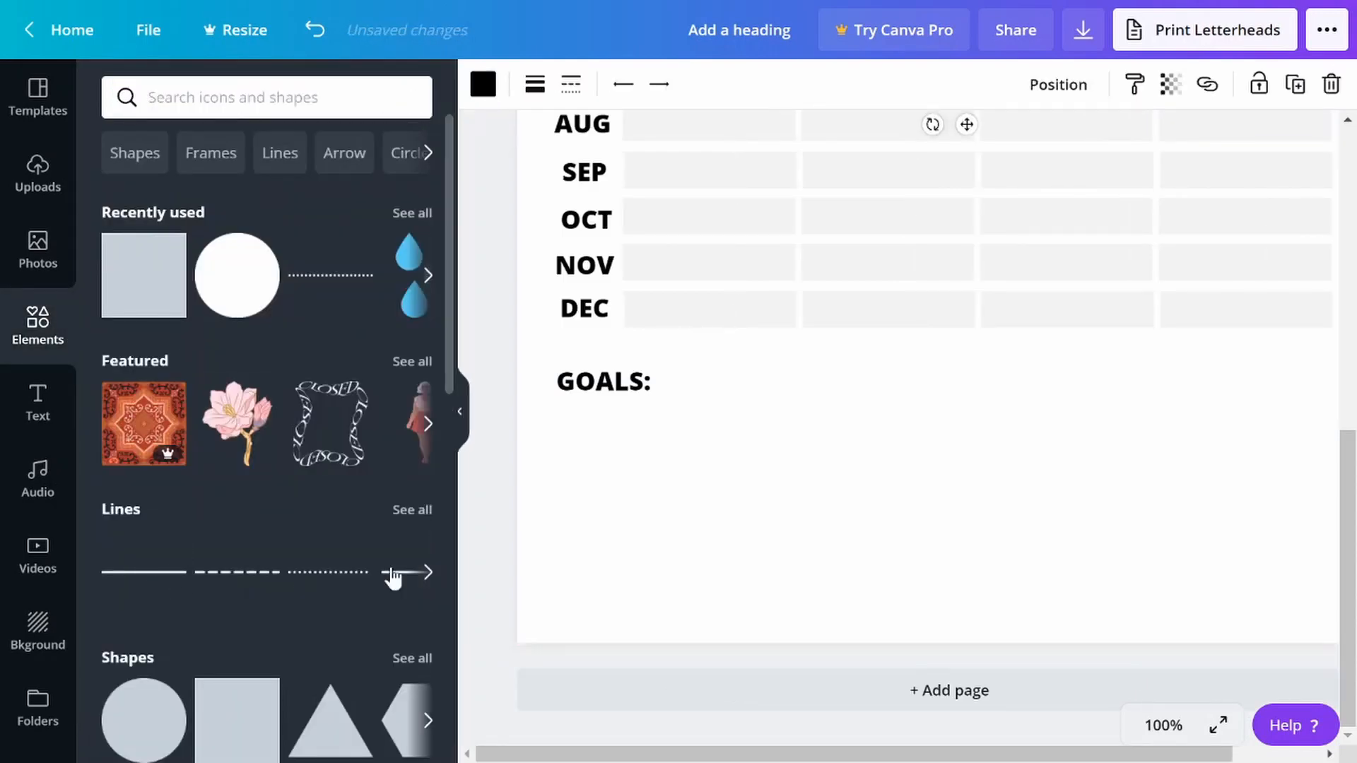
click(467, 437)
scroll(604, 382, up, 6)
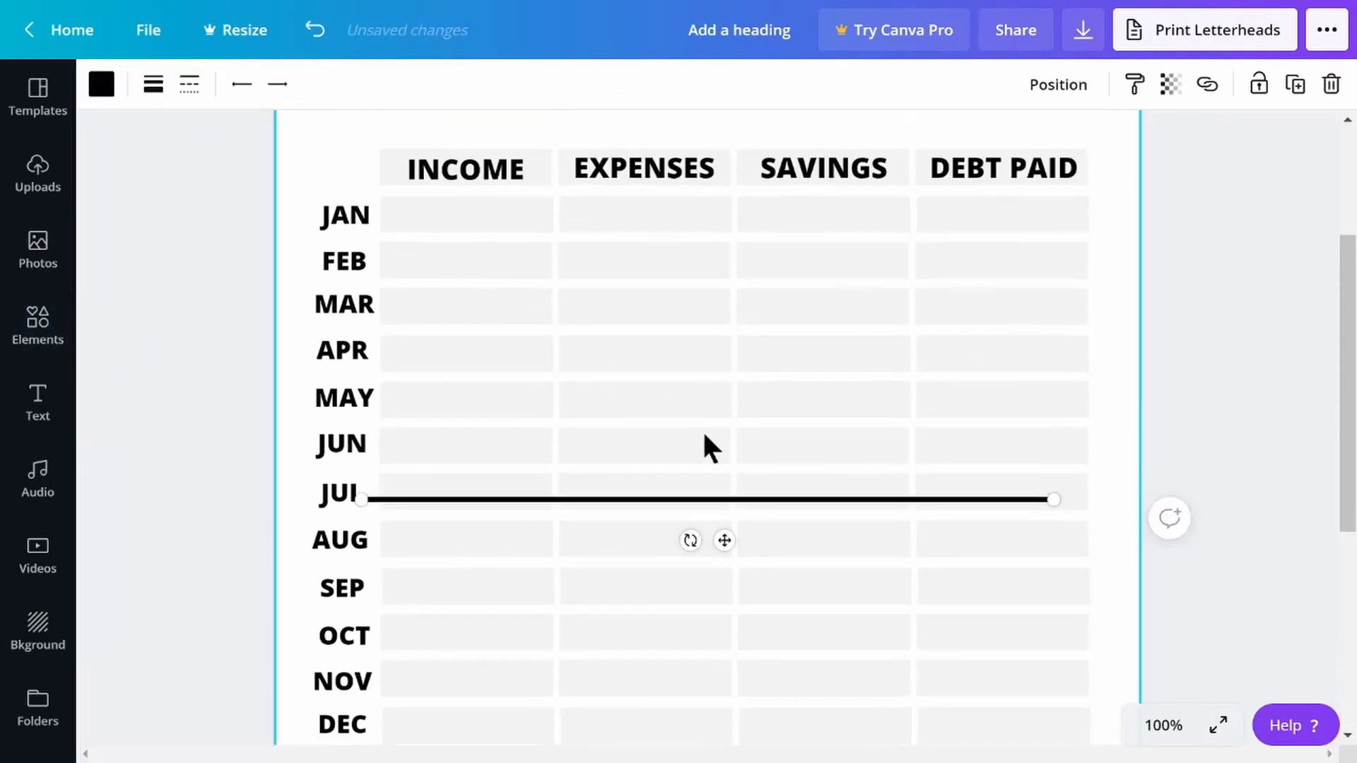
scroll(707, 439, down, 3)
drag(717, 361, 677, 709)
drag(1011, 669, 1086, 669)
- Set the line's weight to 2 and move it up closer to the GOALS: label
click(153, 84)
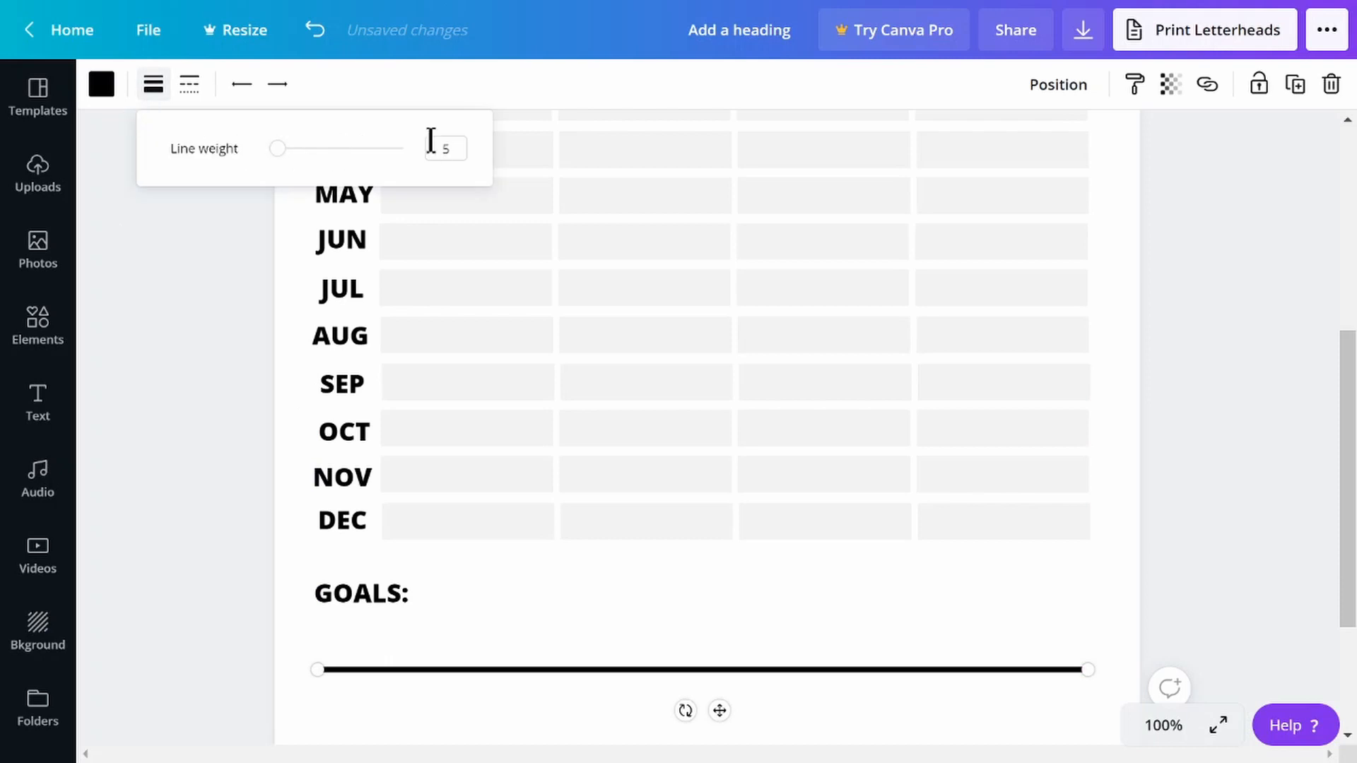
click(468, 150)
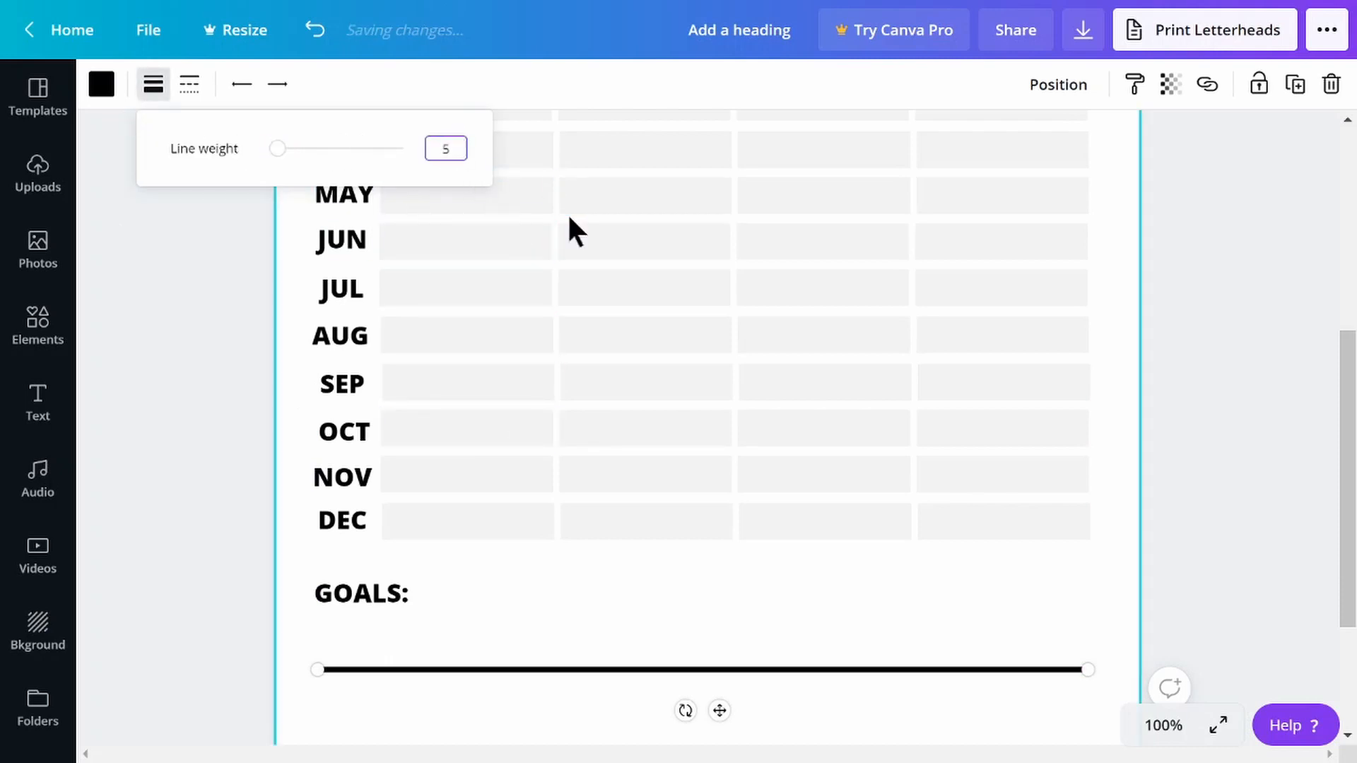
key(BackSpace)
text(2)
key(Return)
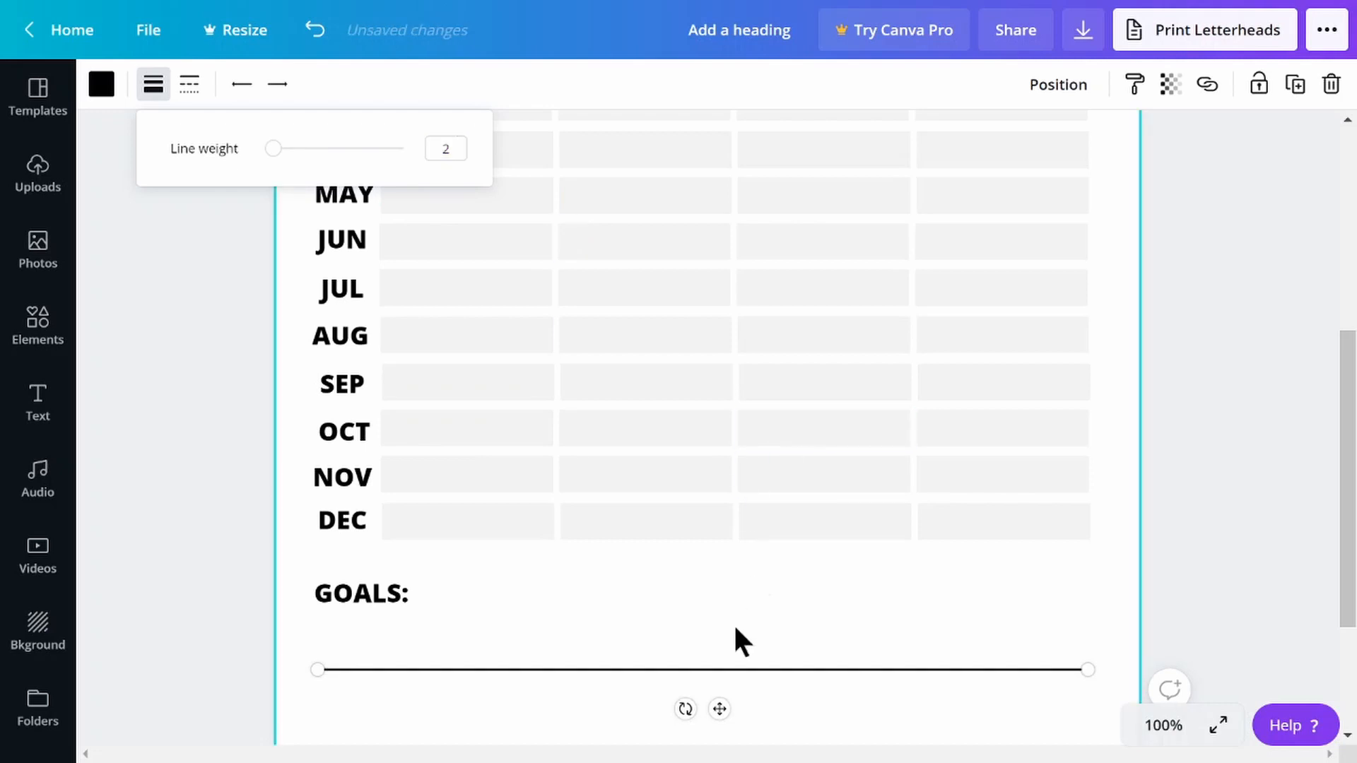
drag(719, 709, 715, 681)
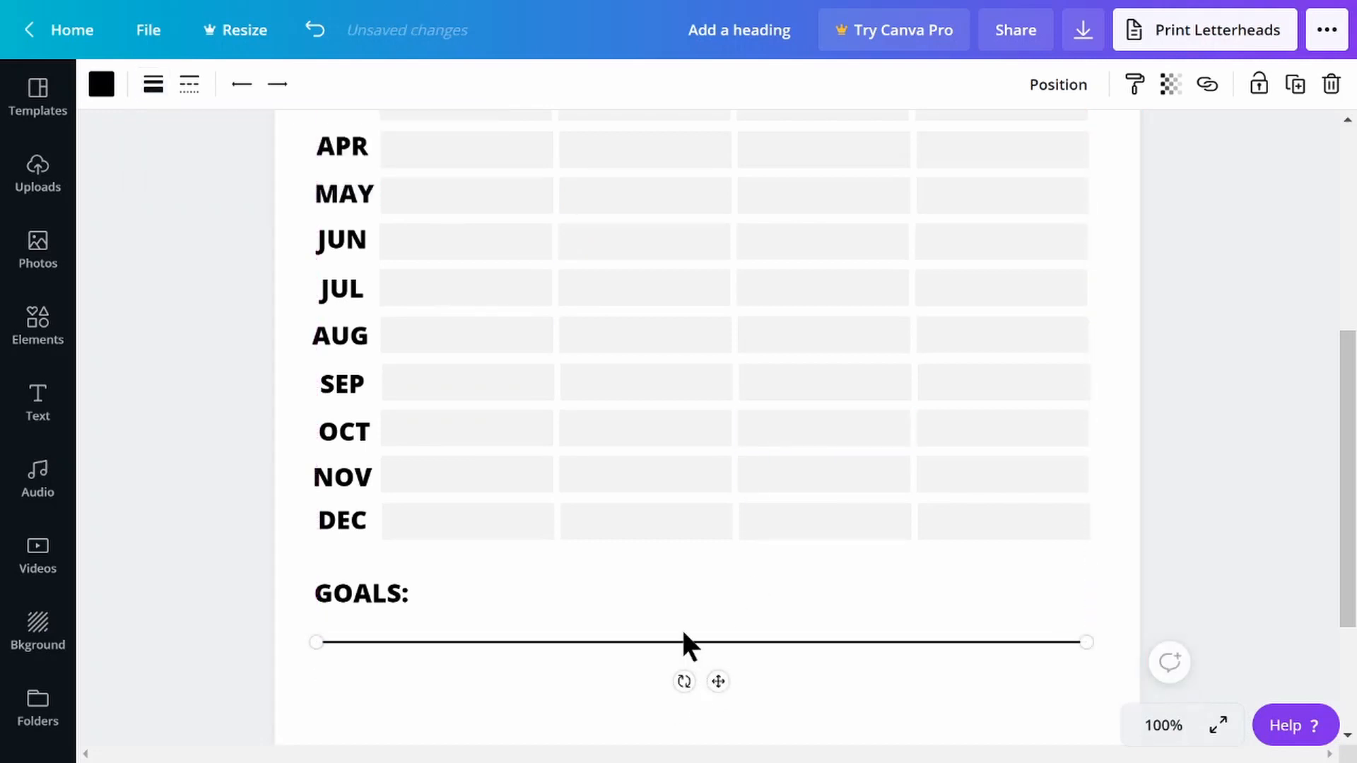
- Duplicate the goals line and place the copy a short distance directly below it
key(ctrl+d)
drag(742, 706, 721, 735)
scroll(659, 563, down, 3)
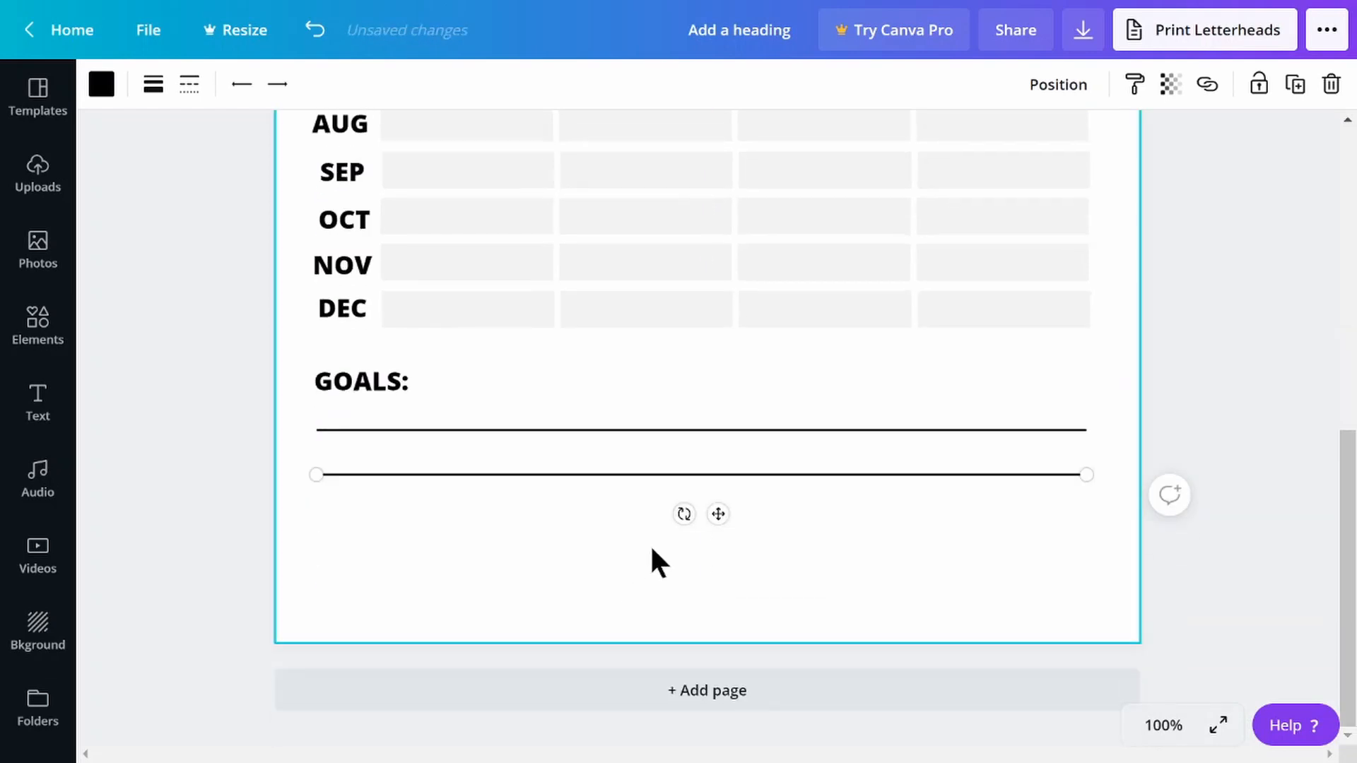
drag(716, 517, 712, 510)
- Duplicate both goals lines together and place the pair below them with matching spacing
drag(842, 539, 771, 405)
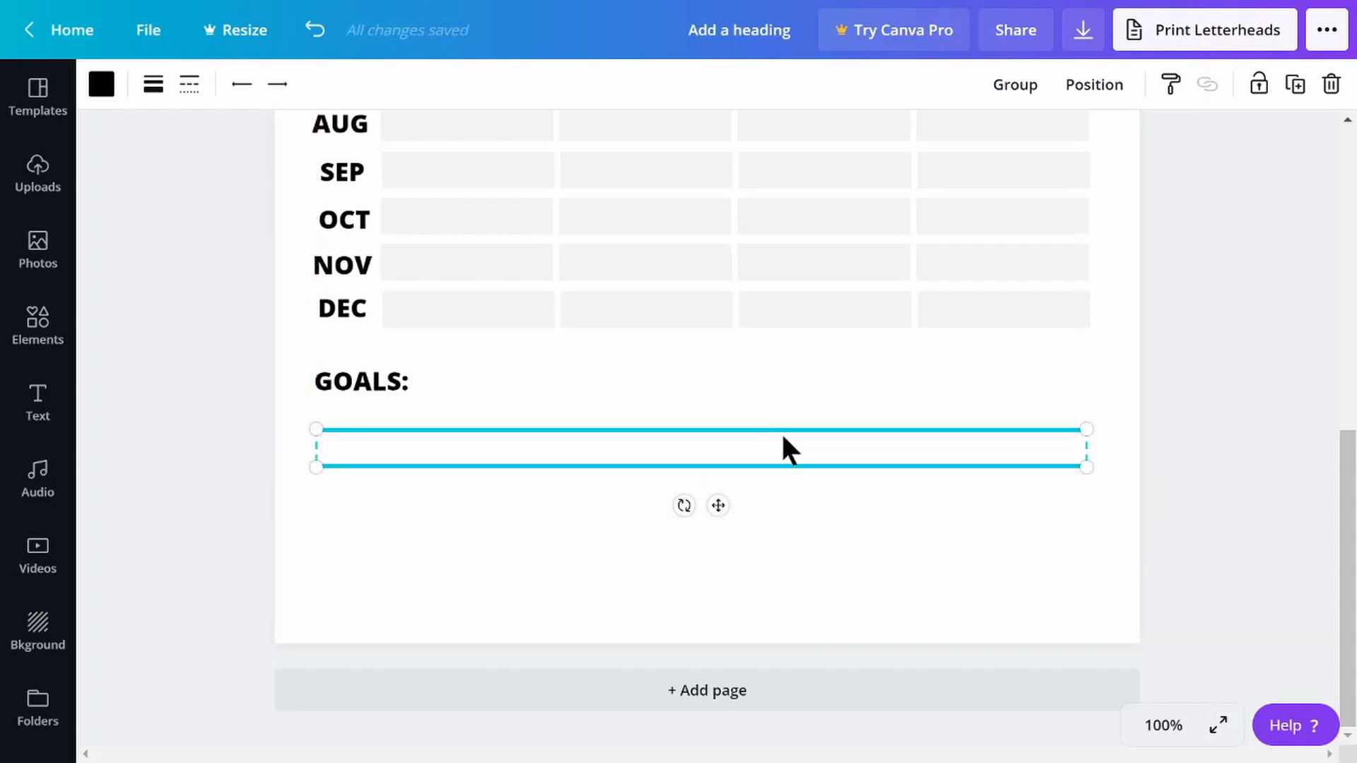
key(ctrl+d)
drag(739, 534, 718, 578)
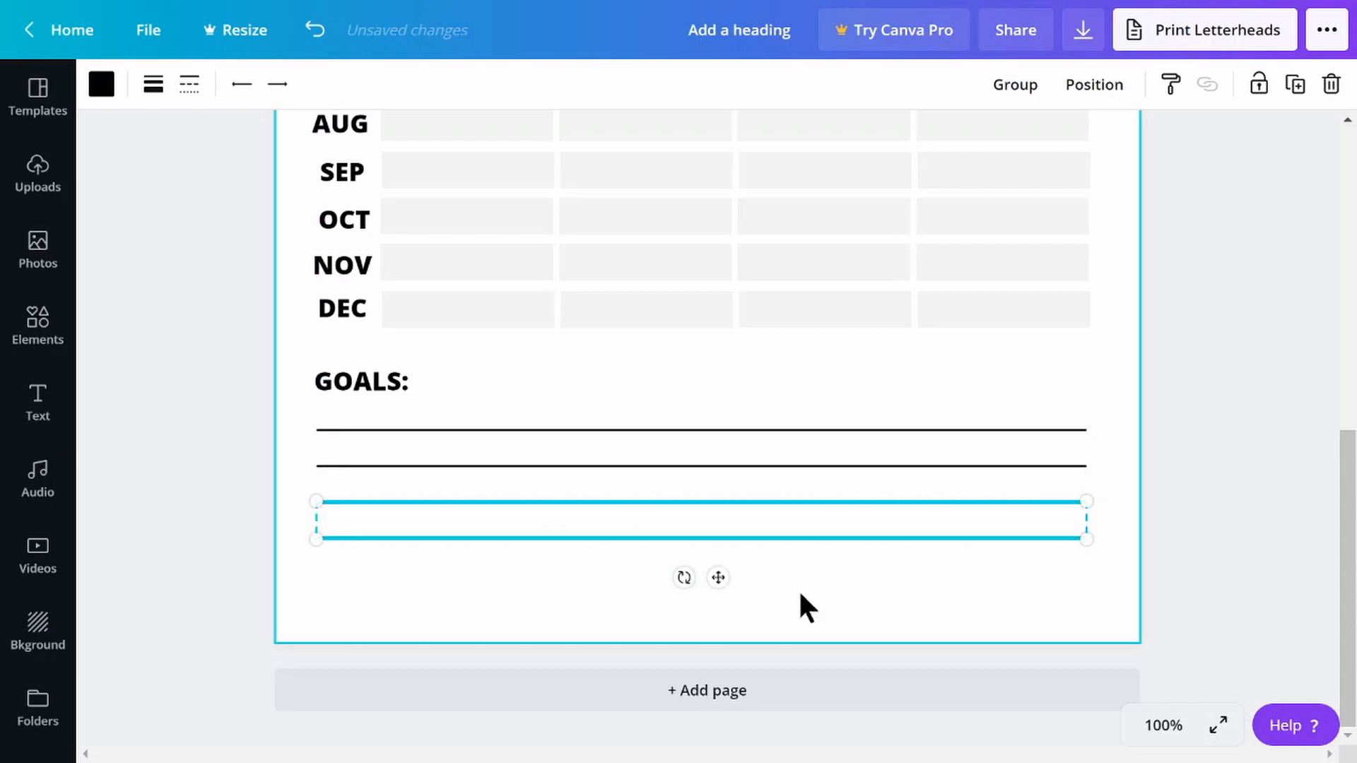
click(802, 585)
- Duplicate the lowest goals line and place the copy beneath it as the fifth line
click(788, 538)
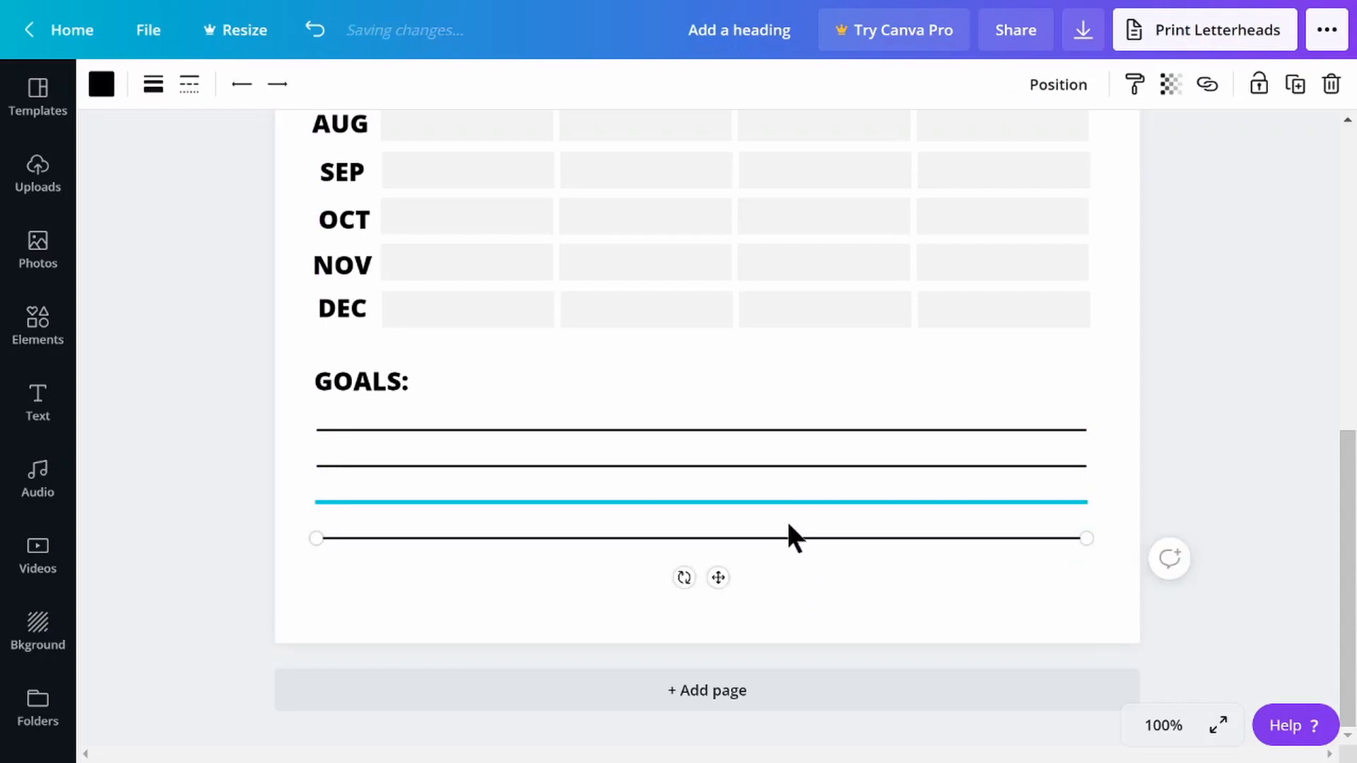
key(ctrl+d)
drag(742, 596, 725, 616)
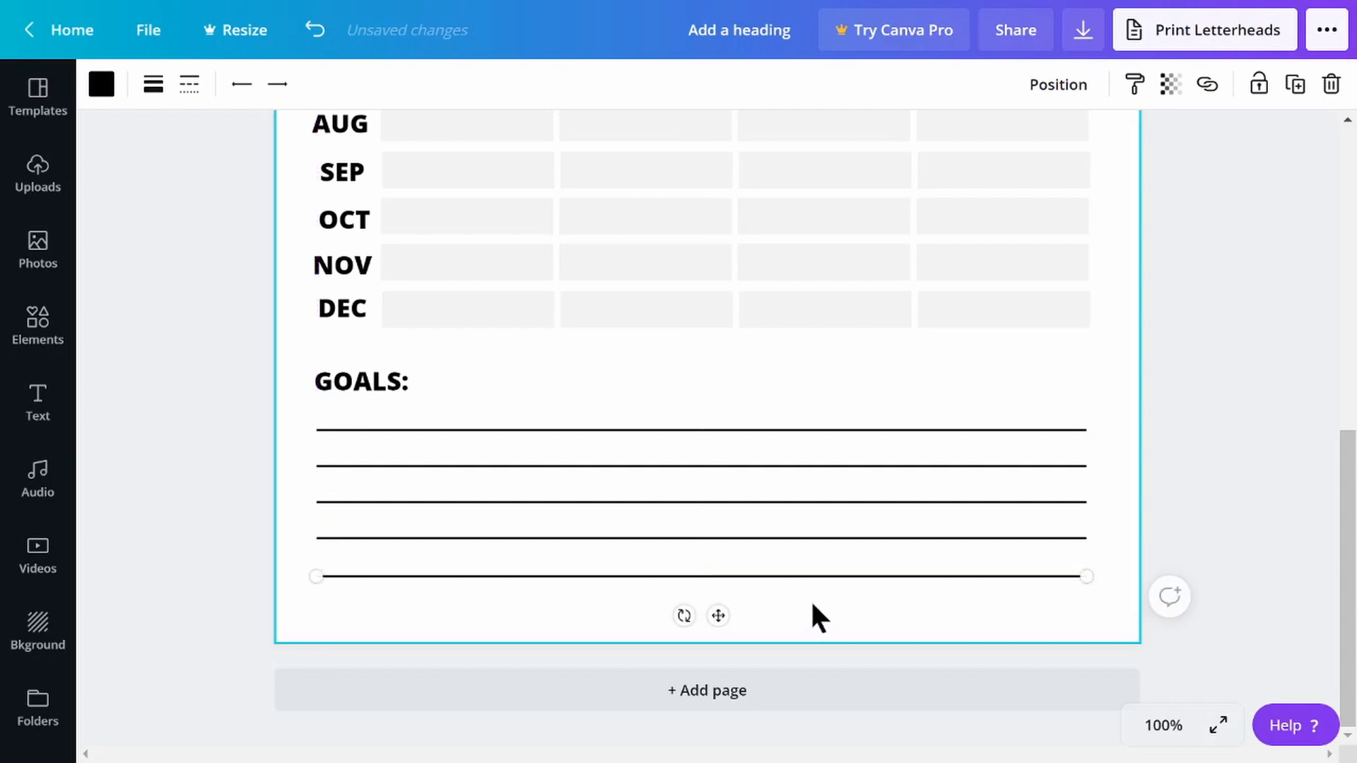
click(820, 618)
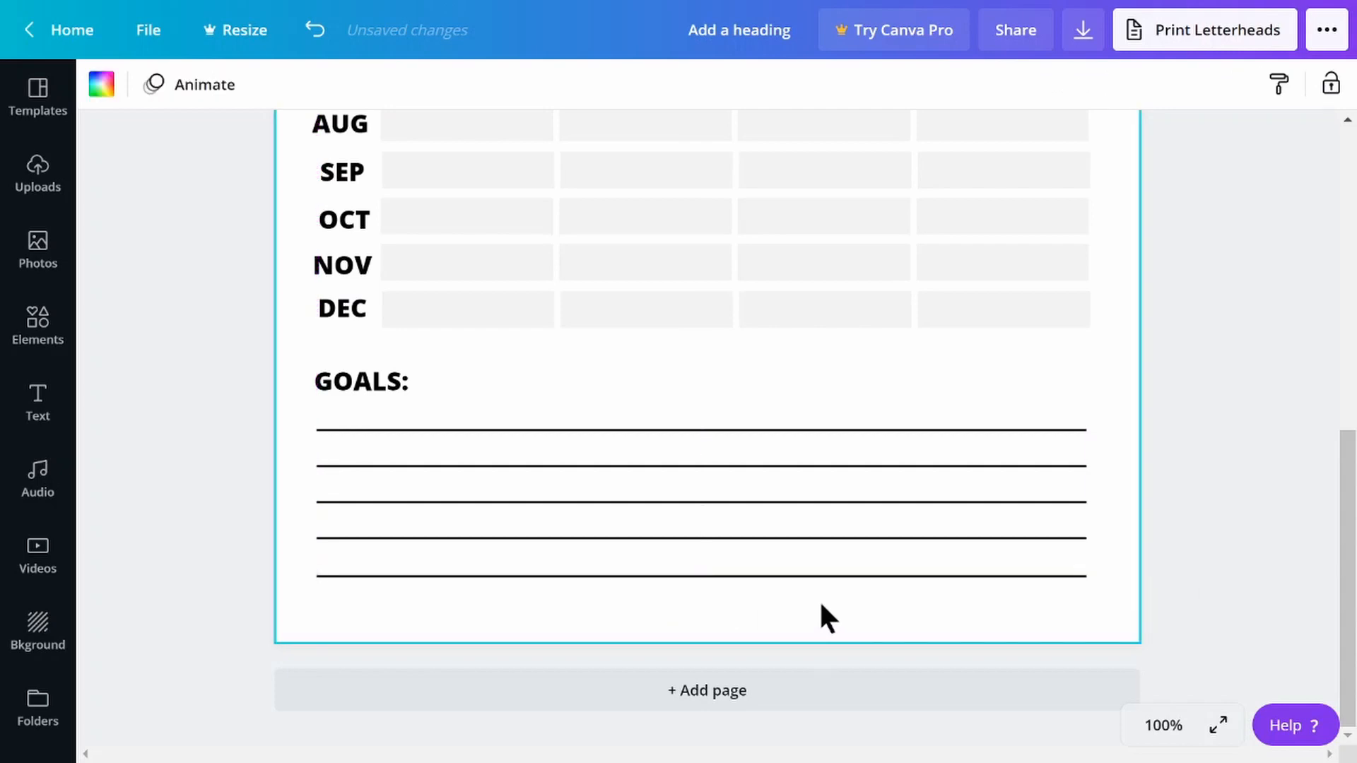
click(61, 418)
click(242, 326)
click(463, 411)
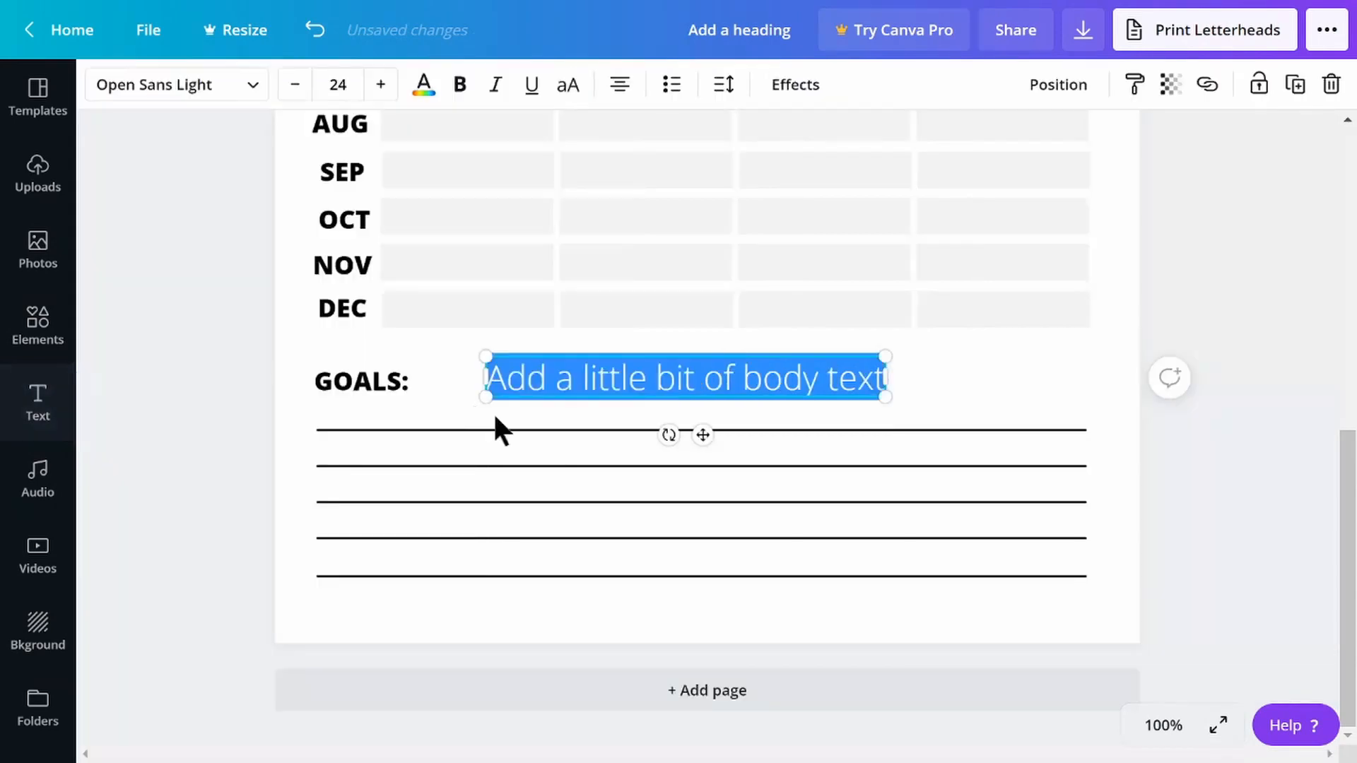
drag(703, 434, 717, 665)
click(731, 608)
key(ctrl+a)
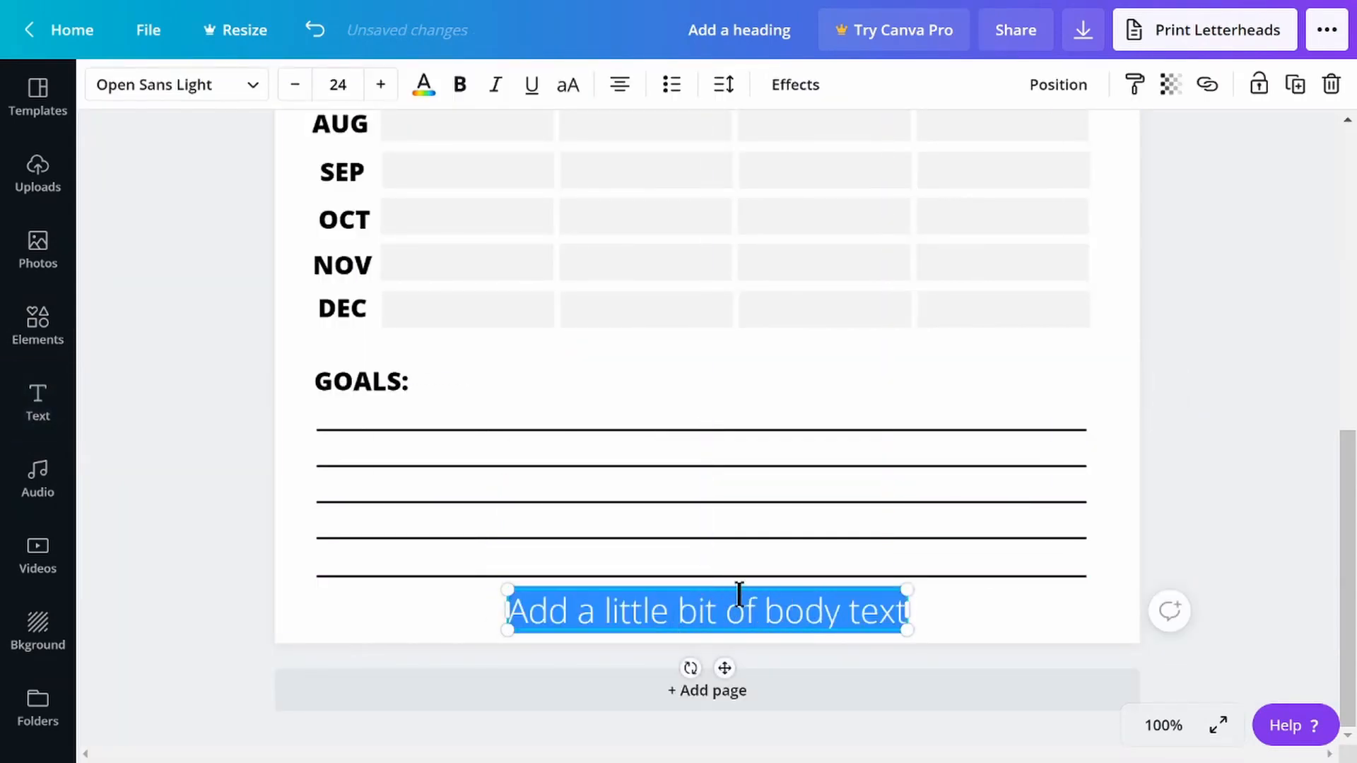
text(www.thirtyeighti)
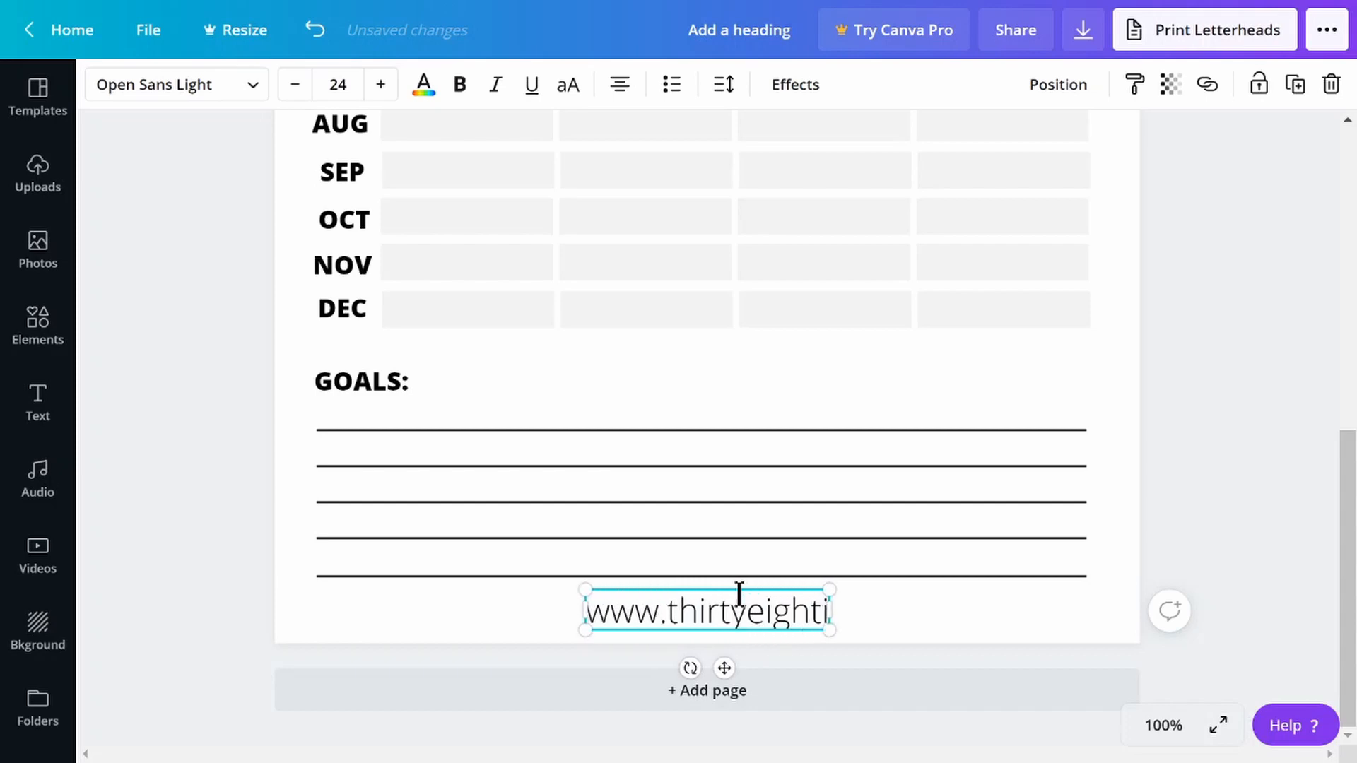
text(nvesting.com)
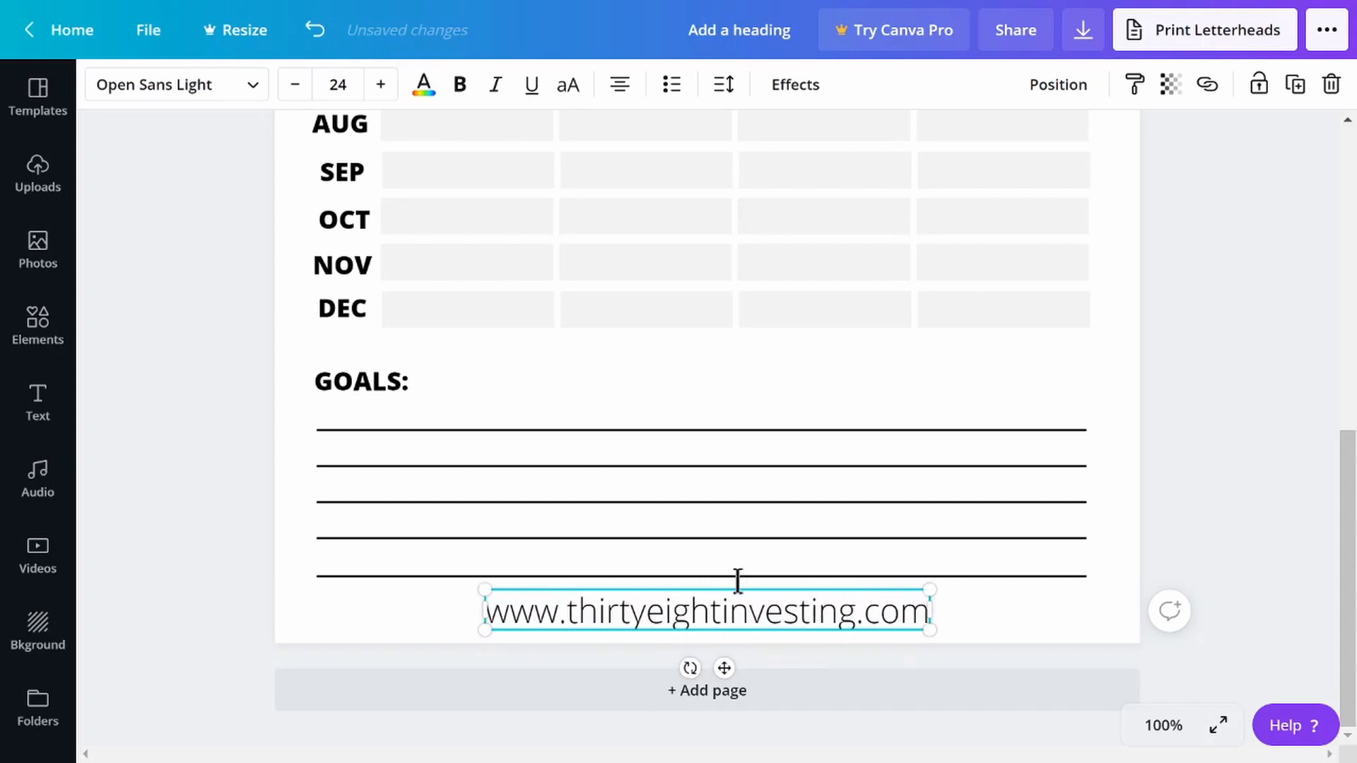
- Reduce the website text to font size 15 and widen its letter spacing to 157
double_click(297, 85)
double_click(297, 85)
double_click(297, 84)
double_click(298, 85)
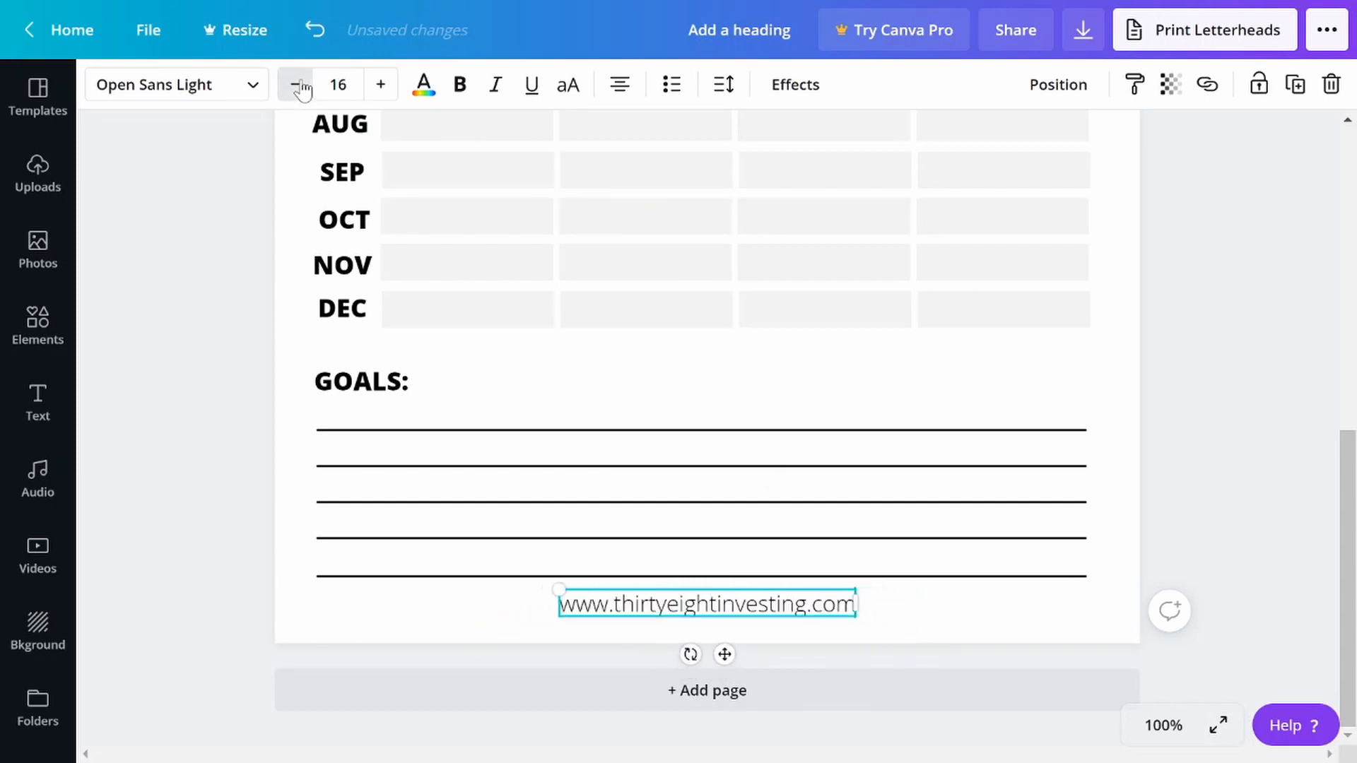
click(298, 85)
click(727, 91)
drag(860, 164, 888, 172)
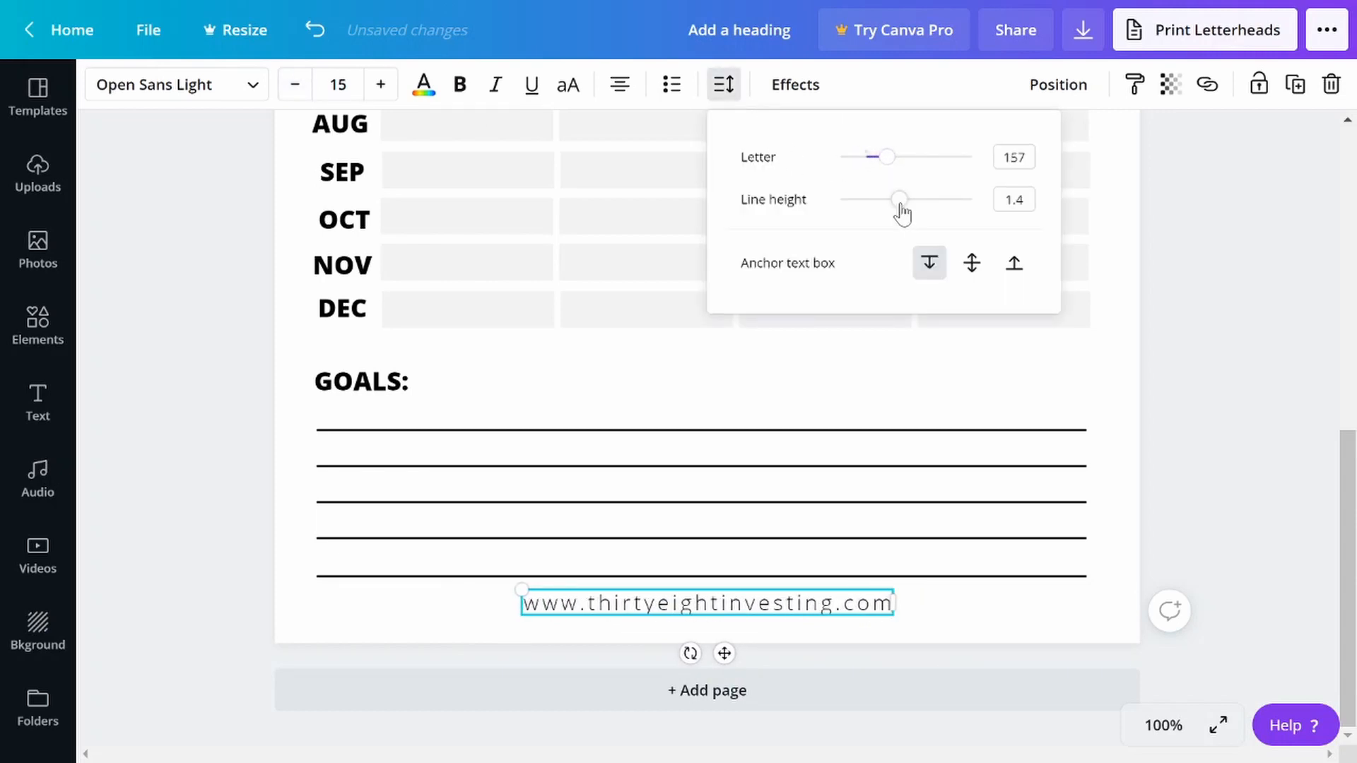
- Make the website text partly transparent and move it slightly lower beneath the last goals line
click(1170, 84)
drag(1092, 148, 1030, 148)
drag(722, 652, 720, 666)
click(720, 649)
click(637, 619)
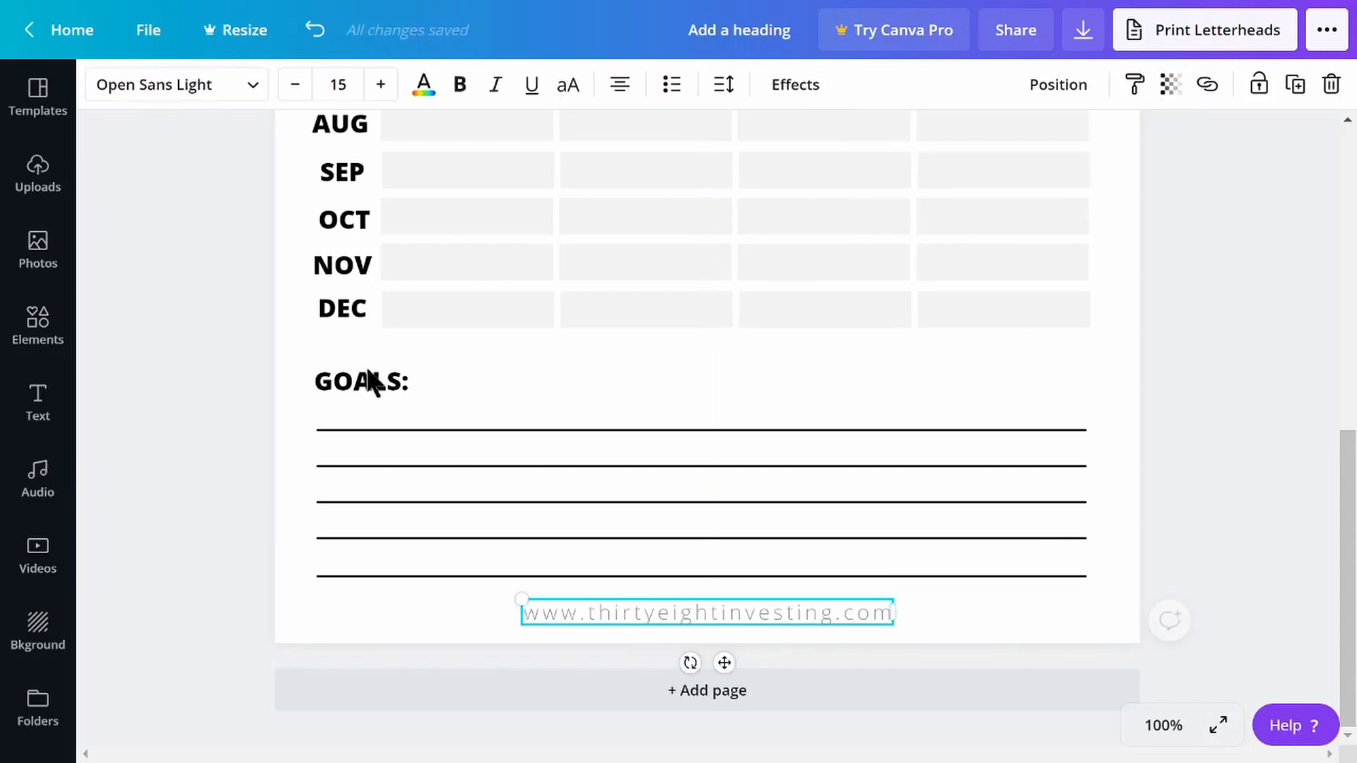
- Set the website text's font size to 12 and nudge it into place midway between the last goals line and the page edge
click(295, 84)
click(296, 84)
click(295, 85)
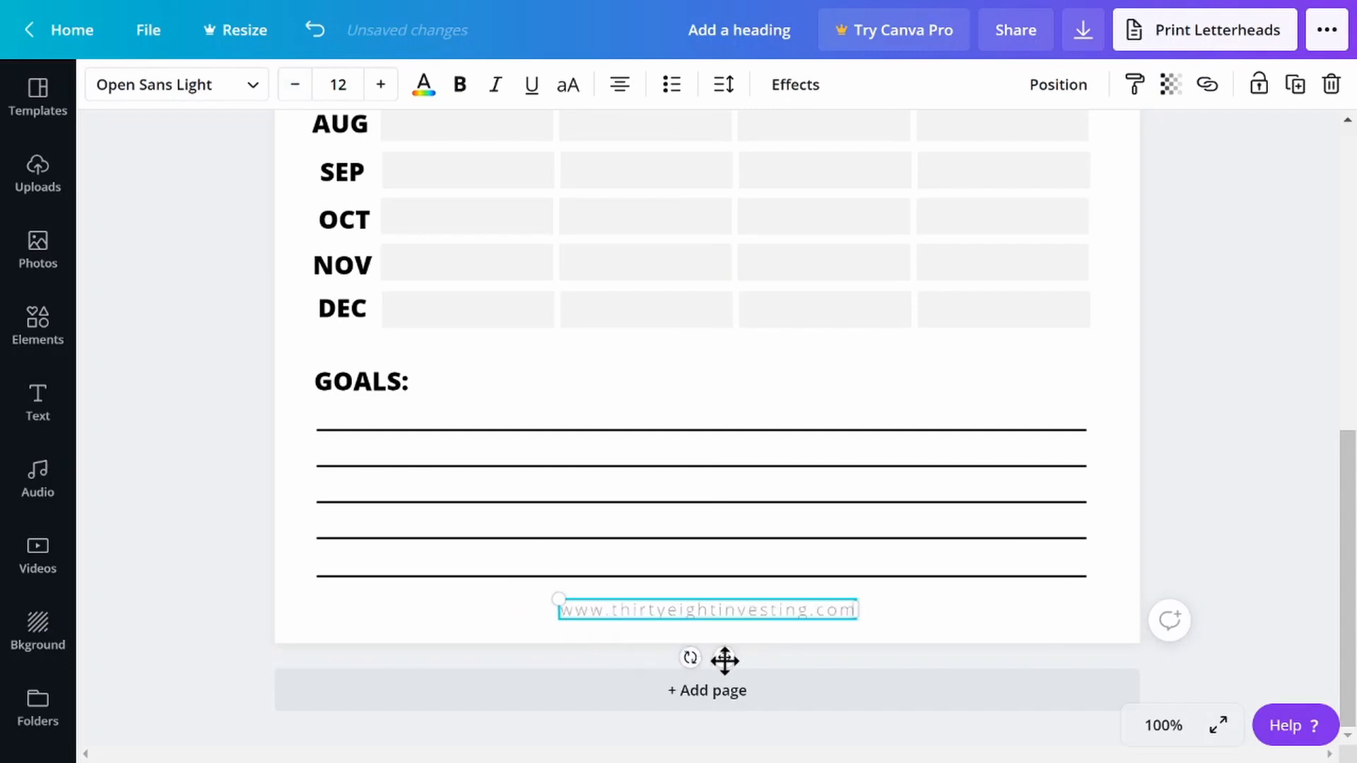
drag(724, 663, 724, 667)
click(761, 615)
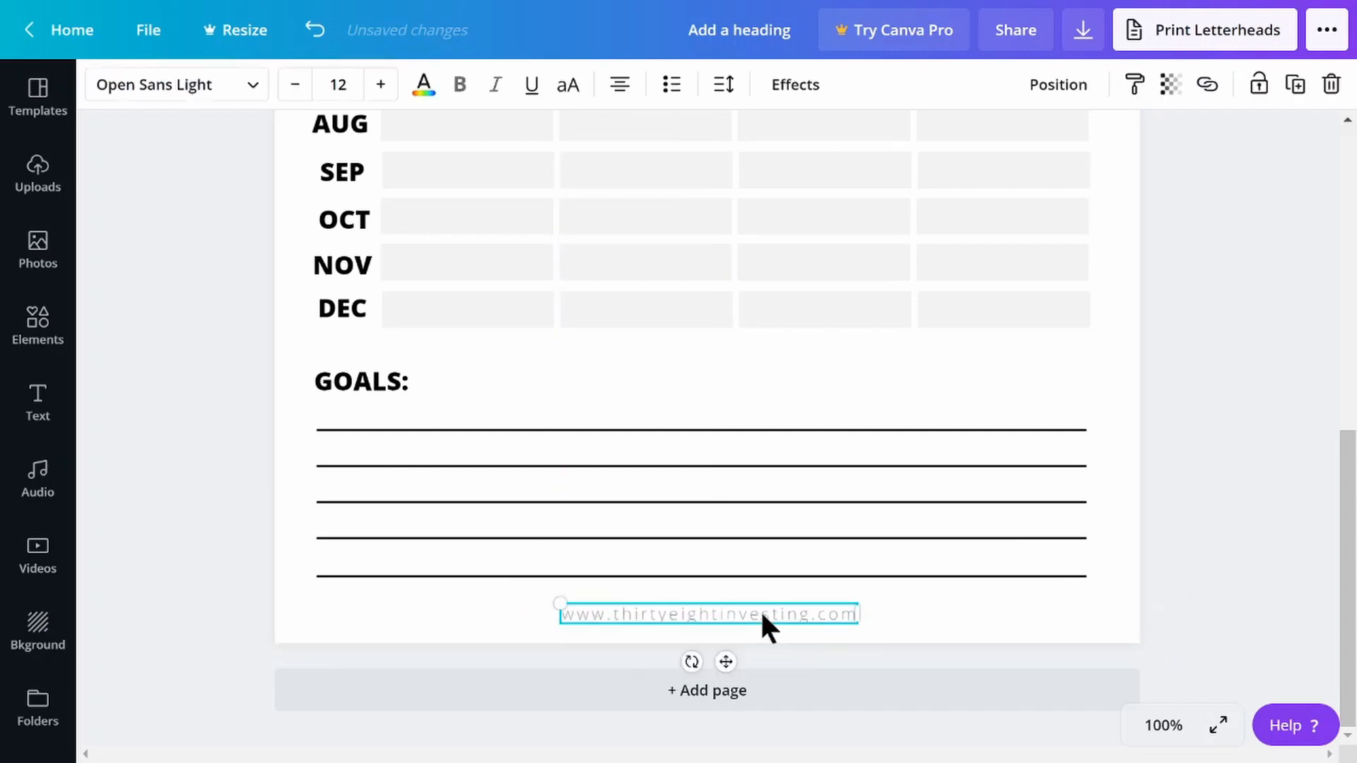
drag(762, 615, 768, 611)
click(1162, 514)
- Zoom out to 50% to review the whole planner page
click(1164, 735)
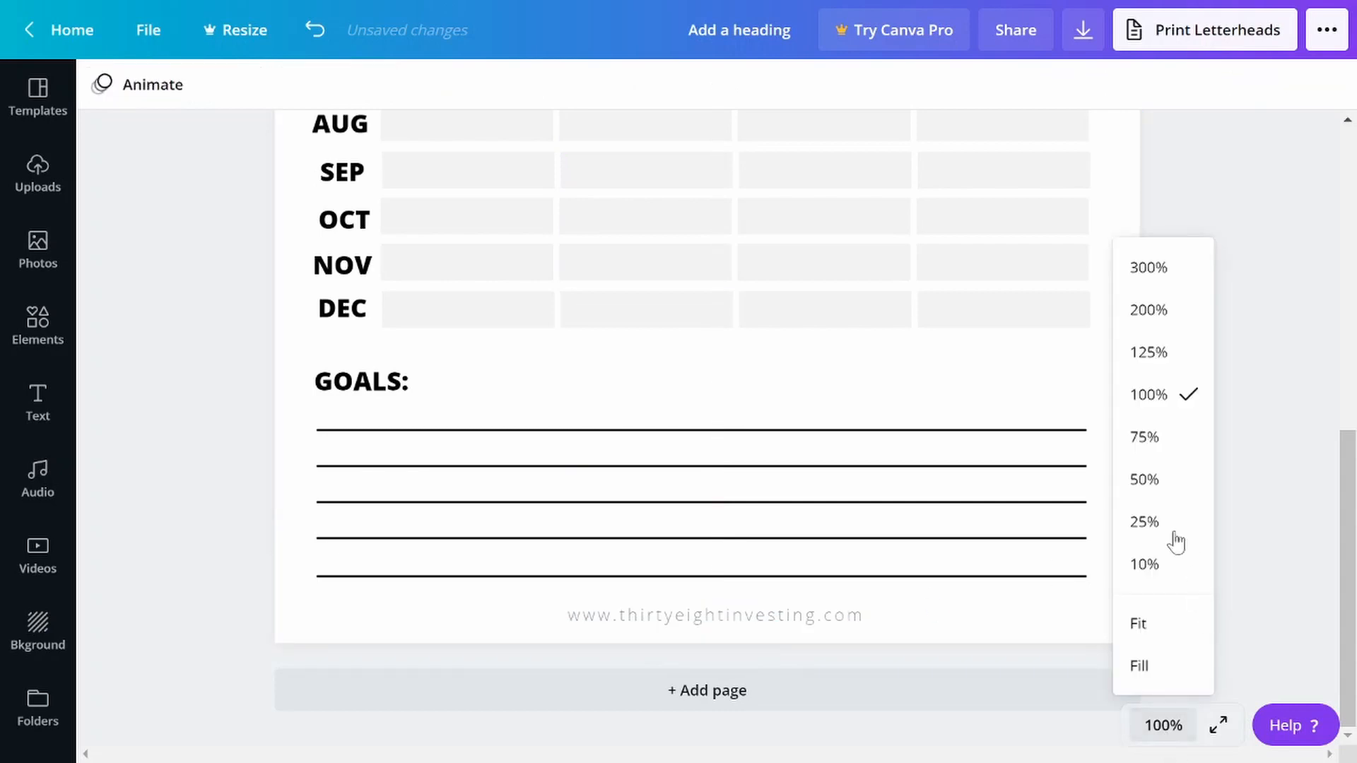
click(1167, 522)
click(1162, 725)
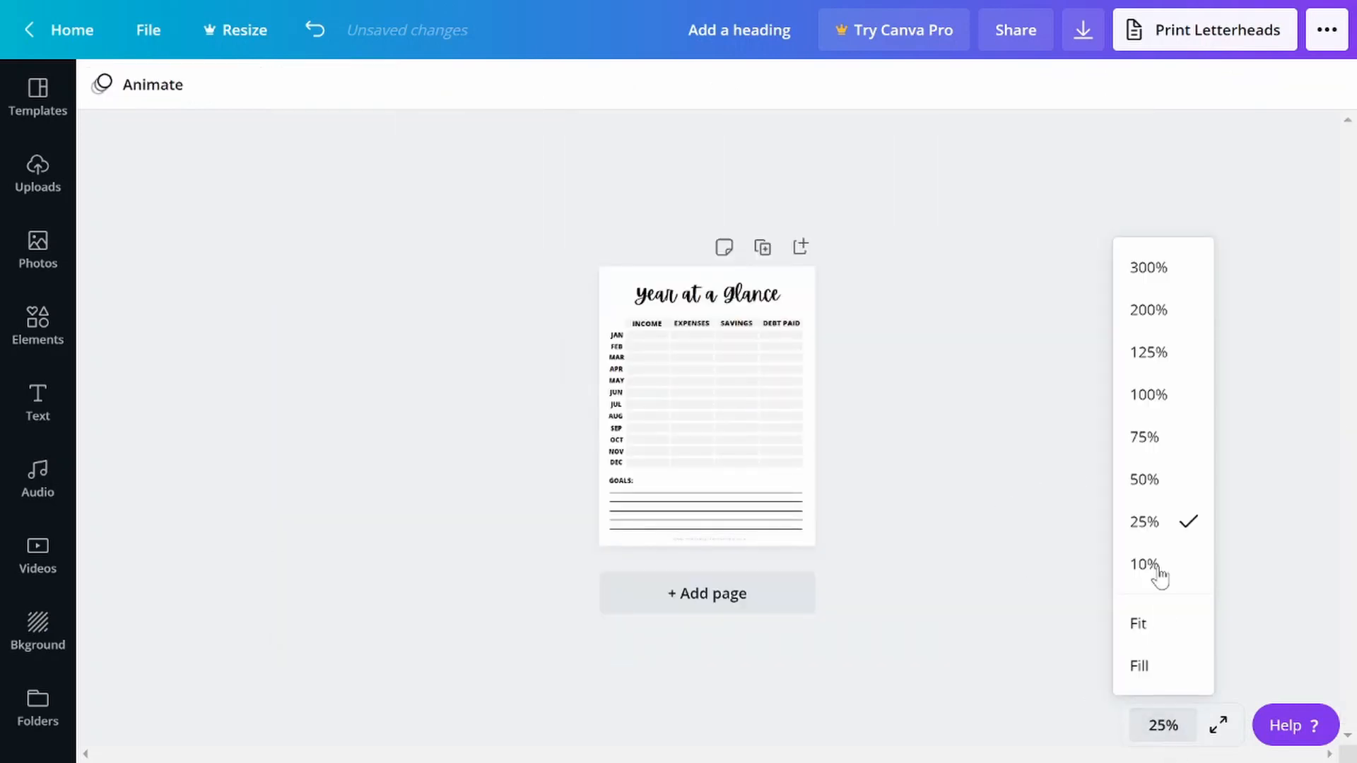
click(1168, 488)
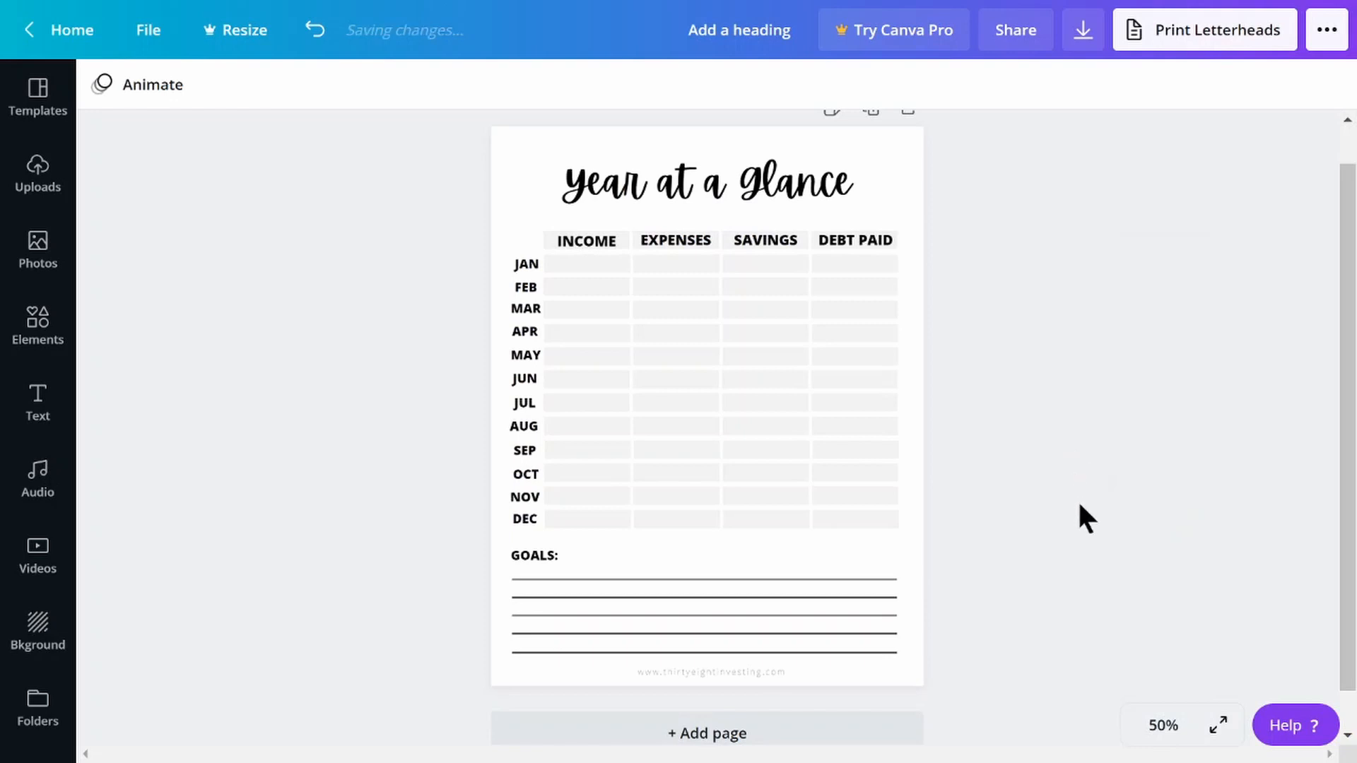
click(588, 520)
key(Delete)
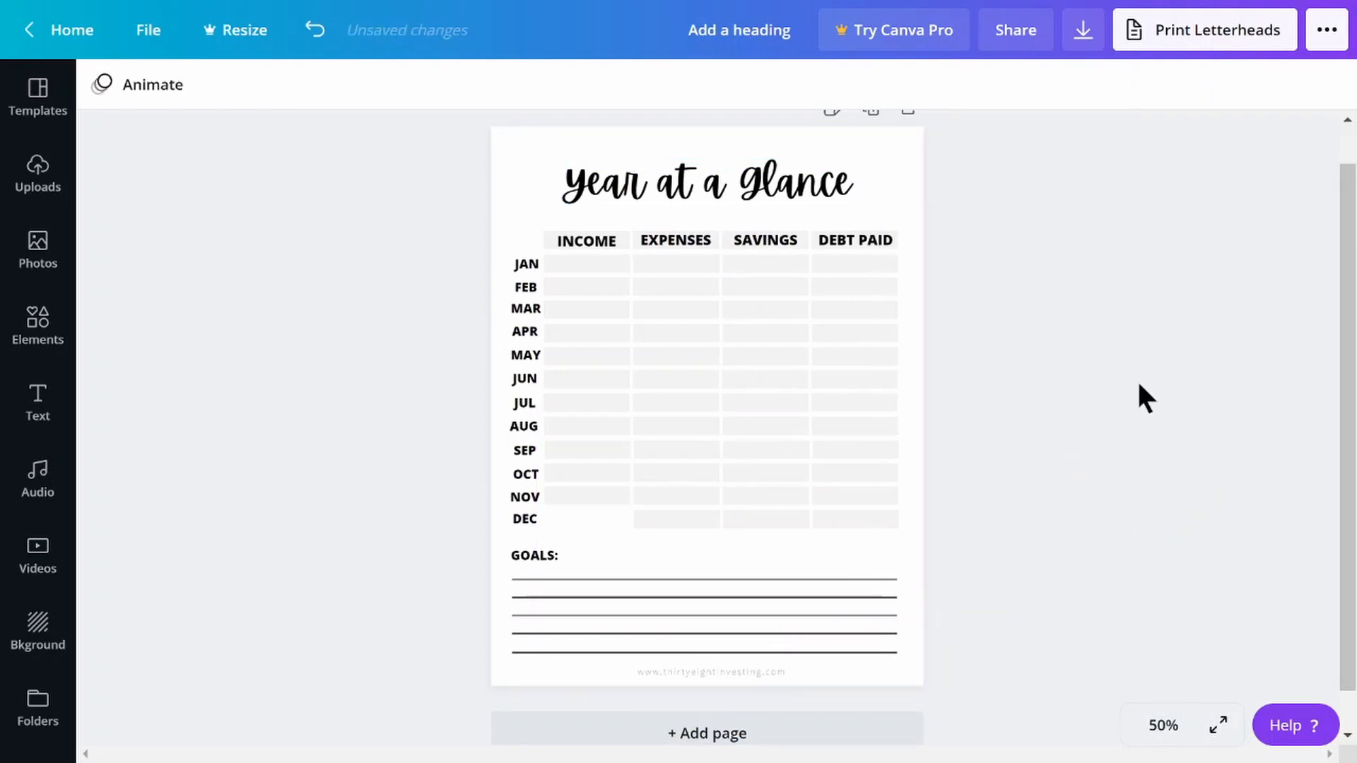
key(ctrl+z)
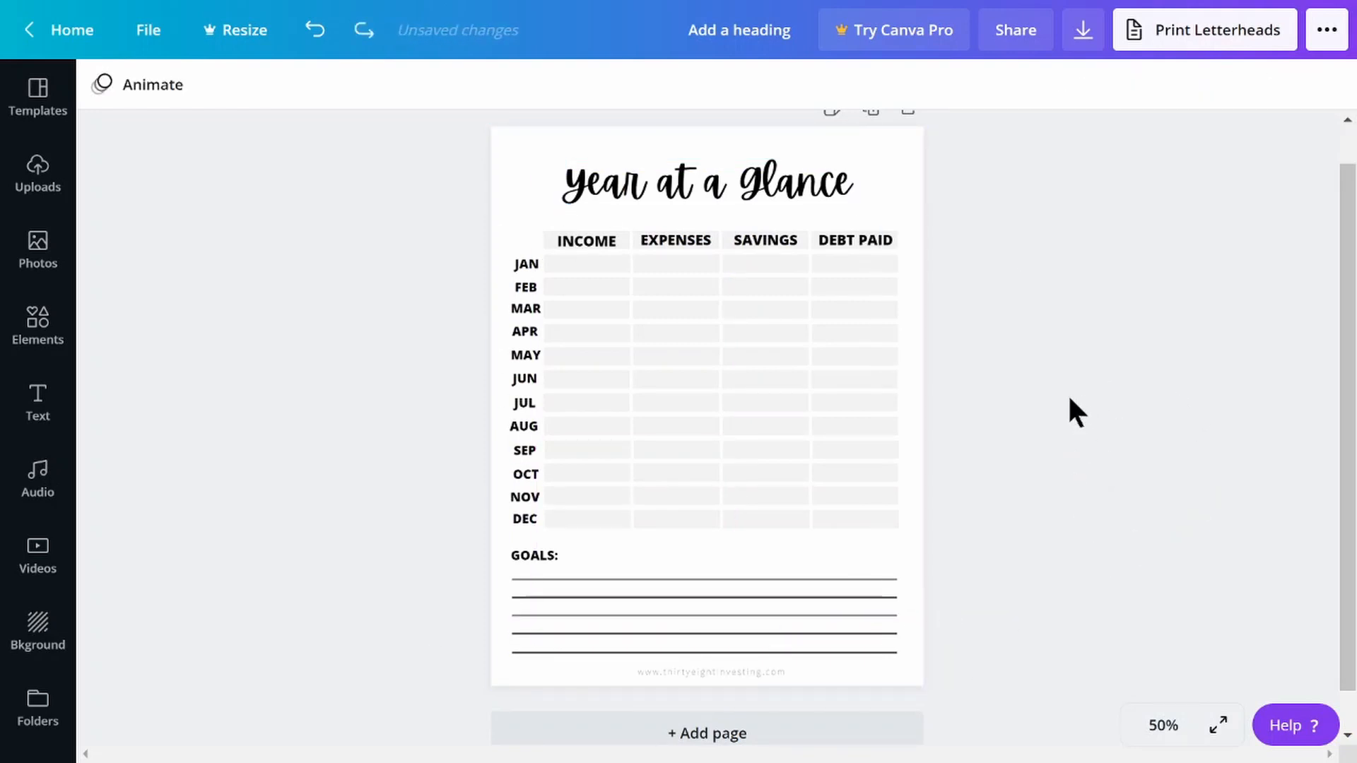
- Shift the website text slightly left so it sits centred under the goals lines, and deselect it
click(743, 672)
mouse_move(744, 671)
mouse_down()
mouse_move(726, 670)
mouse_move(739, 673)
mouse_up()
click(1132, 547)
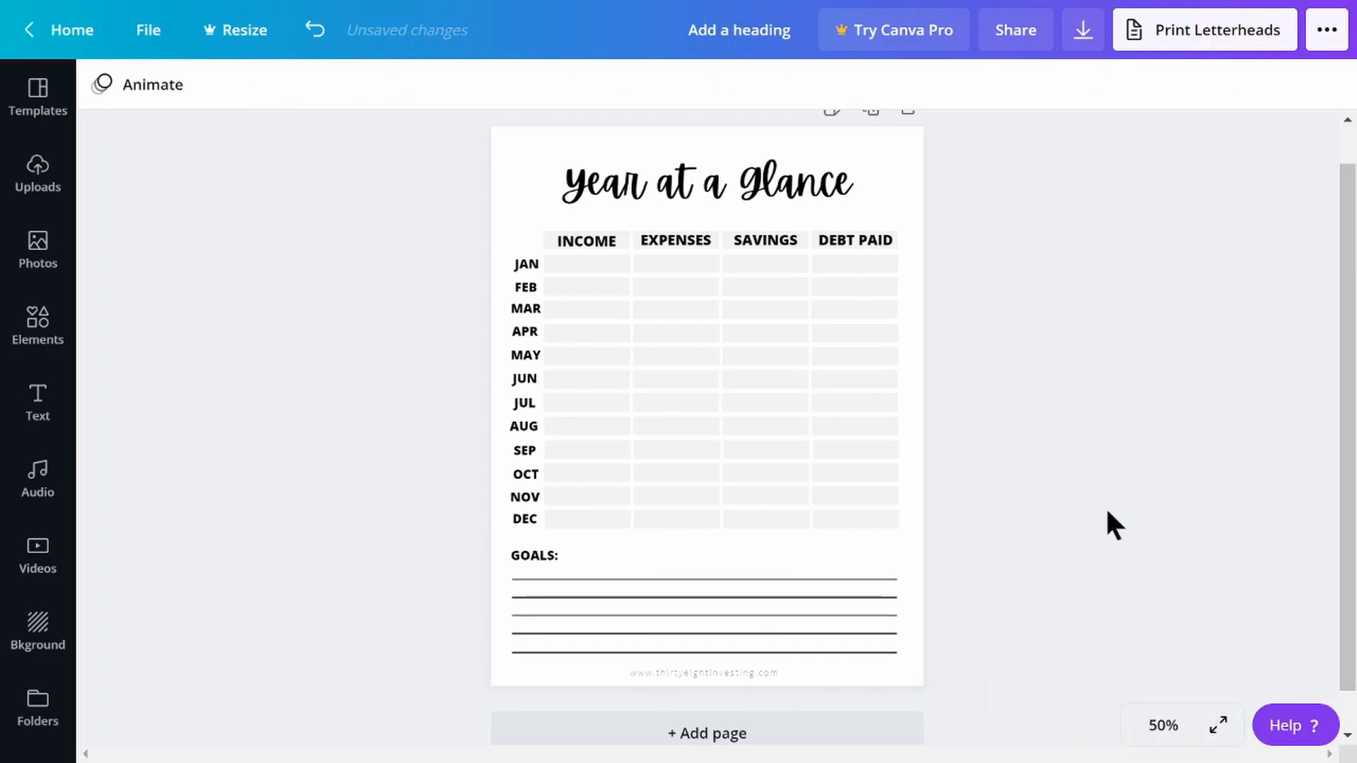
- Open the download options for the planner design
click(1083, 34)
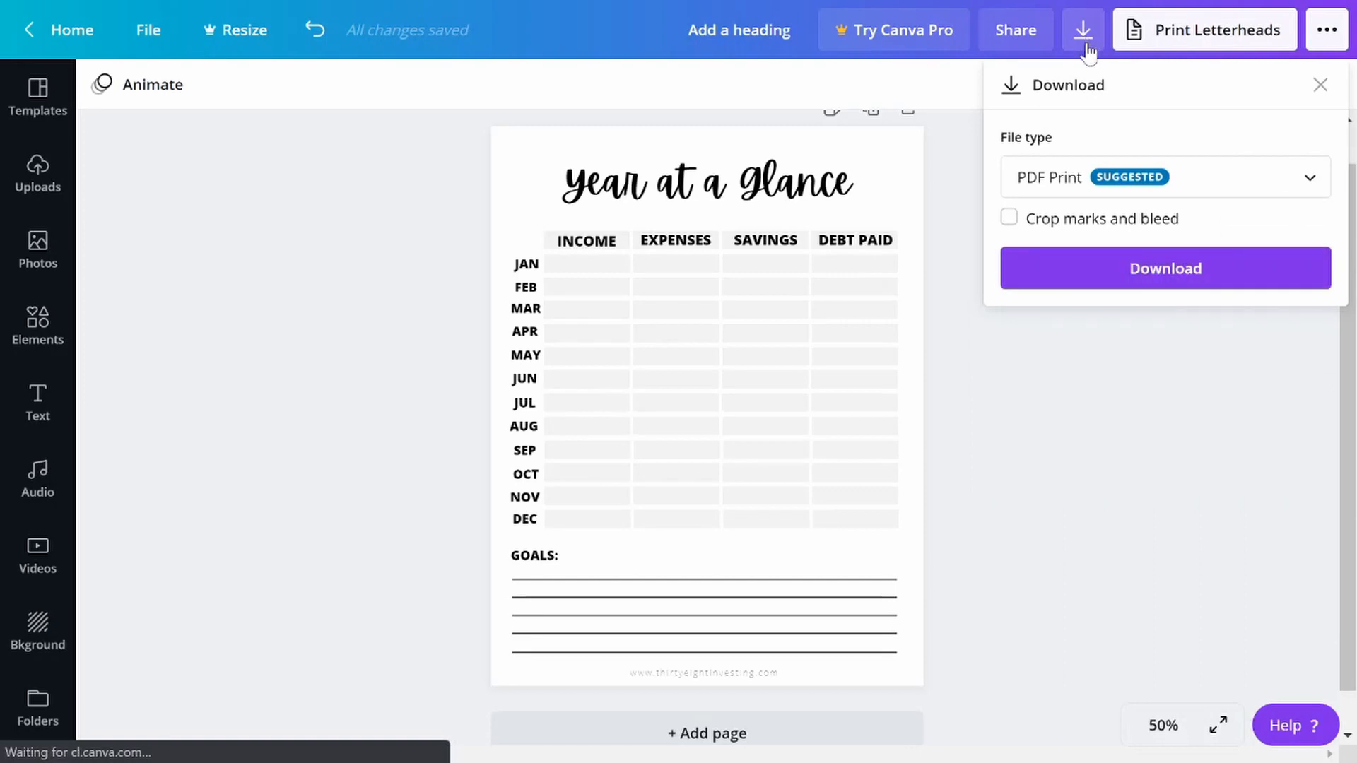